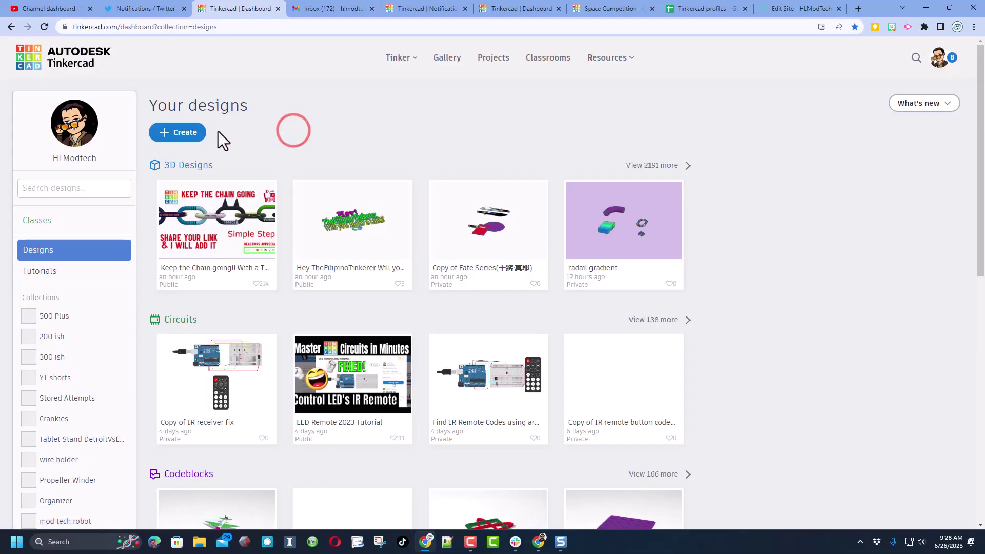
Step: Start a new 3D design from the Tinkercad dashboard's Create menu
{"action": "left_click", "coordinate": [175, 133]}
{"action": "left_click", "coordinate": [191, 164]}
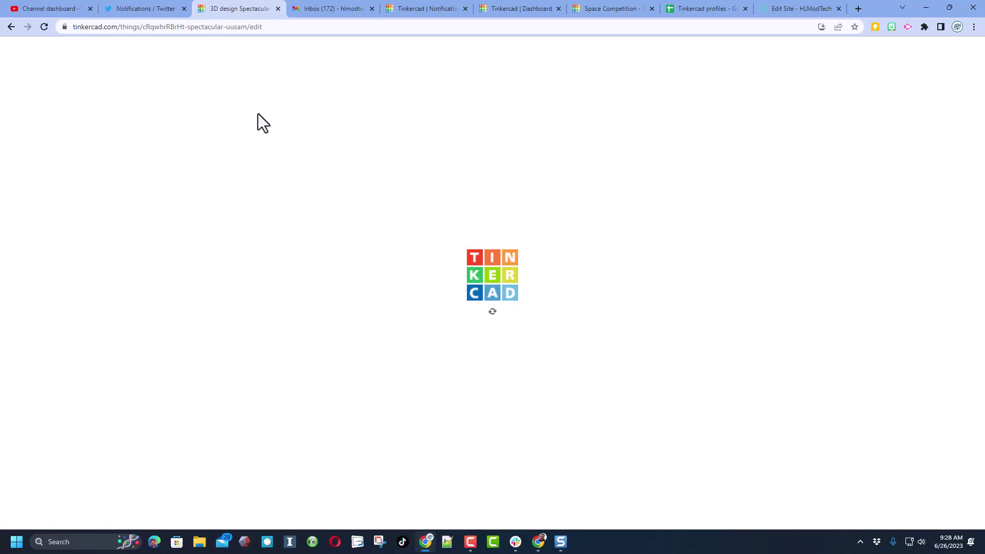
Step: Rename the design to 'radial gradient'
{"action": "left_click", "coordinate": [78, 48]}
{"action": "type", "text": "radial gradient"}
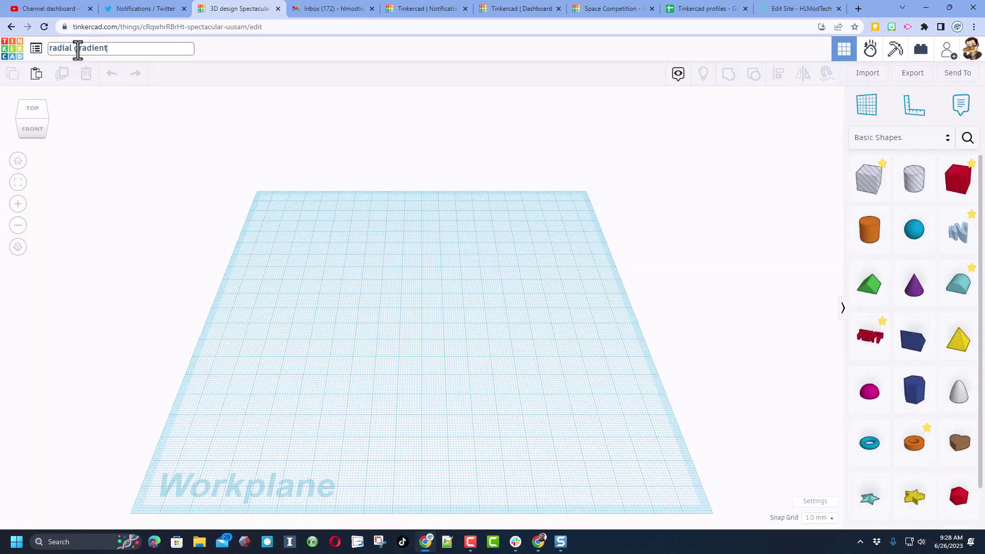
{"action": "left_click", "coordinate": [339, 300]}
Step: Place a 48 by 48 orange cylinder from Basic Shapes on the workplane
{"action": "right_click_drag", "start_coordinate": [390, 307], "coordinate": [389, 313]}
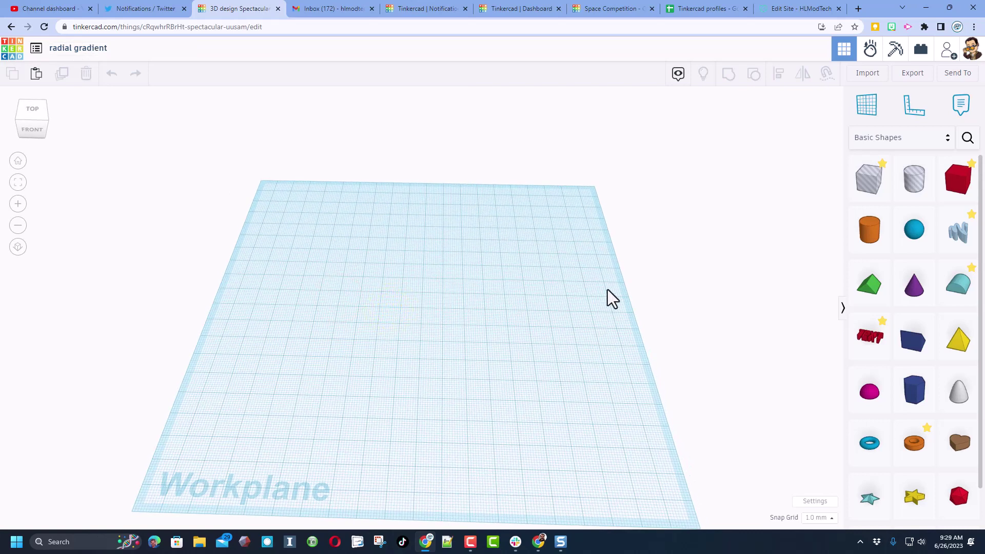
{"action": "mouse_move", "coordinate": [869, 229]}
{"action": "left_mouse_down"}
{"action": "mouse_move", "coordinate": [310, 264]}
{"action": "mouse_move", "coordinate": [375, 311]}
{"action": "left_mouse_up"}
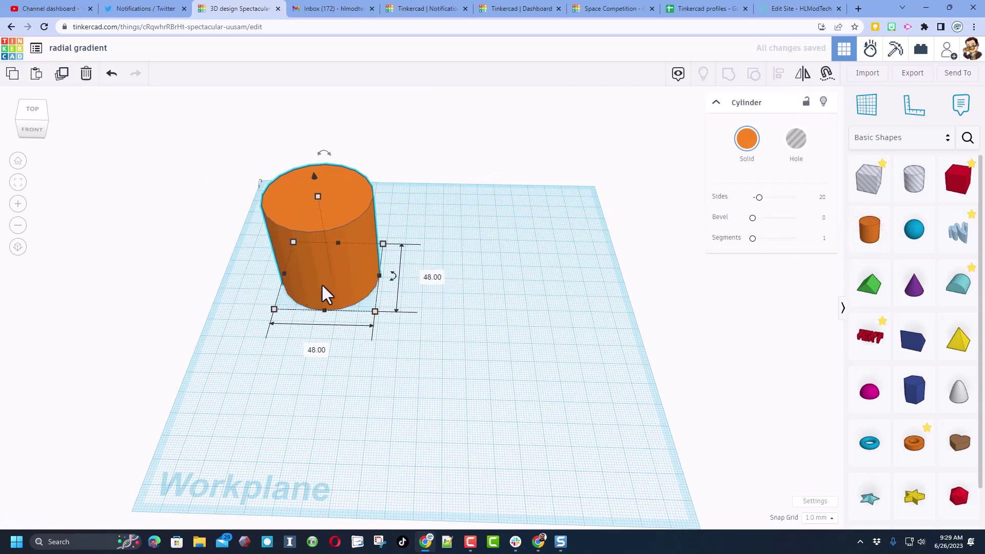
{"action": "right_click_drag", "start_coordinate": [305, 260], "coordinate": [324, 229]}
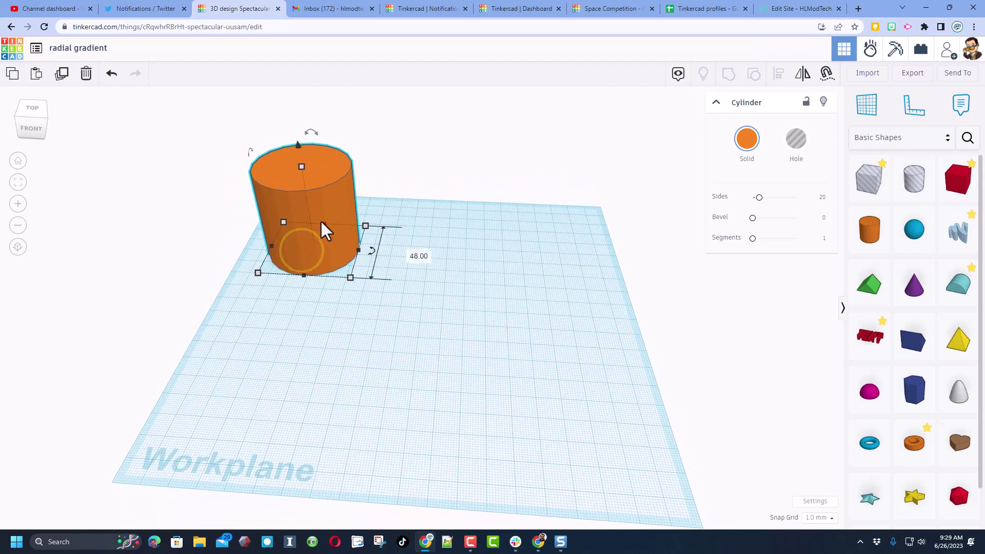
Step: Add a green roof shape, rotate it -90° onto its end and drop it to the workplane
{"action": "left_click_drag", "start_coordinate": [864, 302], "coordinate": [389, 315]}
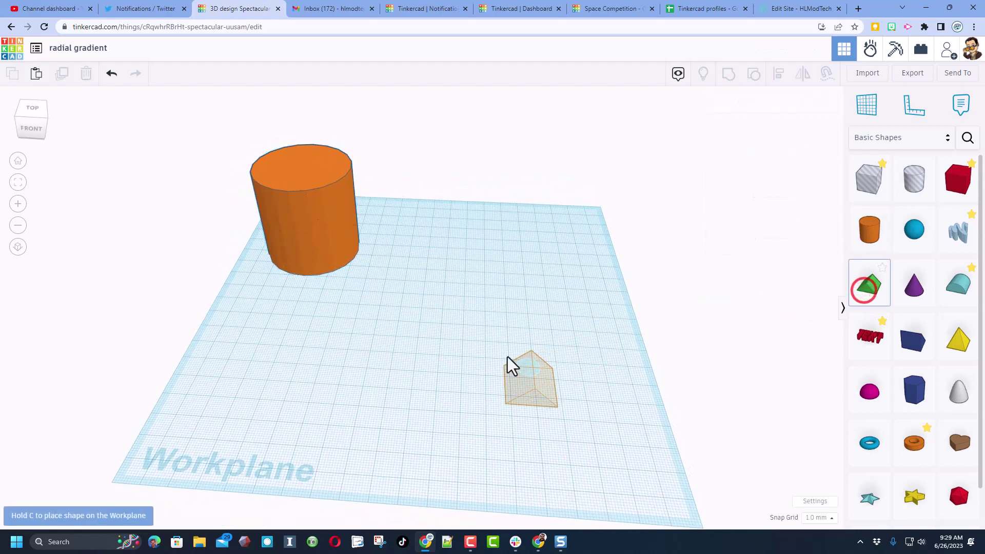
{"action": "mouse_move", "coordinate": [470, 348]}
{"action": "right_mouse_down"}
{"action": "mouse_move", "coordinate": [375, 366]}
{"action": "mouse_move", "coordinate": [363, 286]}
{"action": "right_mouse_up"}
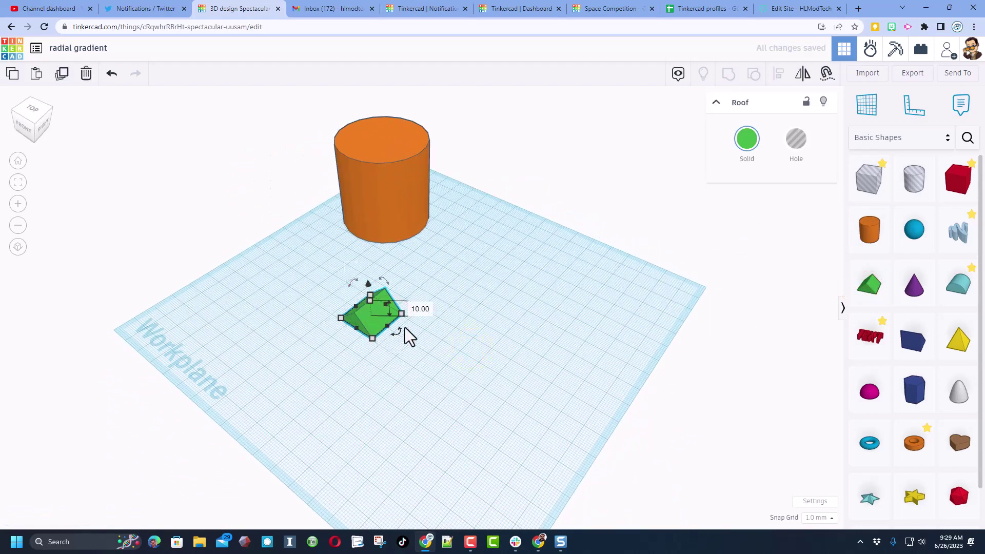
{"action": "right_click_drag", "start_coordinate": [434, 330], "coordinate": [378, 314]}
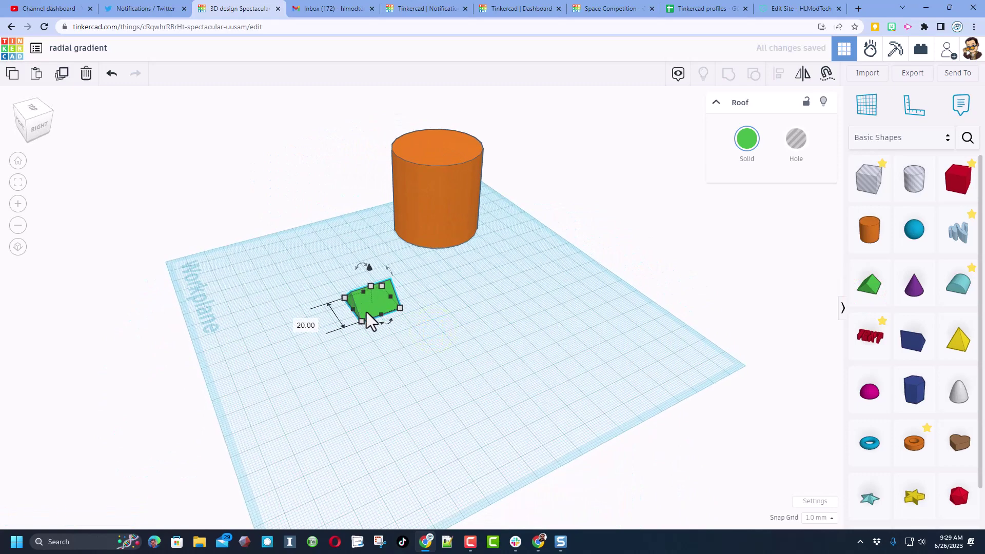
{"action": "left_click", "coordinate": [29, 132]}
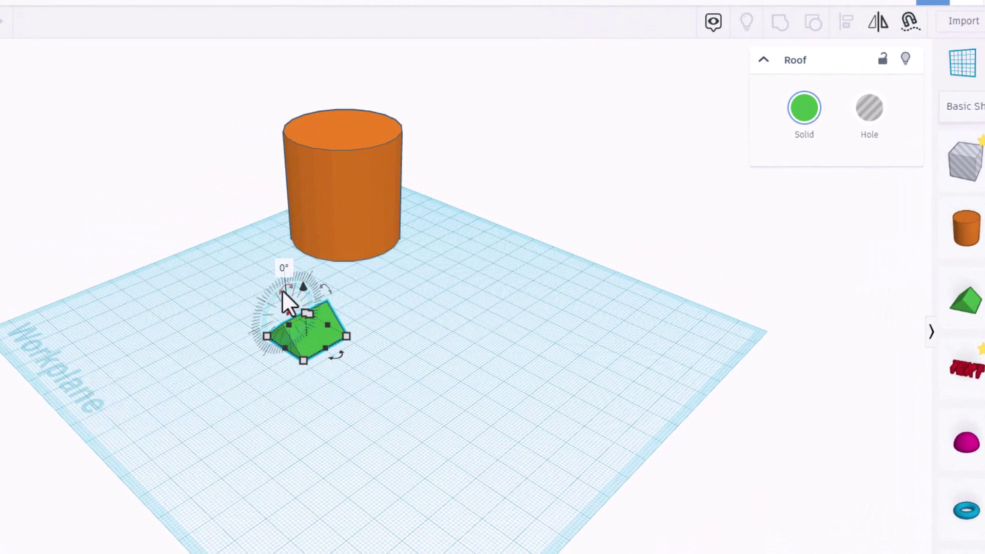
{"action": "left_click_drag", "start_coordinate": [286, 300], "coordinate": [307, 307], "text": "shift"}
{"action": "key", "text": "d"}
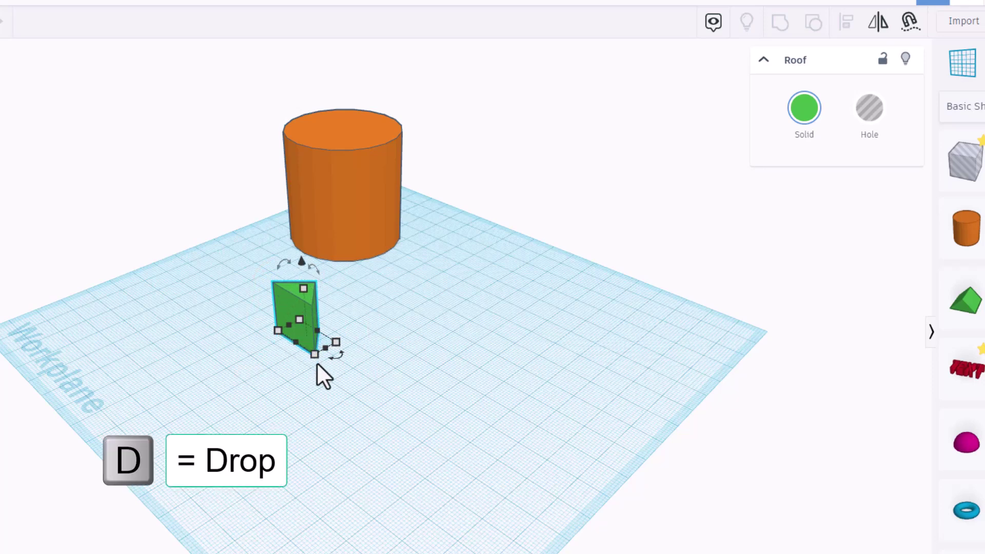
Step: Set the standing roof's height to 30
{"action": "left_click", "coordinate": [284, 359]}
{"action": "mouse_move", "coordinate": [258, 337]}
{"action": "right_mouse_down"}
{"action": "mouse_move", "coordinate": [445, 345]}
{"action": "mouse_move", "coordinate": [458, 359]}
{"action": "mouse_move", "coordinate": [366, 373]}
{"action": "right_mouse_up"}
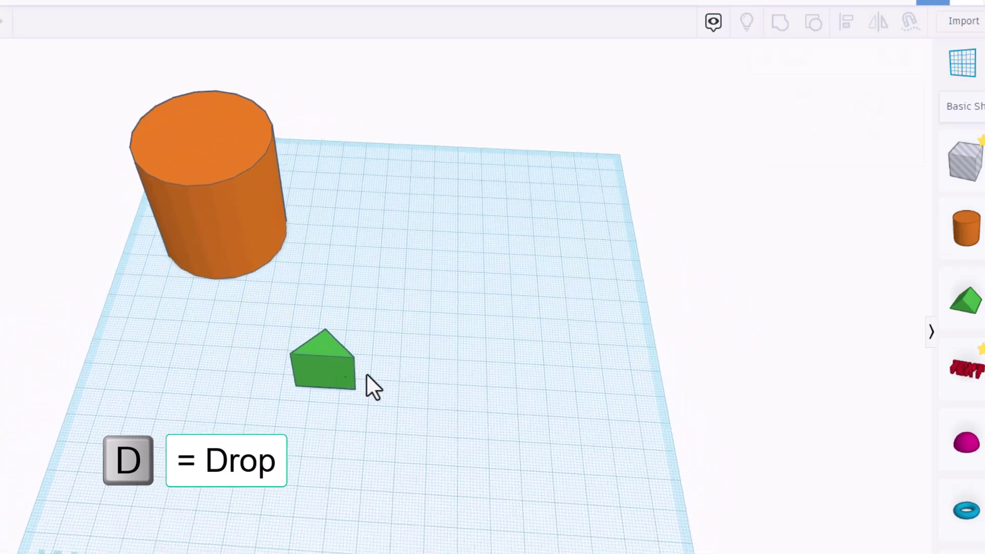
{"action": "left_click", "coordinate": [331, 368]}
{"action": "left_click_drag", "start_coordinate": [329, 361], "coordinate": [365, 226]}
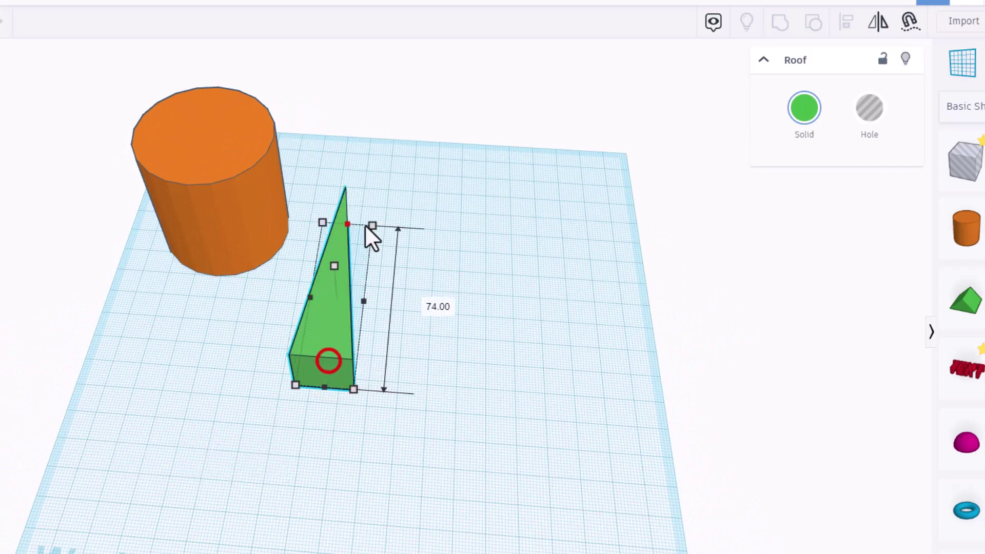
{"action": "left_click", "coordinate": [438, 307]}
{"action": "type", "text": "30"}
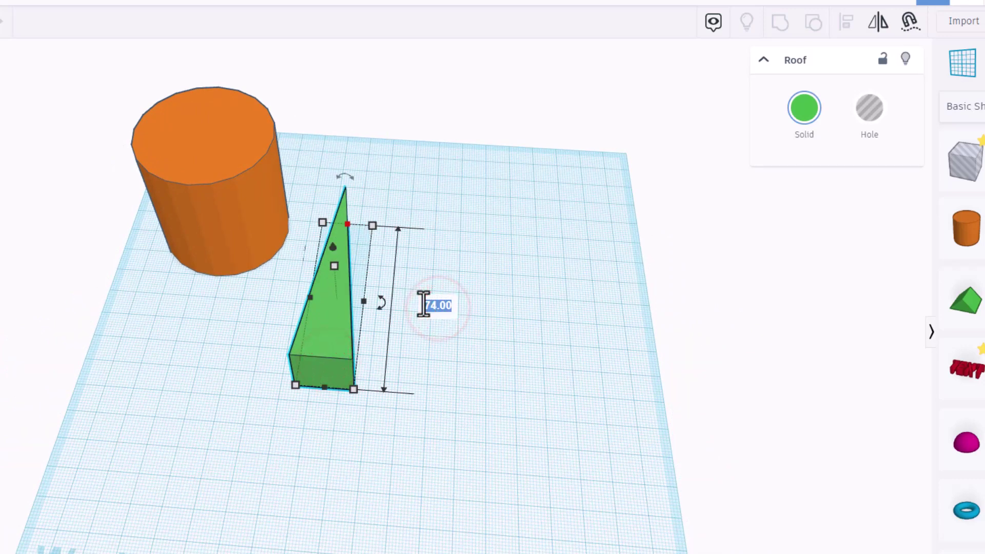
{"action": "key", "text": "Return"}
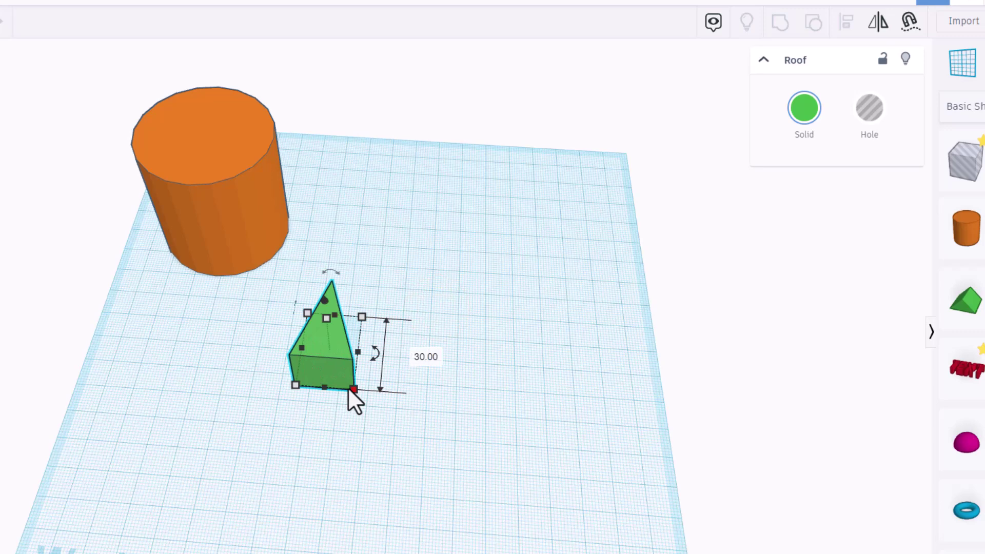
Step: Set the roof's width to 6 and duplicate it with Ctrl+D
{"action": "left_click", "coordinate": [350, 389]}
{"action": "left_click", "coordinate": [317, 447]}
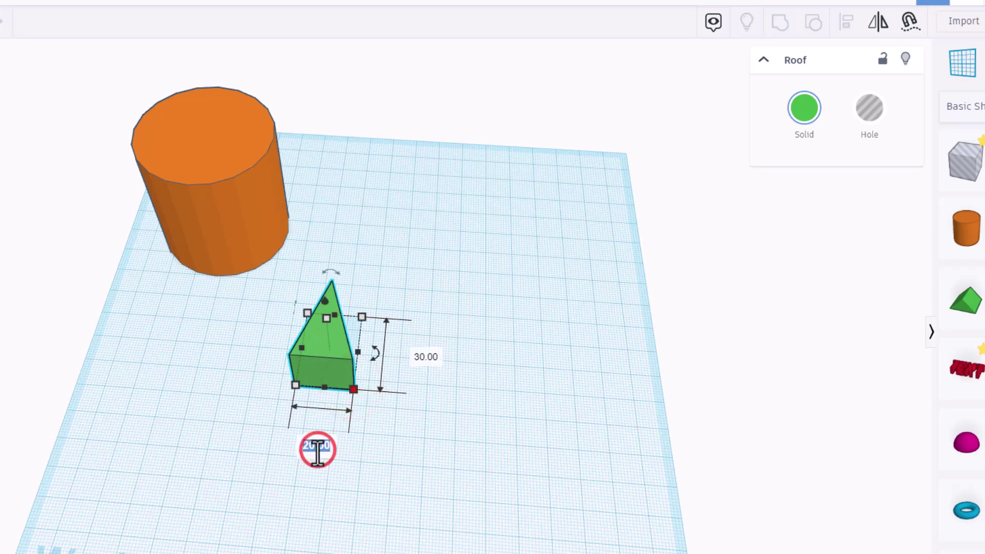
{"action": "type", "text": "6"}
{"action": "key", "text": "Return"}
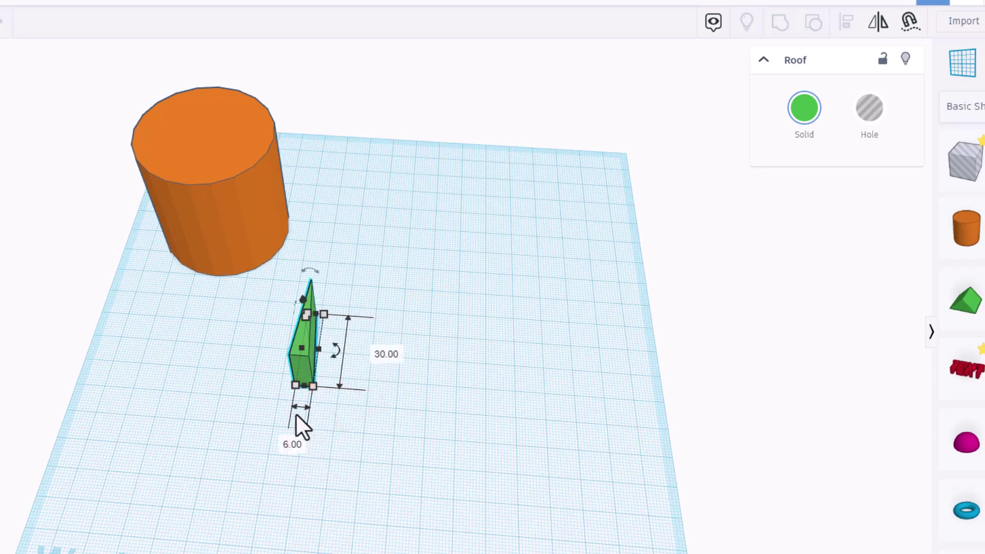
{"action": "key", "text": "ctrl+d"}
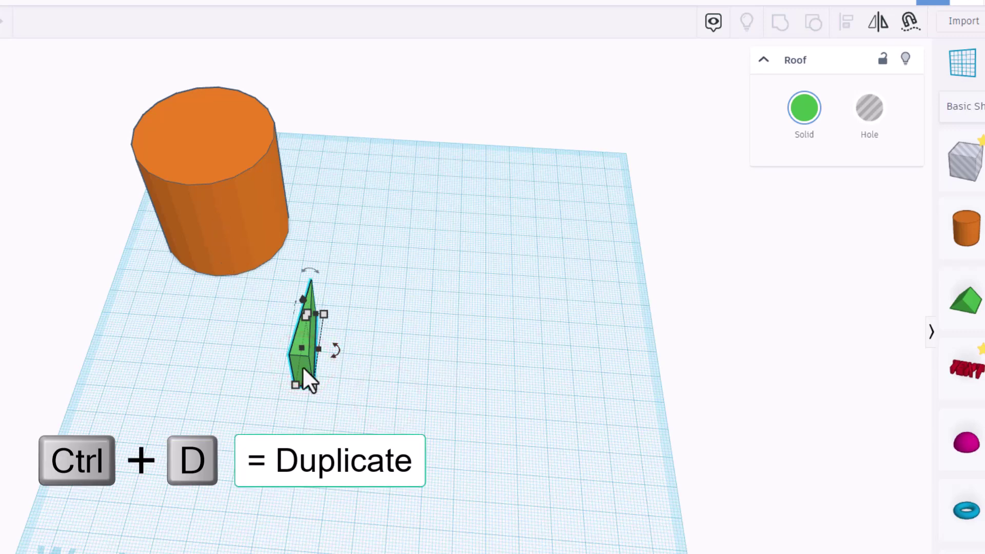
Step: Nudge the roof copy back twice and mirror it to cross the original
{"action": "key", "text": "shift+Up"}
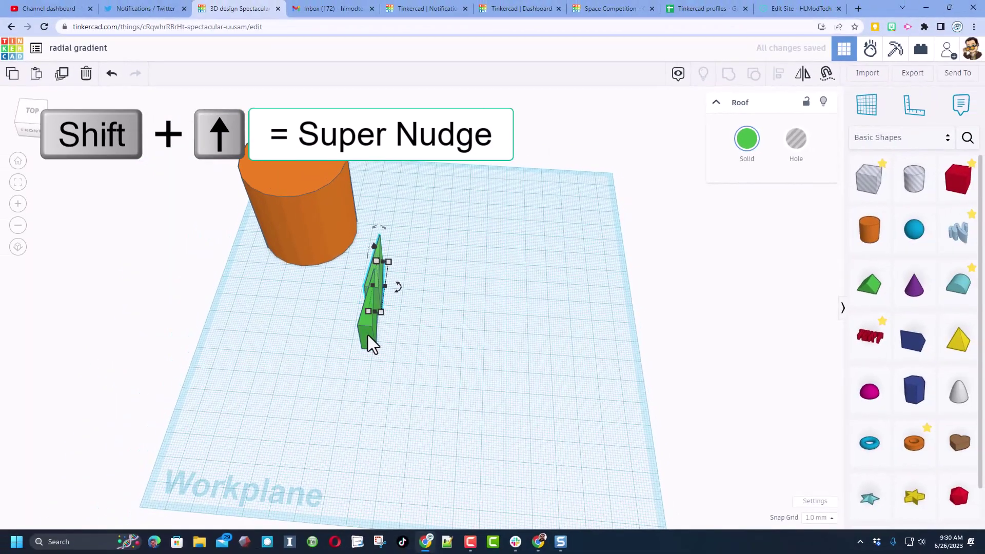
{"action": "key", "text": "shift+Up"}
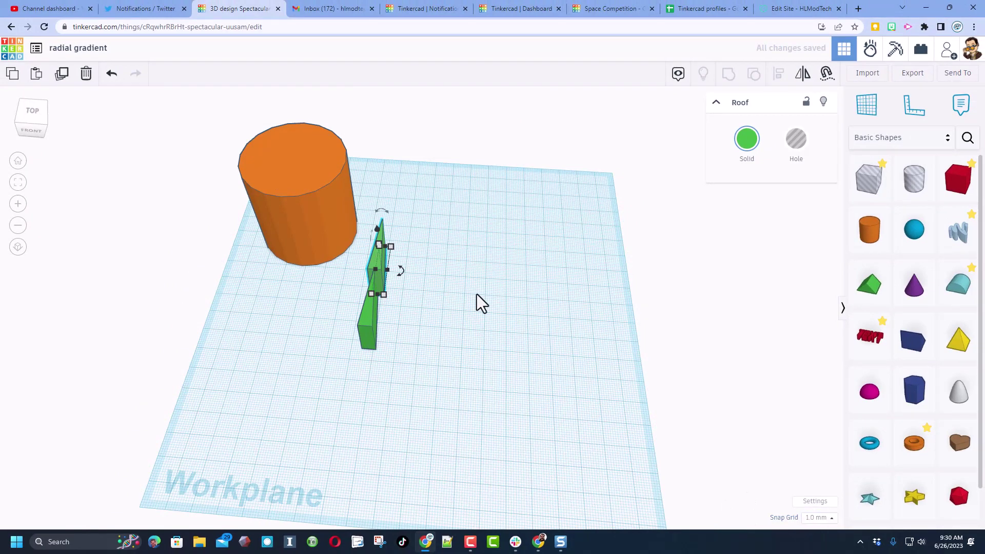
{"action": "left_click", "coordinate": [797, 76]}
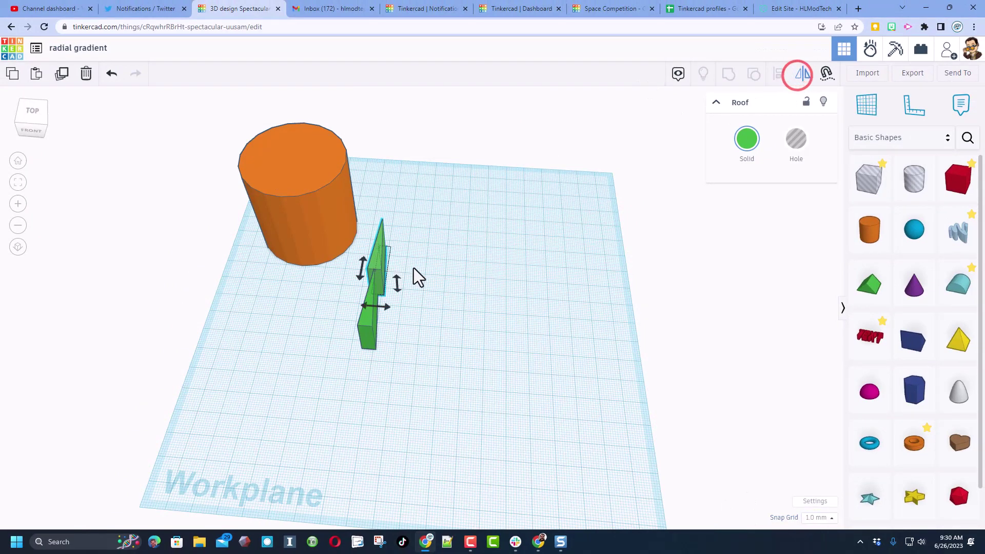
{"action": "left_click", "coordinate": [361, 269]}
{"action": "left_click", "coordinate": [457, 259]}
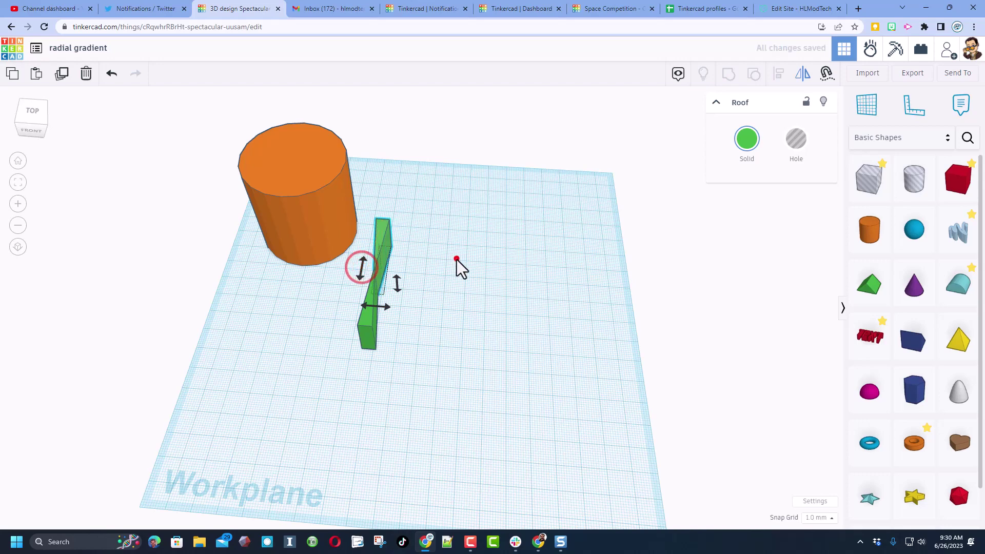
Step: Move the orange cylinder away from the green stick
{"action": "right_click_drag", "start_coordinate": [485, 286], "coordinate": [534, 374]}
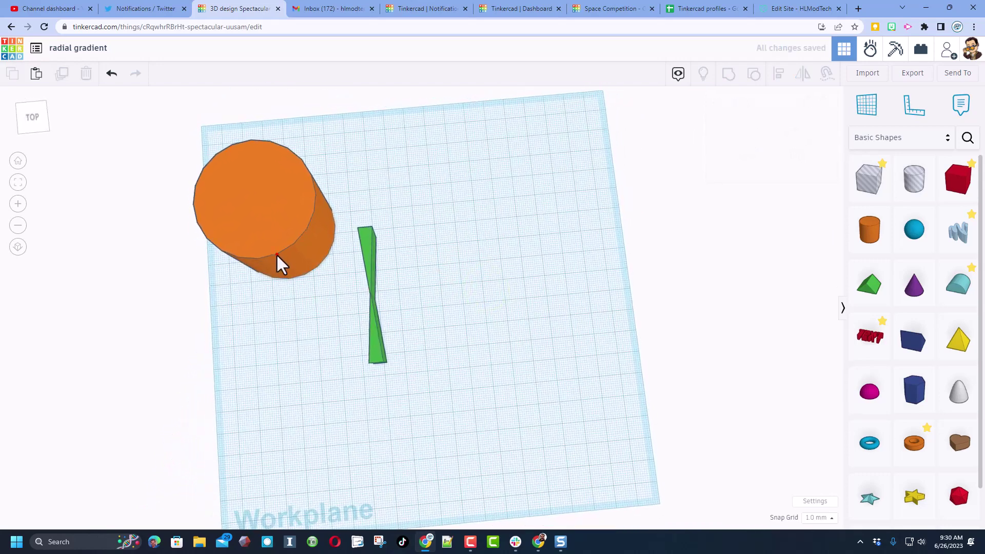
{"action": "left_click_drag", "start_coordinate": [277, 255], "coordinate": [264, 192]}
{"action": "left_click", "coordinate": [437, 240]}
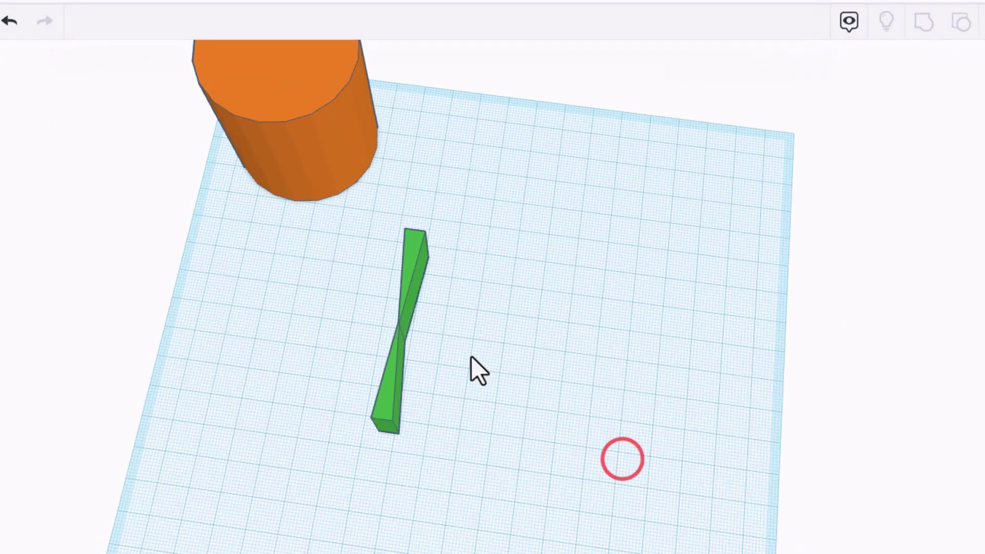
Step: Duplicate both halves of the green stick and rotate the copy a small angle
{"action": "left_click_drag", "start_coordinate": [334, 254], "coordinate": [488, 465]}
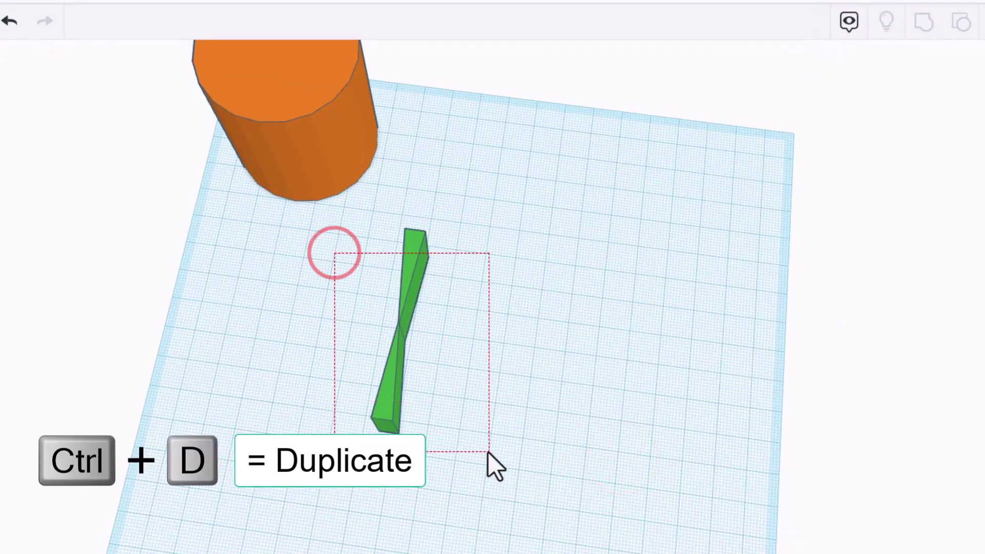
{"action": "key", "text": "ctrl+d"}
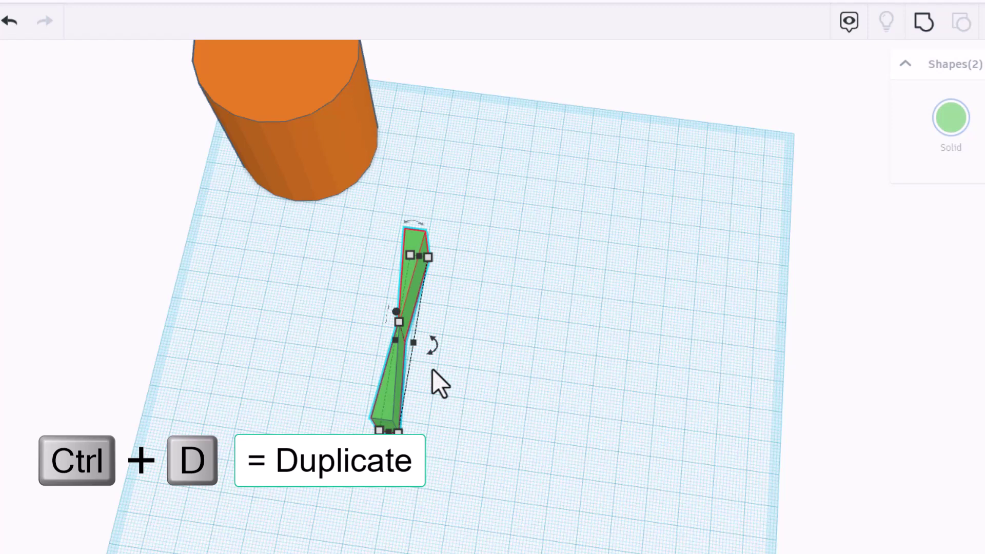
{"action": "mouse_move", "coordinate": [427, 358]}
{"action": "left_mouse_down"}
{"action": "mouse_move", "coordinate": [501, 464]}
{"action": "mouse_move", "coordinate": [658, 442]}
{"action": "left_mouse_up"}
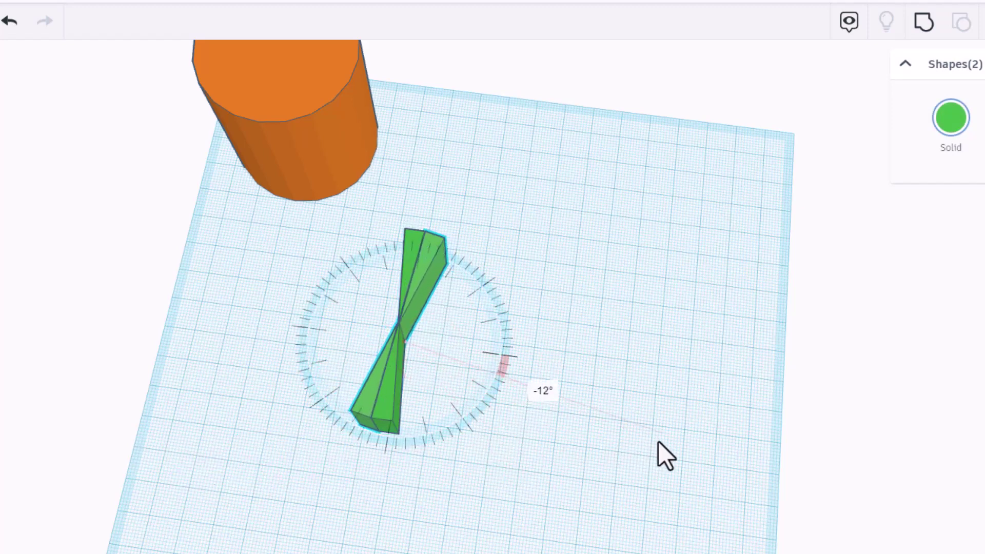
{"action": "left_click_drag", "start_coordinate": [658, 441], "coordinate": [658, 441]}
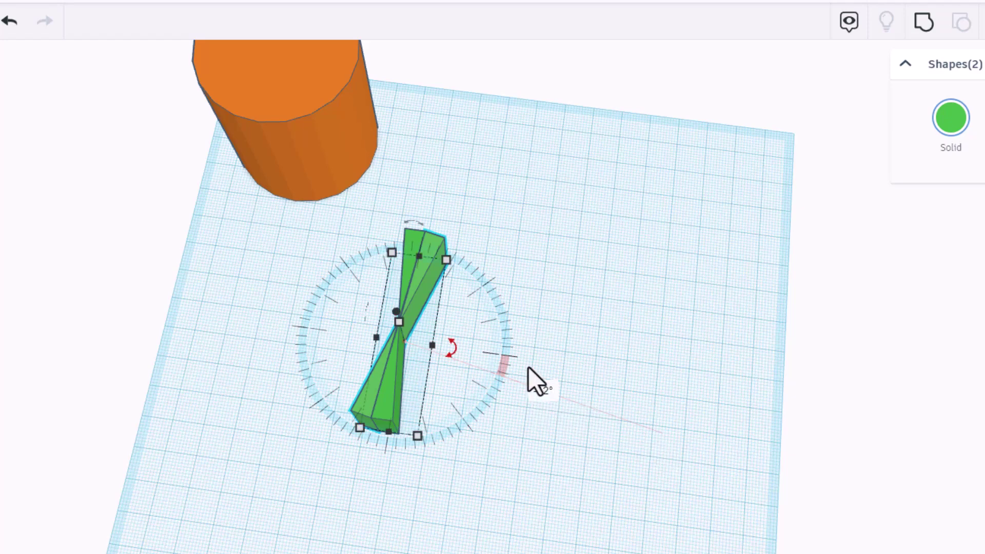
Step: Repeat the rotated duplicate four more times to fan the copies into a disc
{"action": "key", "text": "ctrl+d"}
{"action": "key", "text": "ctrl+d"}
{"action": "key", "text": "ctrl+d"}
{"action": "key", "text": "ctrl+d"}
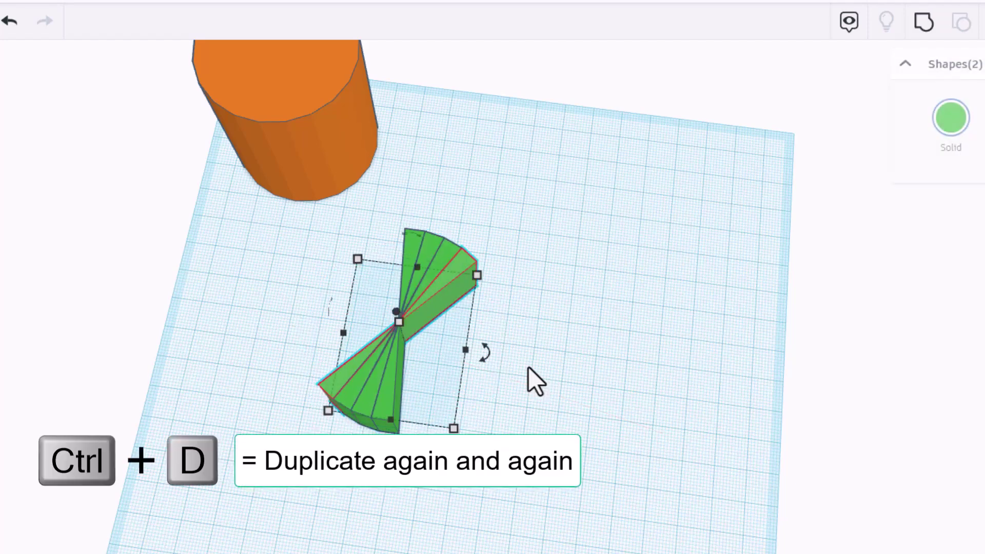
{"action": "key", "text": "ctrl+d"}
{"action": "key", "text": "ctrl+d"}
{"action": "key", "text": "ctrl+d"}
{"action": "key", "text": "ctrl+d"}
{"action": "key", "text": "ctrl+d"}
{"action": "key", "text": "ctrl+d"}
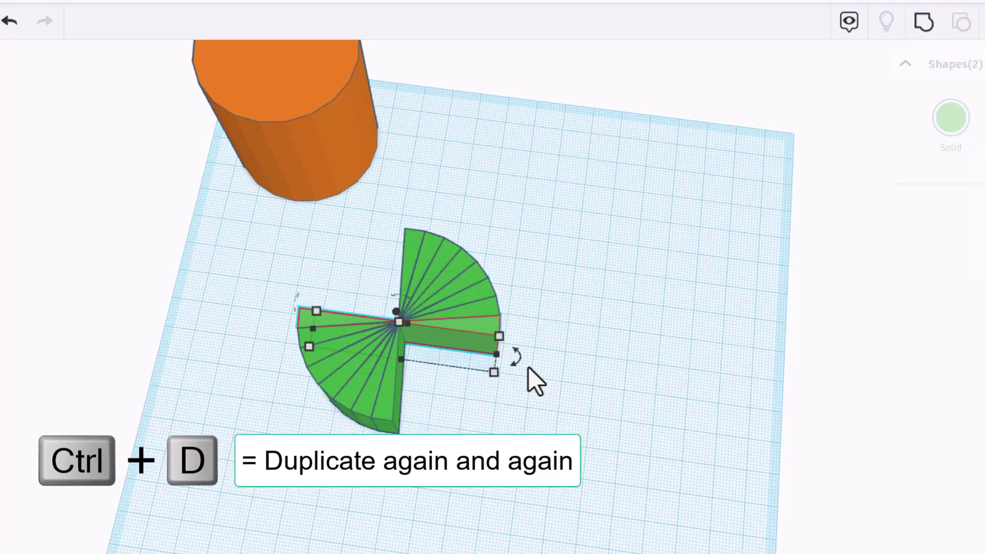
{"action": "key", "text": "ctrl+d"}
{"action": "key", "text": "ctrl+d"}
{"action": "key", "text": "ctrl+d"}
{"action": "key", "text": "ctrl+d"}
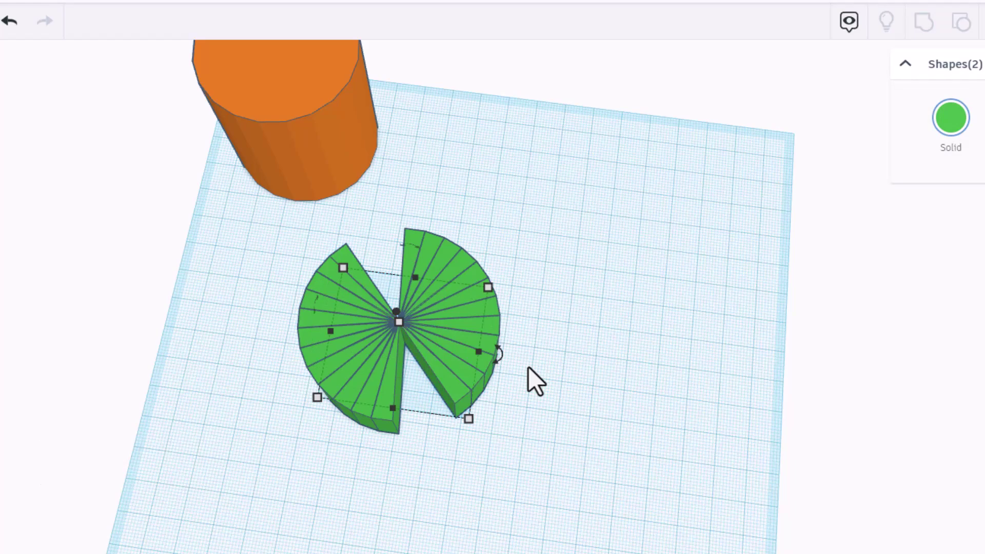
{"action": "key", "text": "ctrl+d"}
{"action": "key", "text": "ctrl+d"}
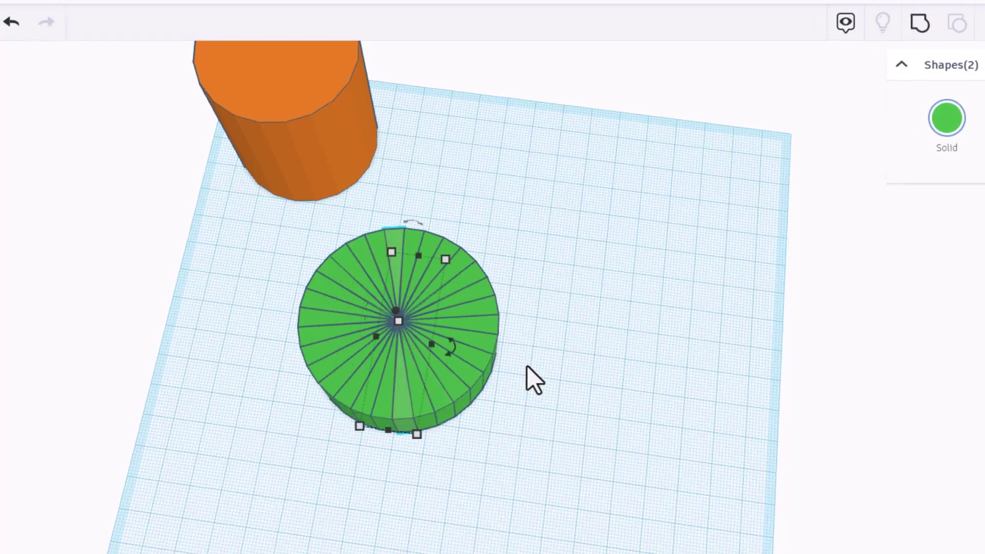
{"action": "right_click_drag", "start_coordinate": [453, 350], "coordinate": [488, 319]}
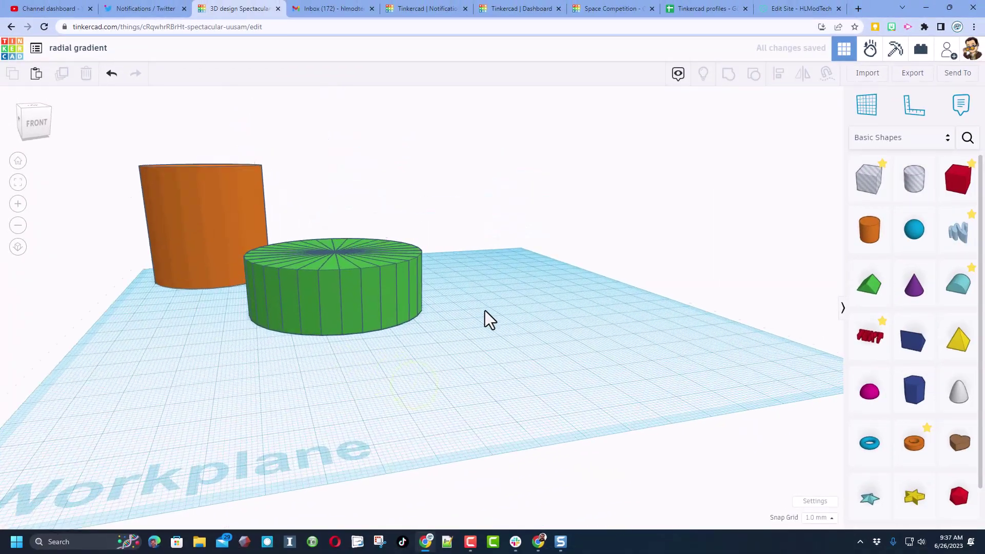
{"action": "right_click_drag", "start_coordinate": [540, 349], "coordinate": [363, 282]}
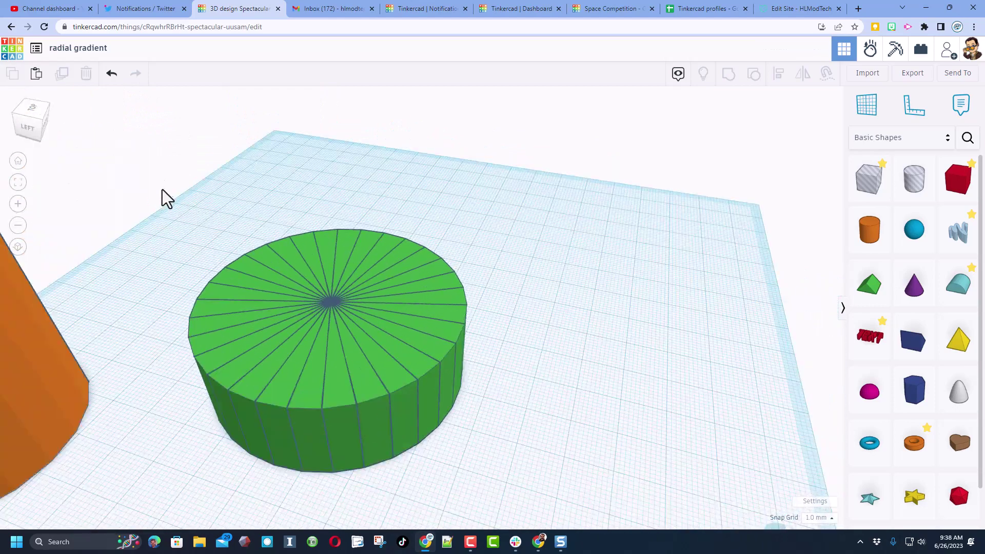
{"action": "mouse_move", "coordinate": [163, 186]}
{"action": "left_mouse_down"}
{"action": "mouse_move", "coordinate": [394, 448]}
{"action": "mouse_move", "coordinate": [502, 509]}
{"action": "left_mouse_up"}
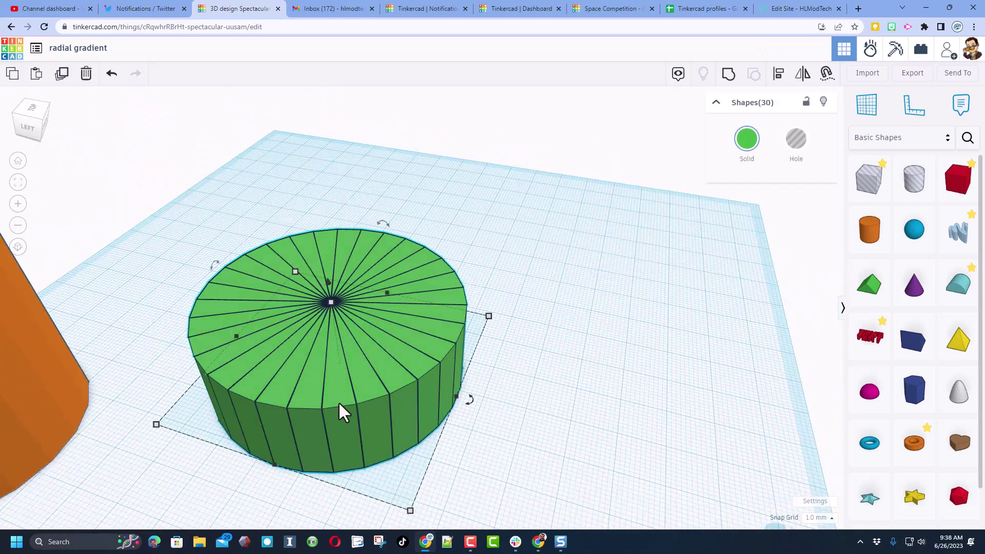
{"action": "left_click", "coordinate": [559, 352]}
{"action": "right_click_drag", "start_coordinate": [656, 385], "coordinate": [262, 261]}
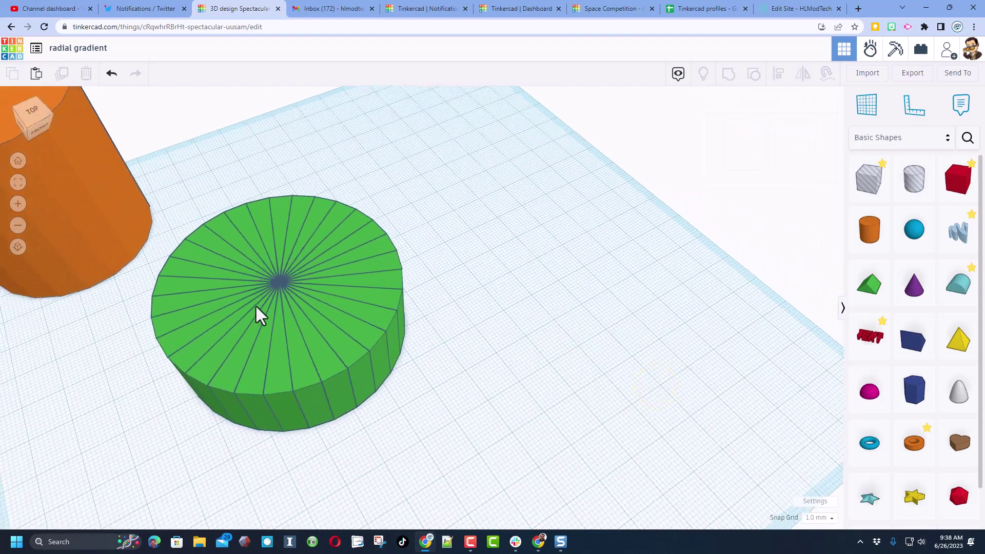
{"action": "right_click_drag", "start_coordinate": [468, 296], "coordinate": [553, 266]}
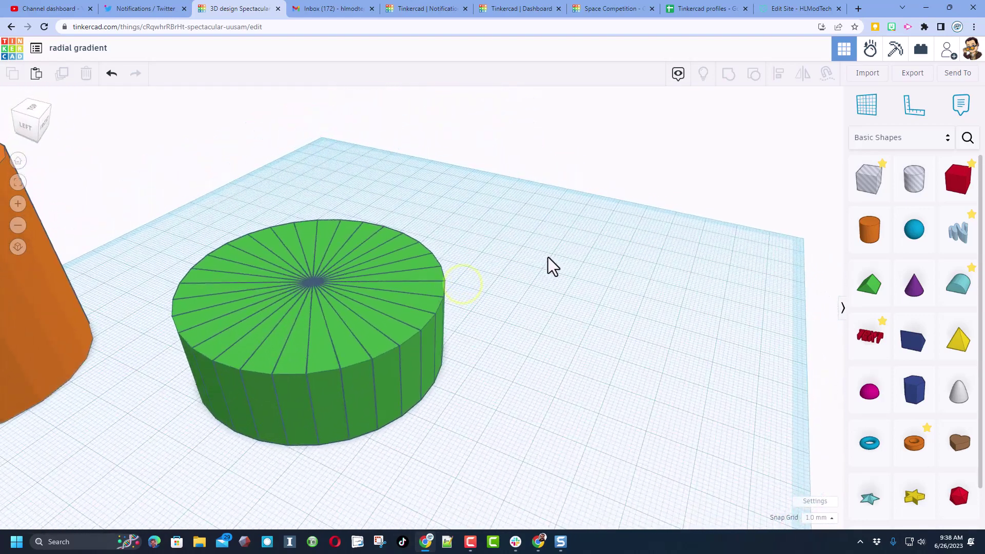
{"action": "right_click_drag", "start_coordinate": [462, 352], "coordinate": [468, 363]}
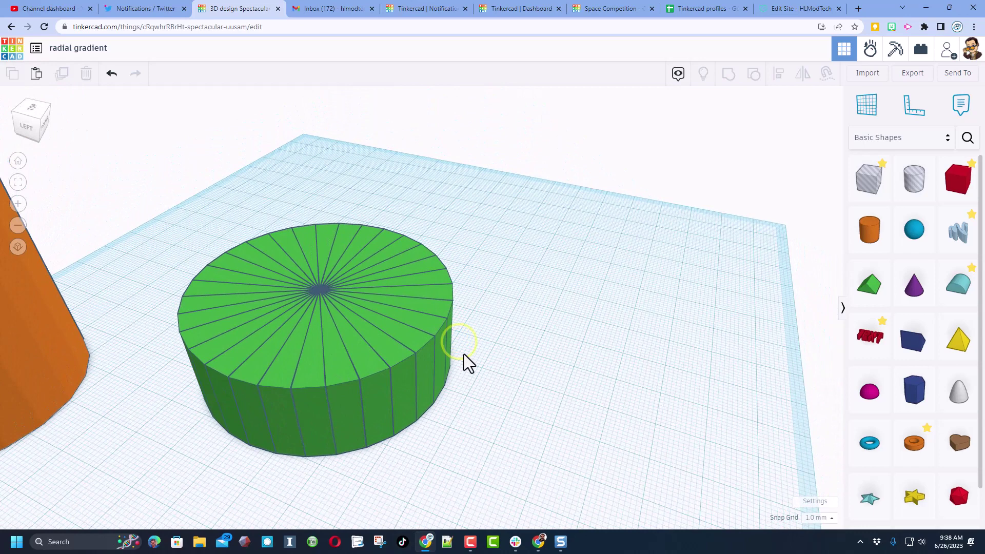
{"action": "left_click", "coordinate": [399, 358]}
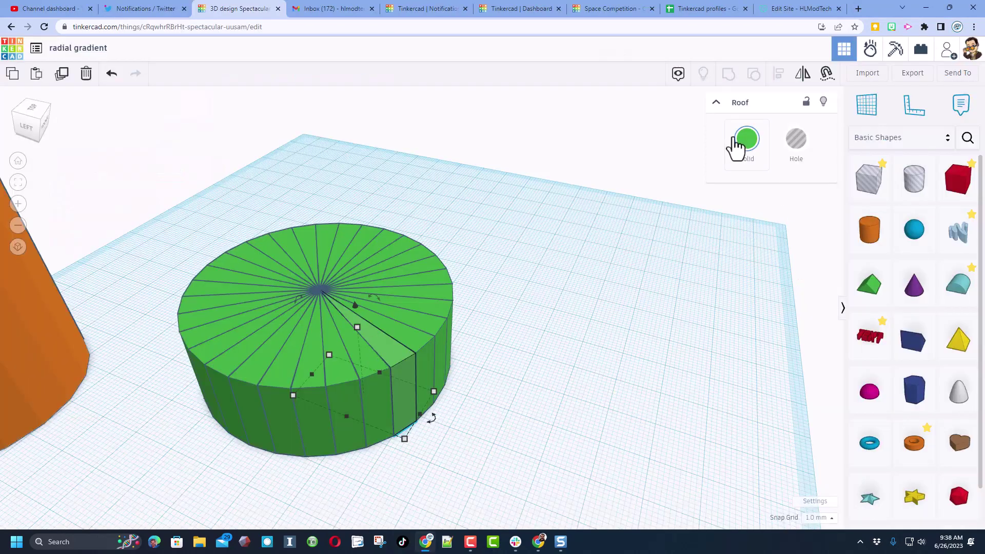
Step: Turn the selected wedge and a lower-left wedge red
{"action": "left_click", "coordinate": [747, 143]}
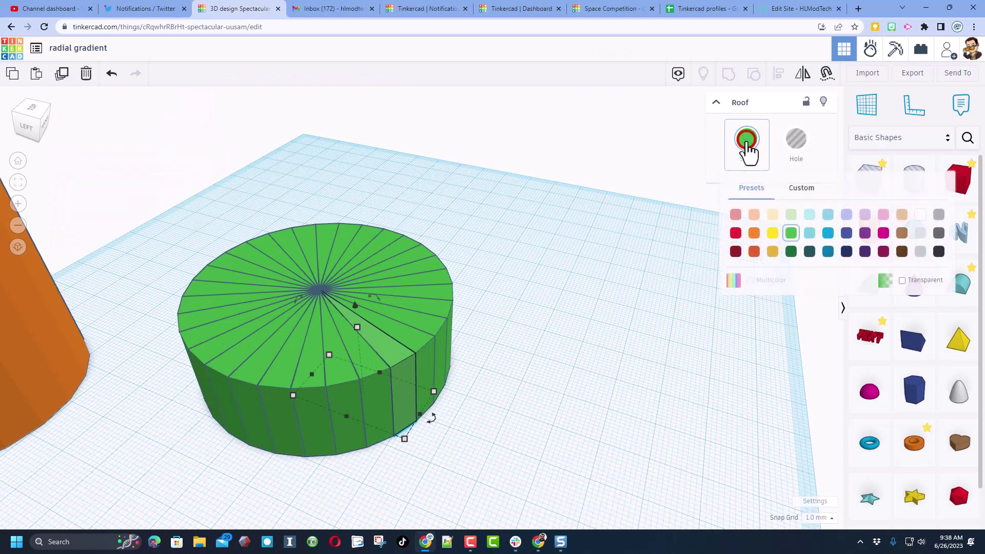
{"action": "left_click", "coordinate": [736, 235]}
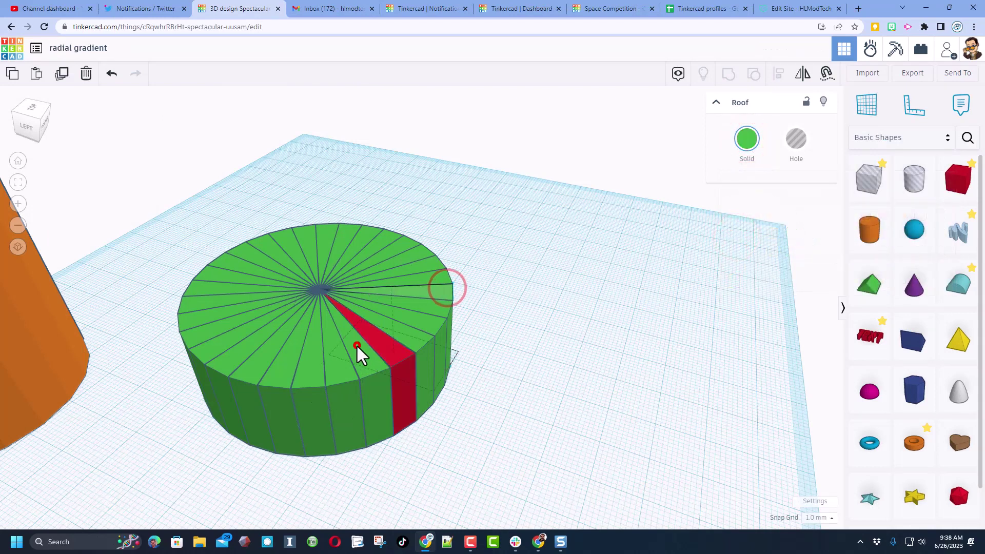
{"action": "left_click", "coordinate": [357, 346]}
{"action": "left_click", "coordinate": [329, 325]}
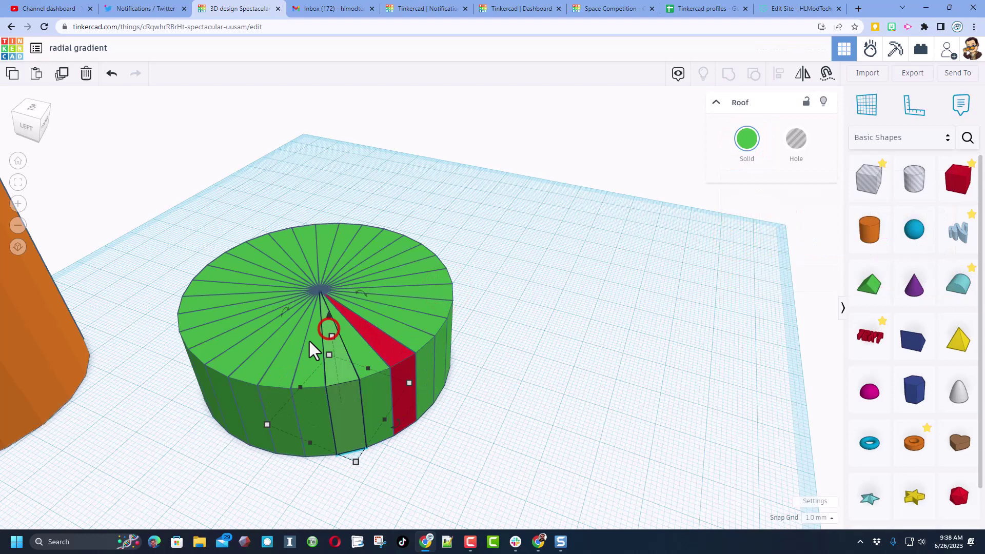
{"action": "left_click", "coordinate": [314, 341]}
{"action": "left_click", "coordinate": [291, 346]}
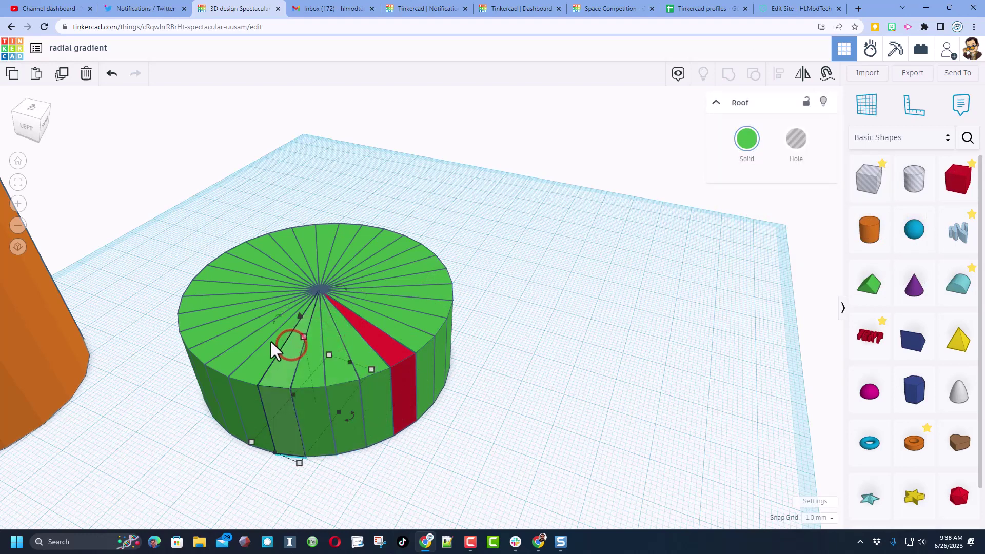
{"action": "left_click", "coordinate": [268, 340]}
{"action": "left_click", "coordinate": [255, 338]}
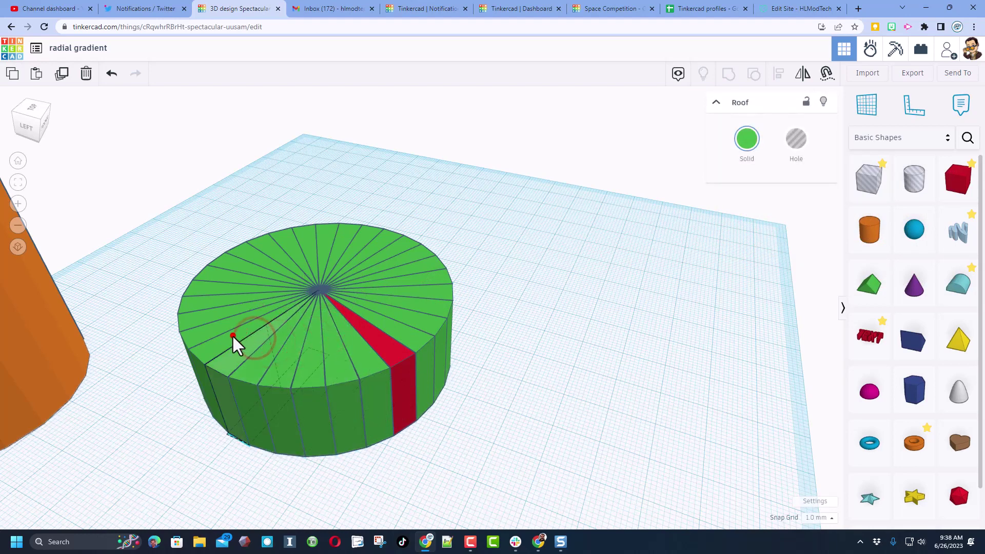
{"action": "left_click", "coordinate": [232, 338]}
{"action": "left_click", "coordinate": [742, 147]}
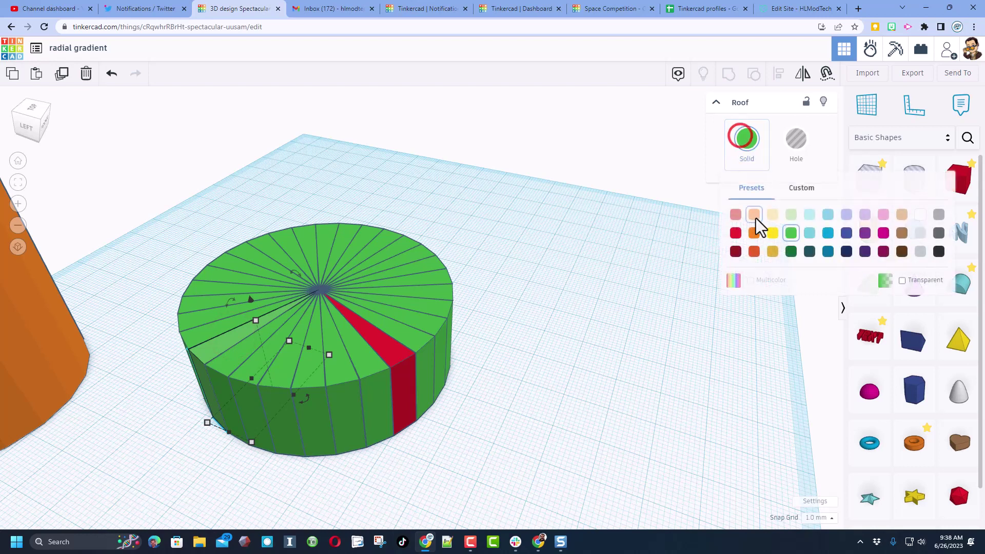
{"action": "left_click", "coordinate": [732, 234]}
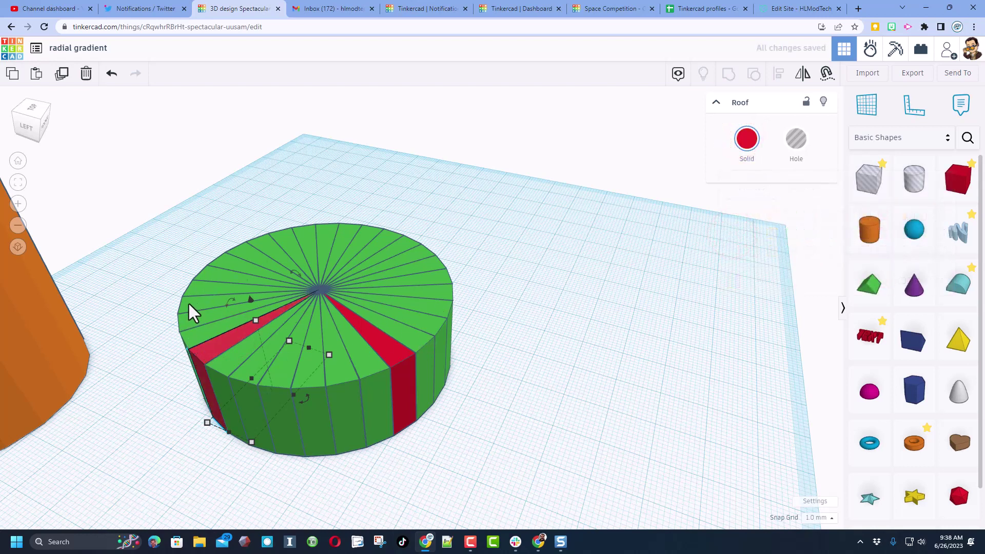
Step: Turn an upper-left and an upper-right wedge red
{"action": "left_click", "coordinate": [231, 258]}
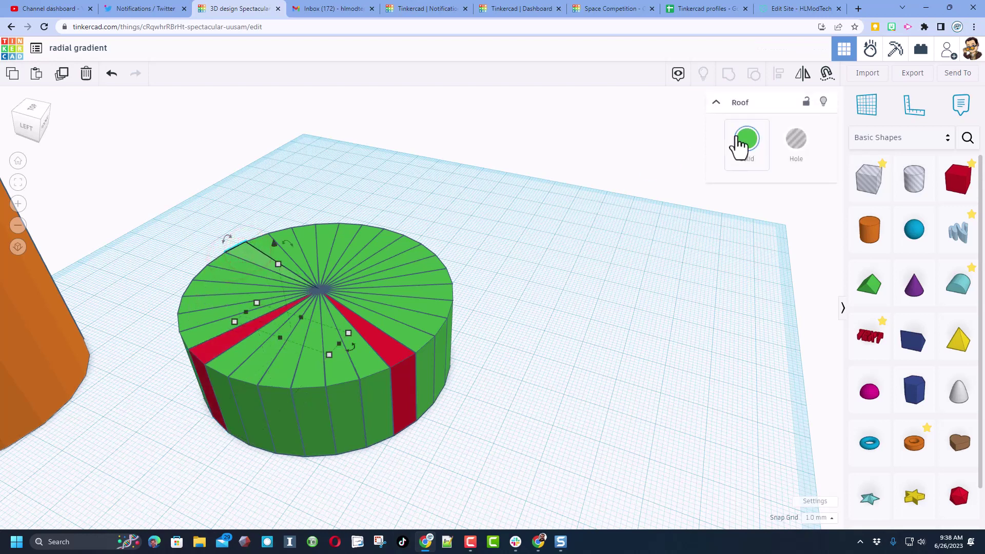
{"action": "left_click", "coordinate": [744, 145]}
{"action": "left_click", "coordinate": [737, 232]}
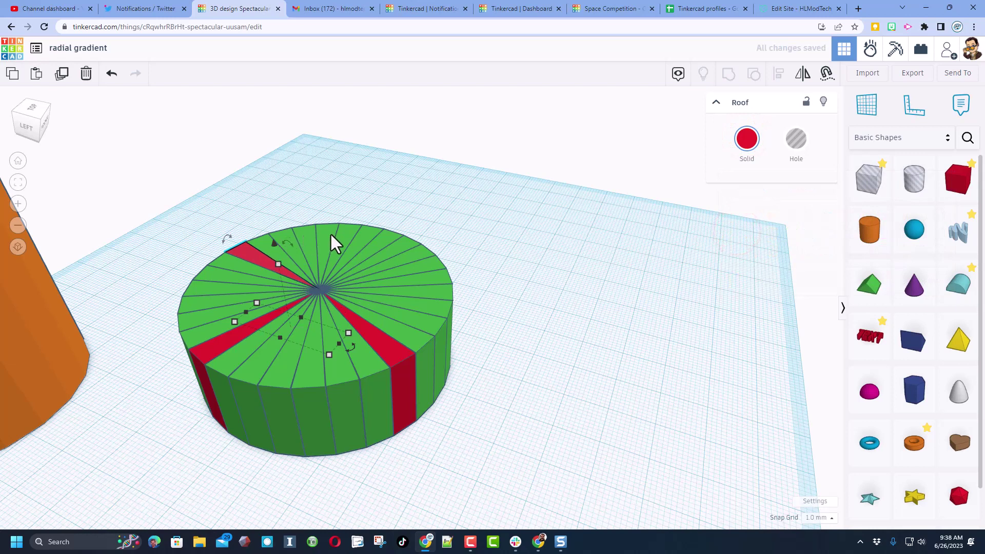
{"action": "left_click", "coordinate": [379, 255]}
{"action": "left_click", "coordinate": [748, 142]}
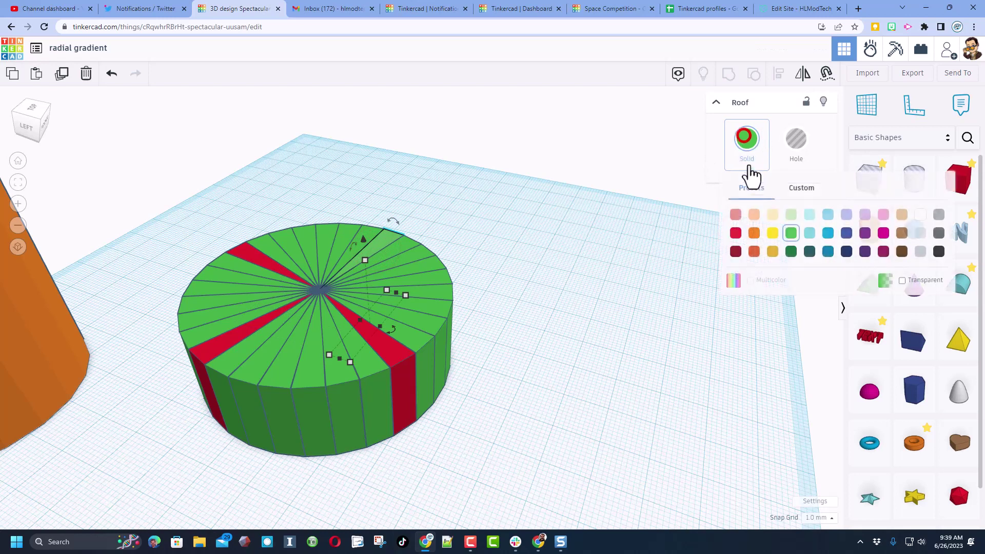
{"action": "left_click", "coordinate": [736, 233]}
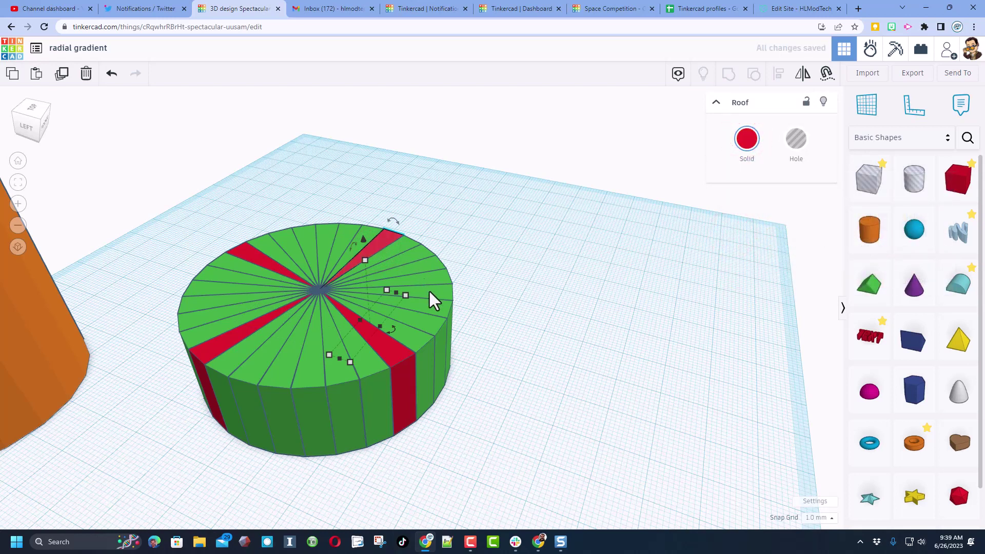
{"action": "left_click", "coordinate": [429, 325]}
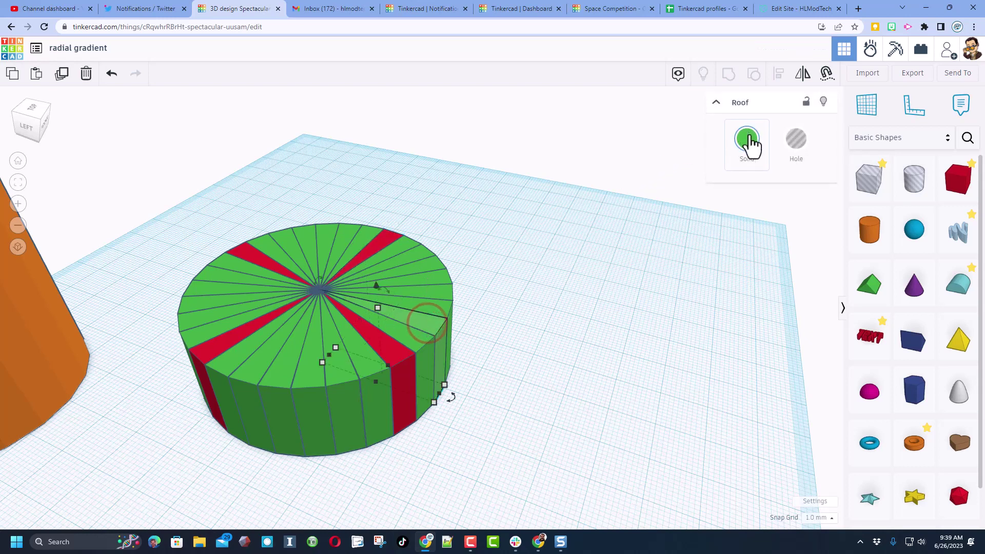
Step: Make the right-side wedge red and the wedges beside the red stripes orange
{"action": "left_click", "coordinate": [748, 140]}
{"action": "left_click", "coordinate": [736, 233]}
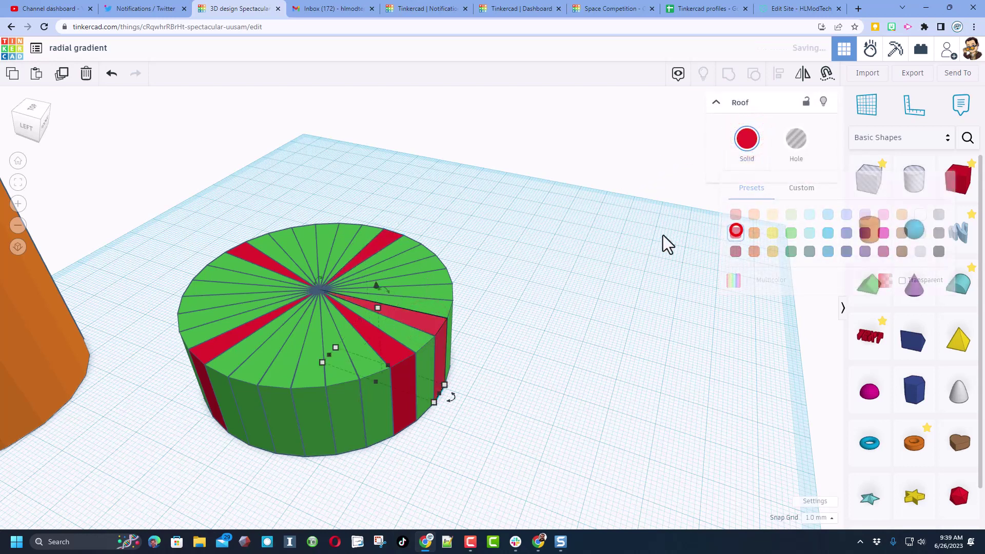
{"action": "left_click", "coordinate": [358, 354]}
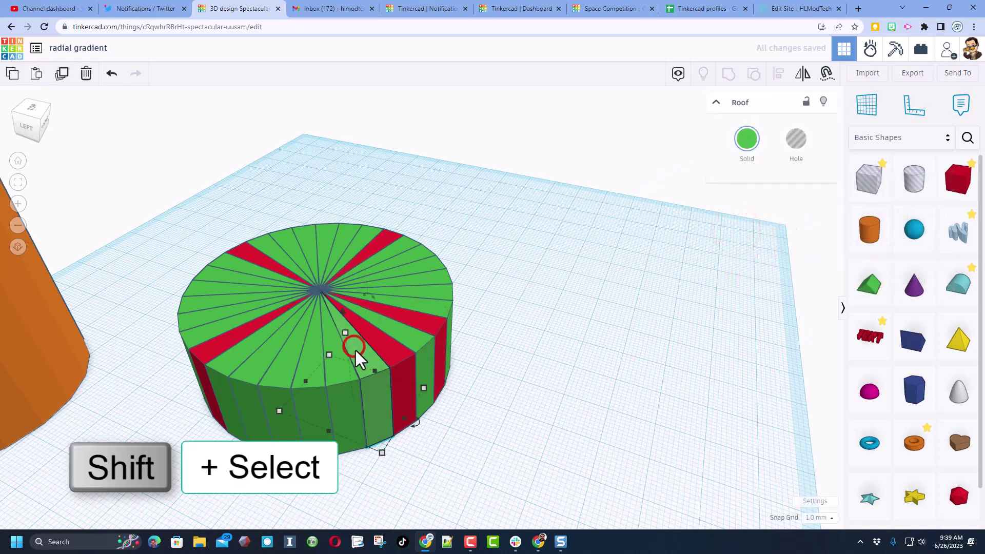
{"action": "left_click", "coordinate": [205, 331], "text": "shift"}
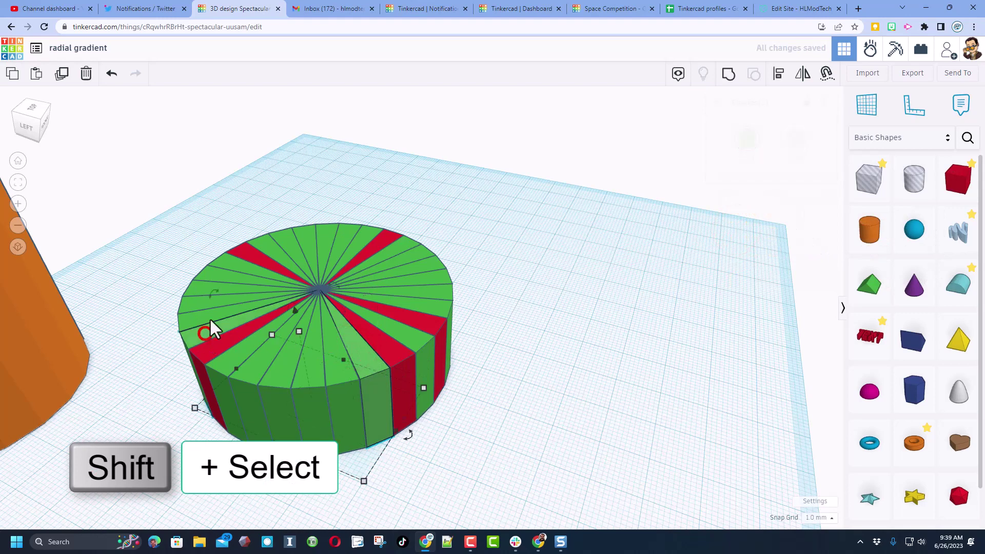
{"action": "left_click", "coordinate": [267, 238], "text": "shift"}
{"action": "left_click", "coordinate": [391, 254], "text": "shift"}
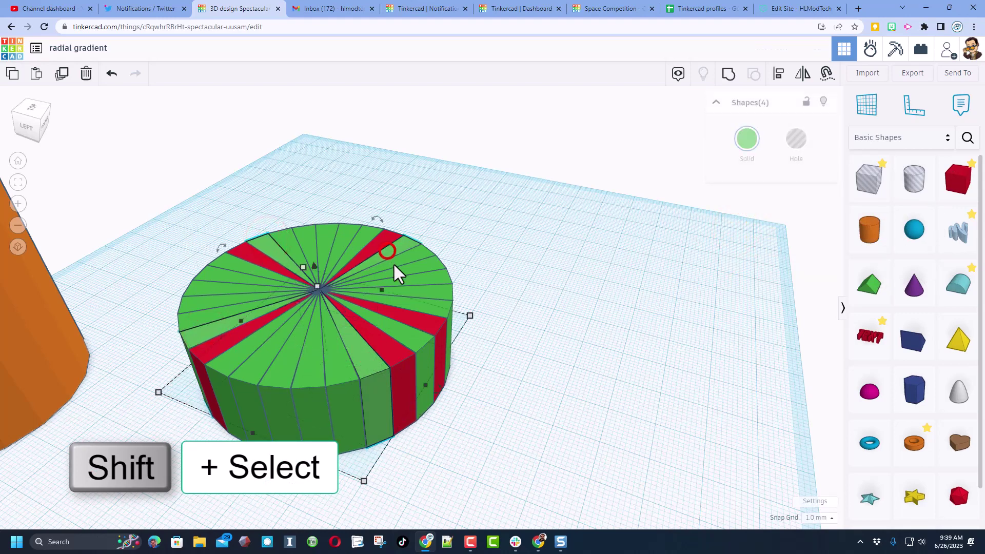
{"action": "left_click", "coordinate": [415, 340], "text": "shift"}
{"action": "left_click", "coordinate": [765, 149]}
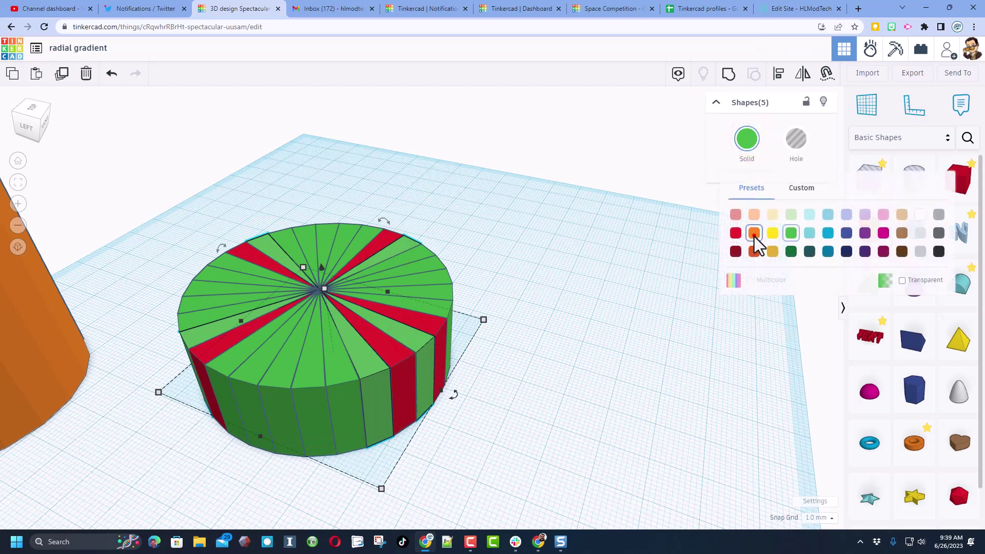
{"action": "left_click", "coordinate": [755, 236]}
Step: Make four wedges next to the orange ones yellow
{"action": "left_click", "coordinate": [334, 370]}
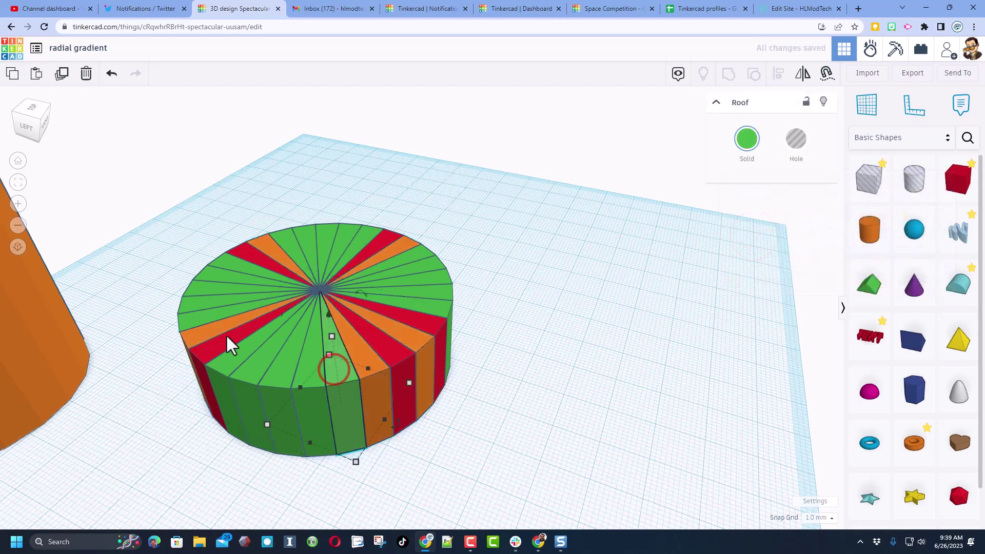
{"action": "left_click", "coordinate": [186, 322], "text": "shift"}
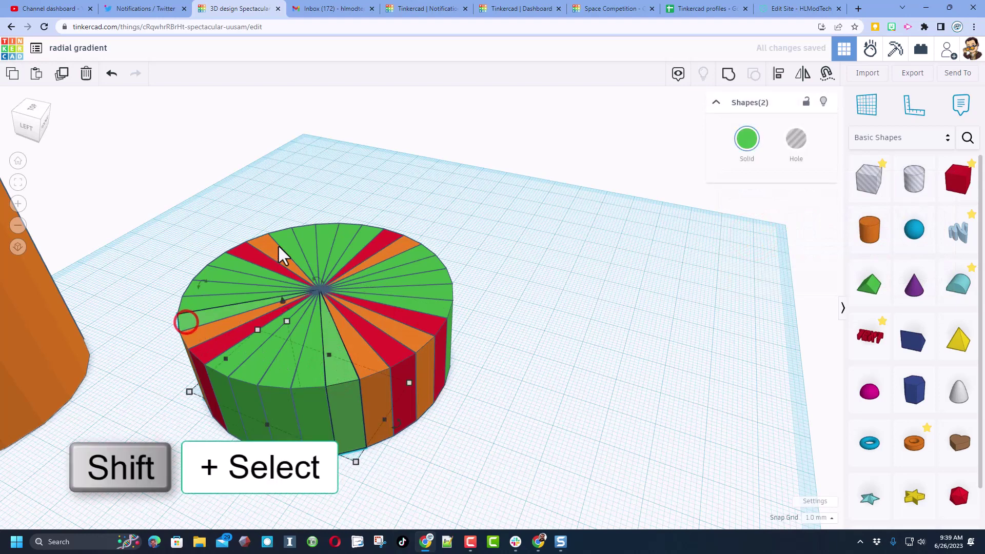
{"action": "left_click", "coordinate": [289, 241], "text": "shift"}
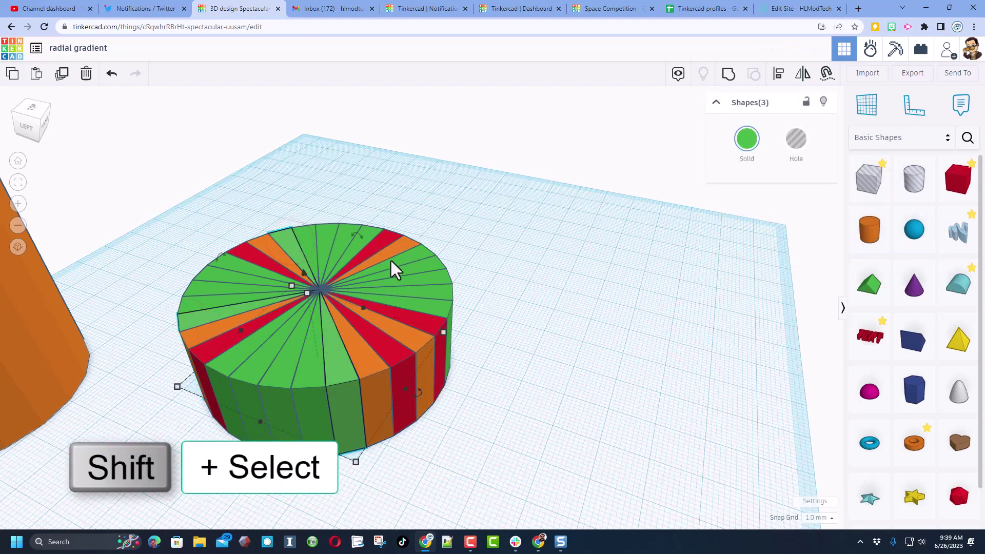
{"action": "left_click", "coordinate": [390, 259], "text": "shift"}
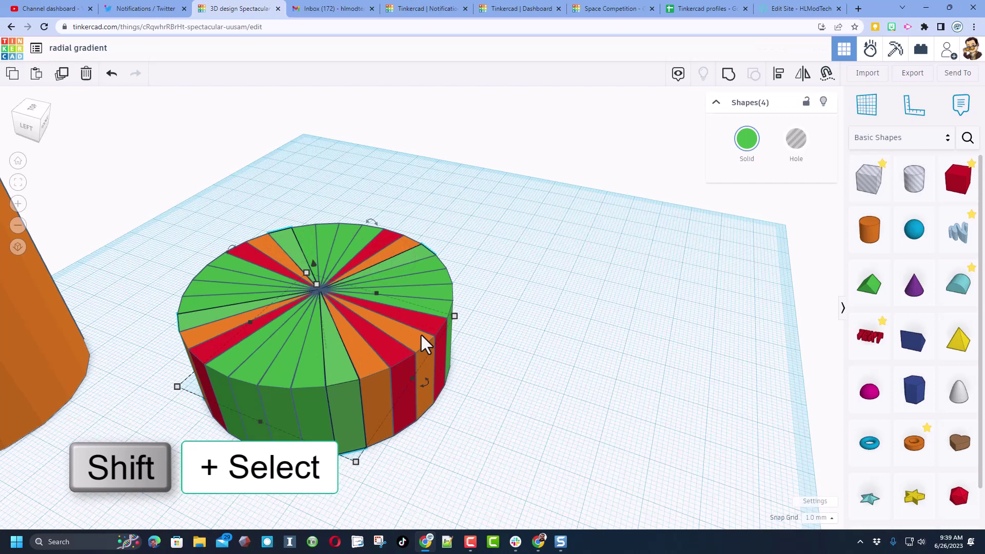
{"action": "left_click", "coordinate": [757, 141]}
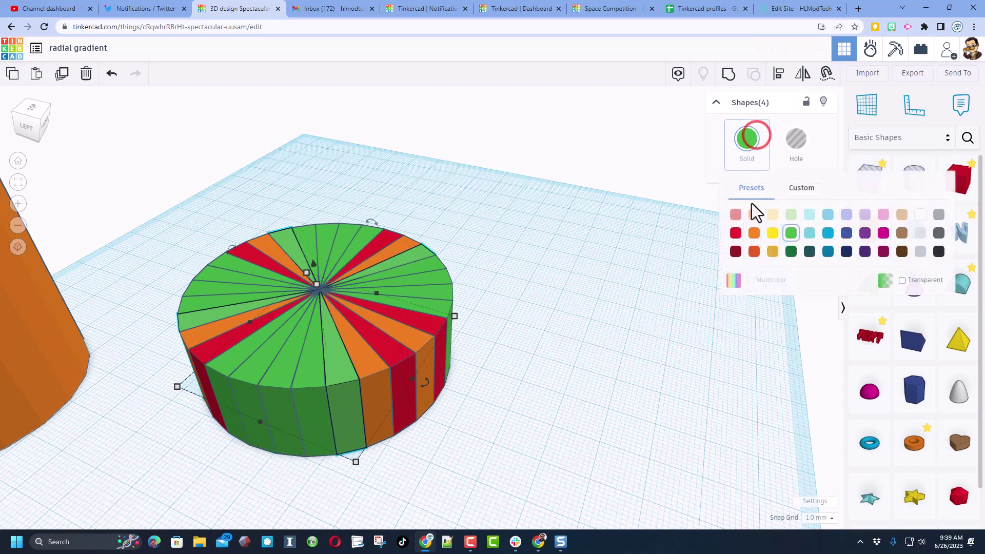
{"action": "left_click", "coordinate": [767, 235]}
{"action": "left_click", "coordinate": [287, 485]}
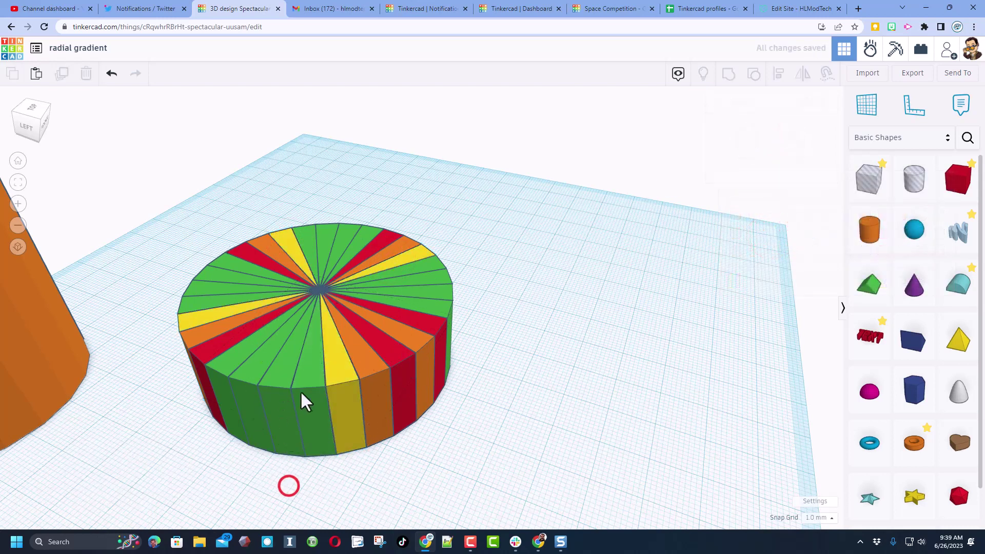
Step: Colour four spaced wedges navy
{"action": "left_click", "coordinate": [283, 376]}
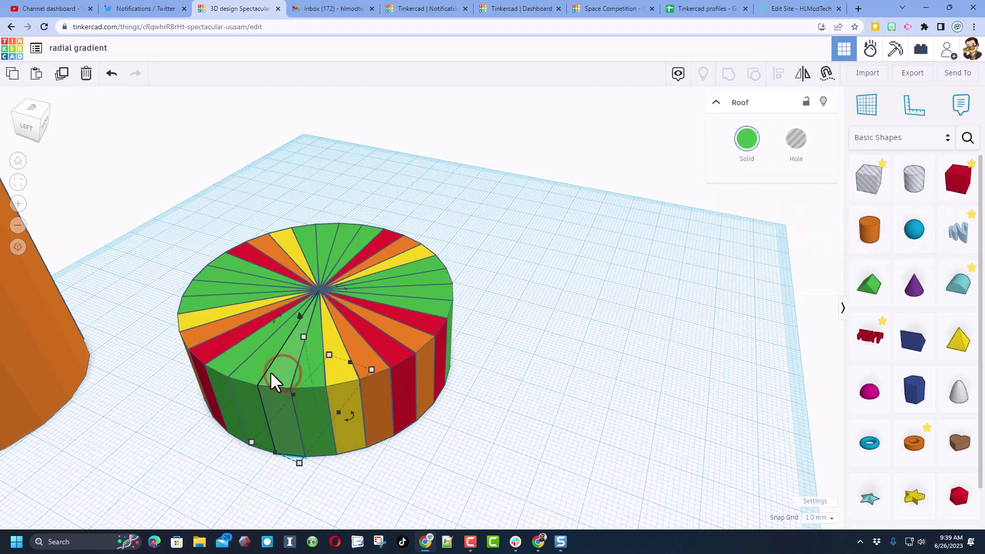
{"action": "left_click", "coordinate": [196, 282], "text": "shift"}
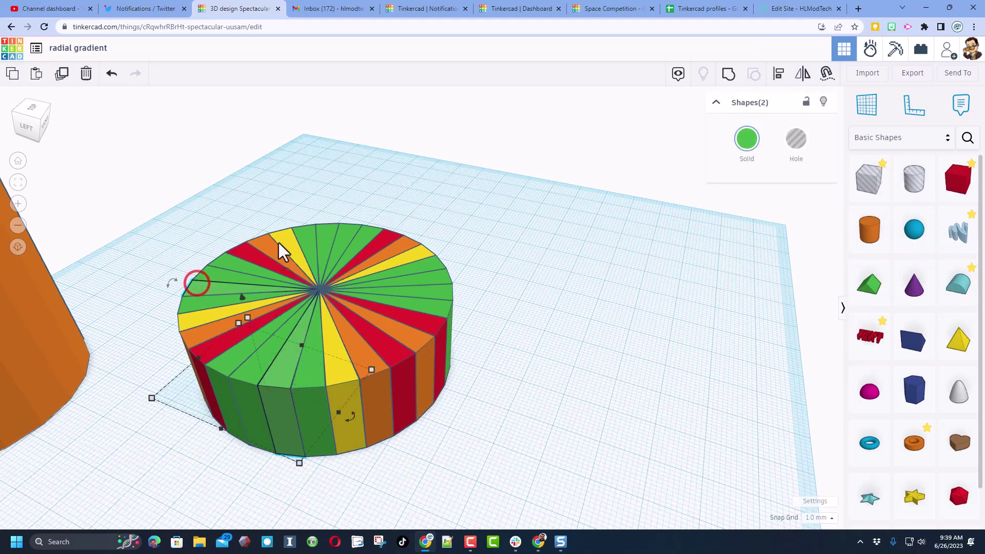
{"action": "left_click", "coordinate": [322, 236], "text": "shift"}
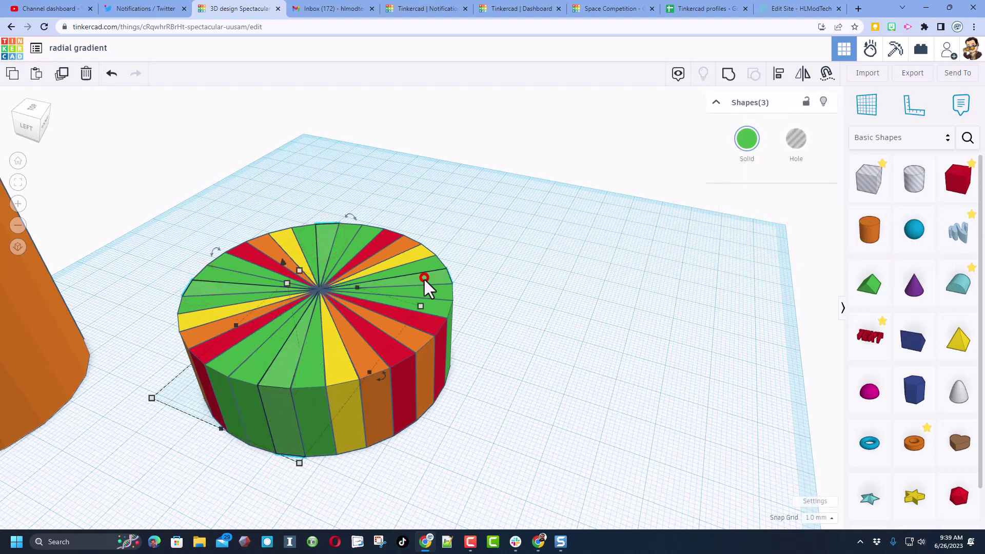
{"action": "left_click", "coordinate": [424, 278], "text": "shift"}
{"action": "left_click", "coordinate": [747, 142]}
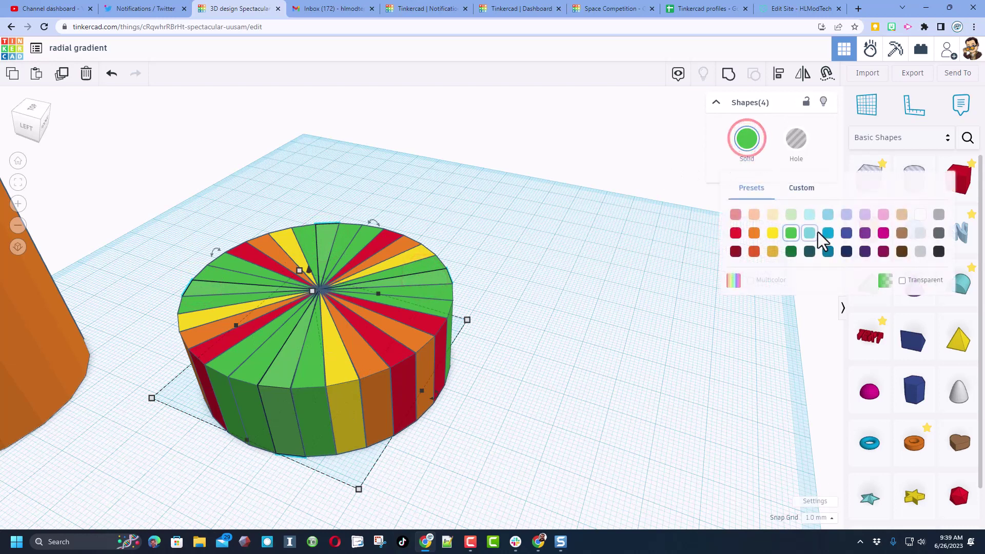
{"action": "left_click", "coordinate": [847, 233]}
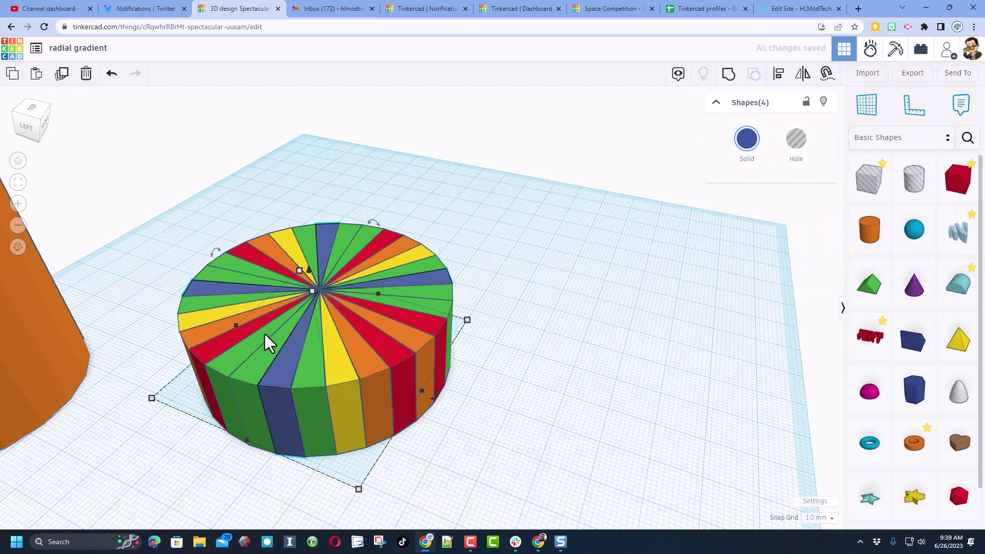
{"action": "left_click", "coordinate": [746, 141]}
{"action": "left_click", "coordinate": [841, 253]}
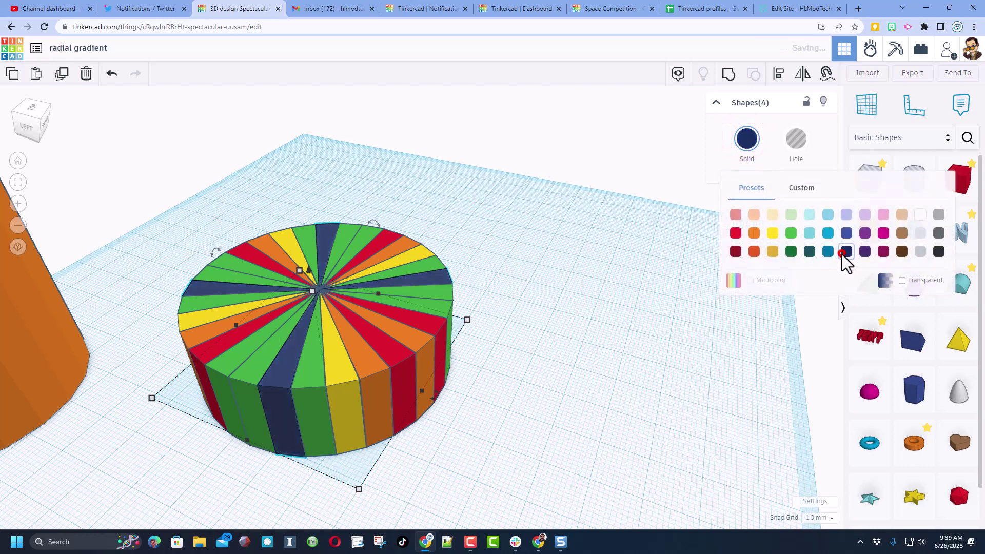
Step: Colour the next four spaced wedges light blue
{"action": "left_click", "coordinate": [263, 359]}
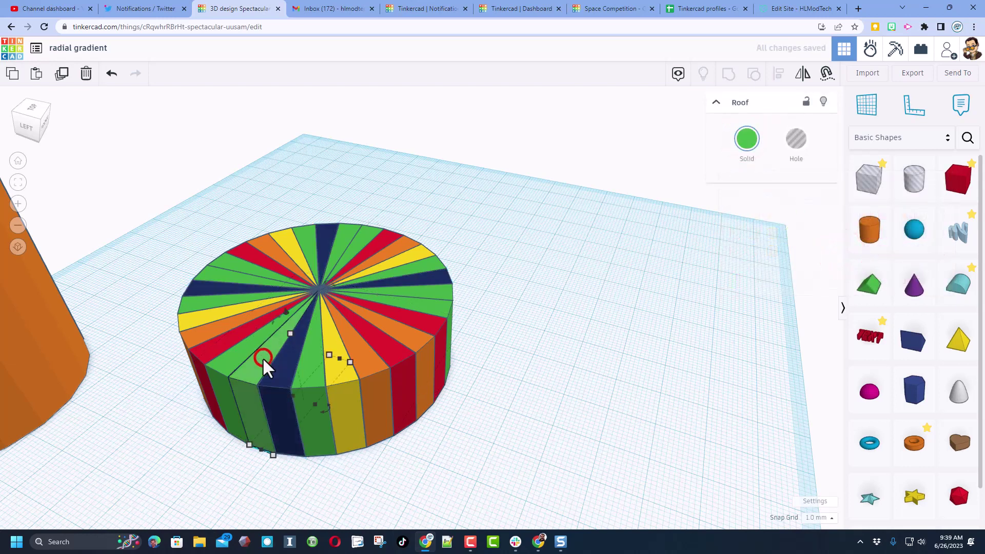
{"action": "left_click", "coordinate": [208, 277], "text": "shift"}
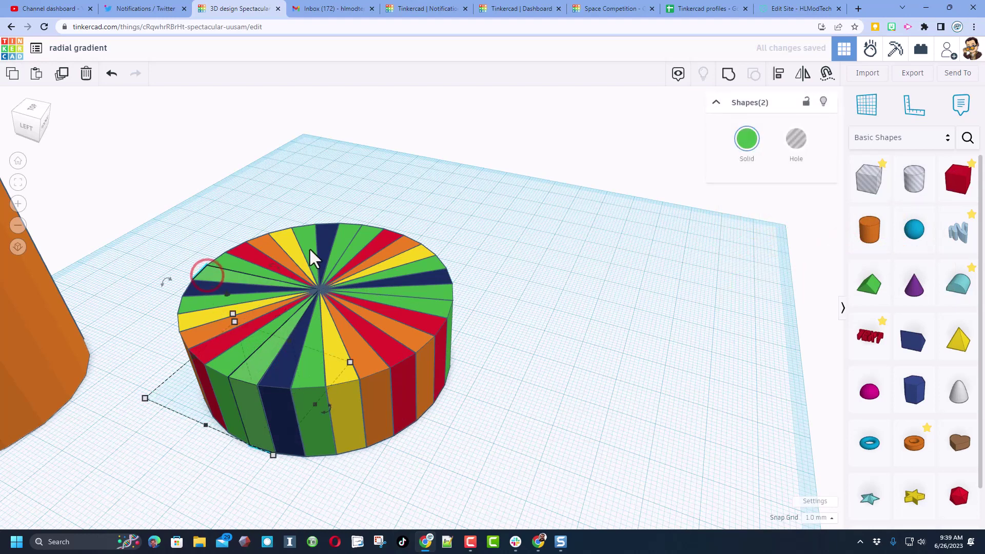
{"action": "left_click", "coordinate": [348, 239], "text": "shift"}
{"action": "left_click", "coordinate": [426, 291], "text": "shift"}
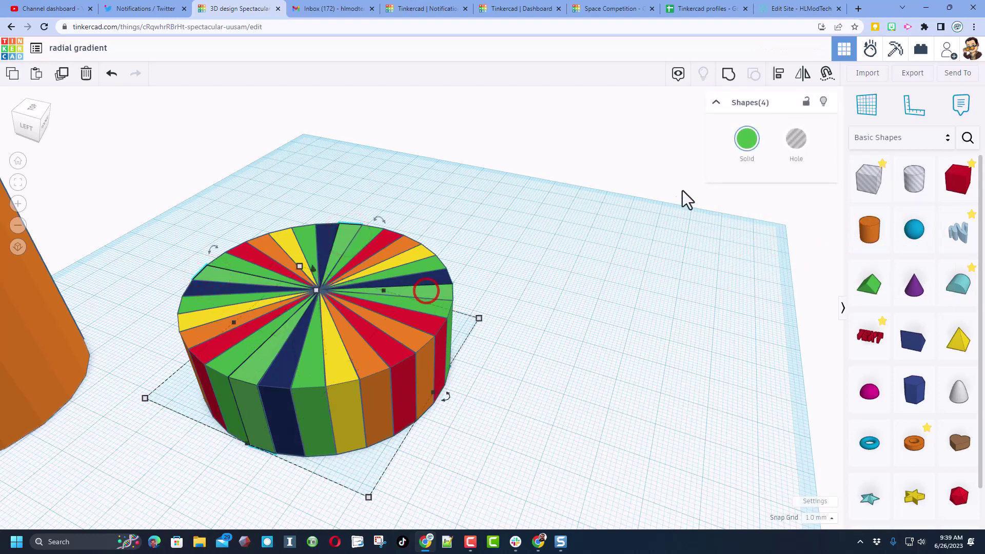
{"action": "left_click", "coordinate": [747, 140]}
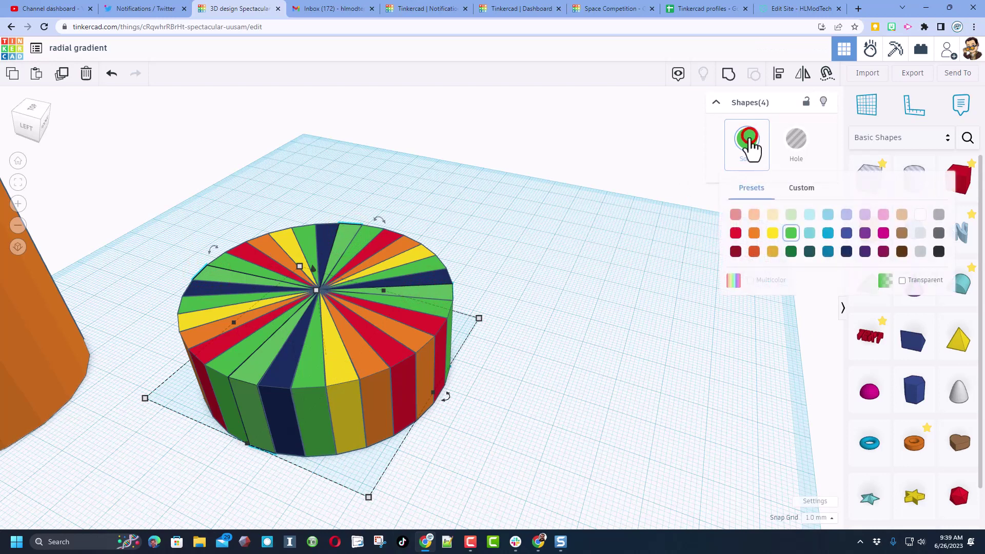
{"action": "left_click", "coordinate": [826, 217]}
Step: Select four more spaced wedges for the purple colour
{"action": "left_click", "coordinate": [238, 355]}
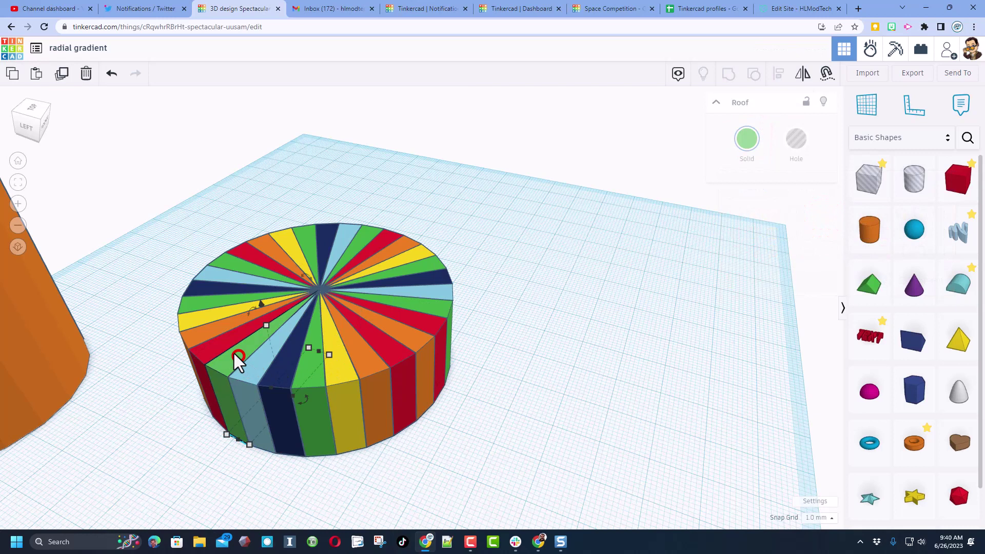
{"action": "left_click", "coordinate": [229, 264], "text": "shift"}
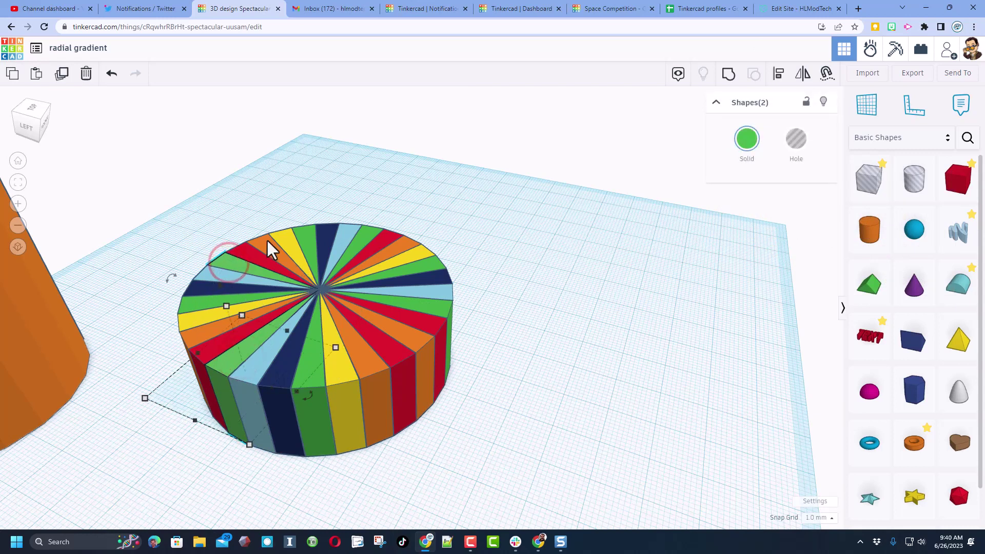
{"action": "left_click", "coordinate": [360, 244], "text": "shift"}
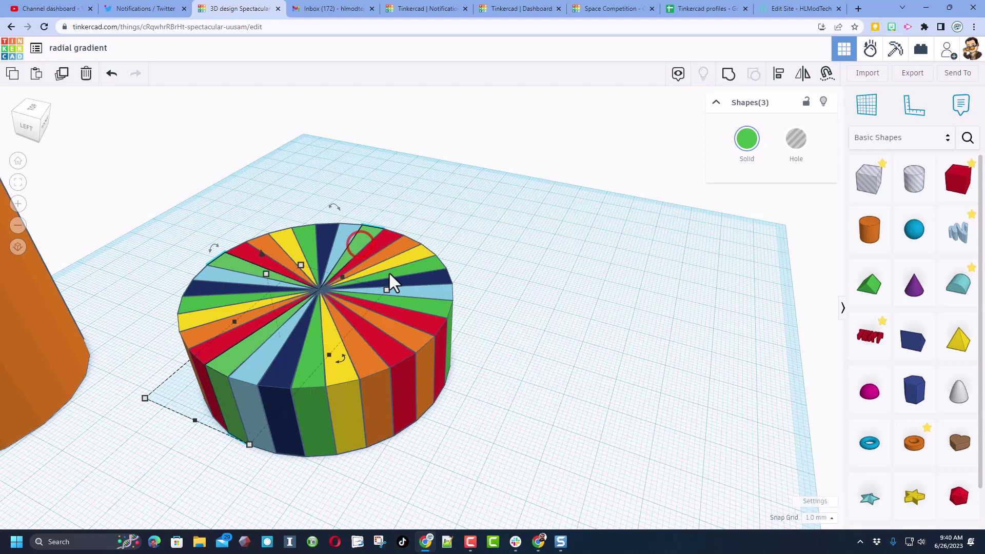
{"action": "left_click", "coordinate": [411, 300], "text": "shift"}
{"action": "left_click", "coordinate": [746, 146]}
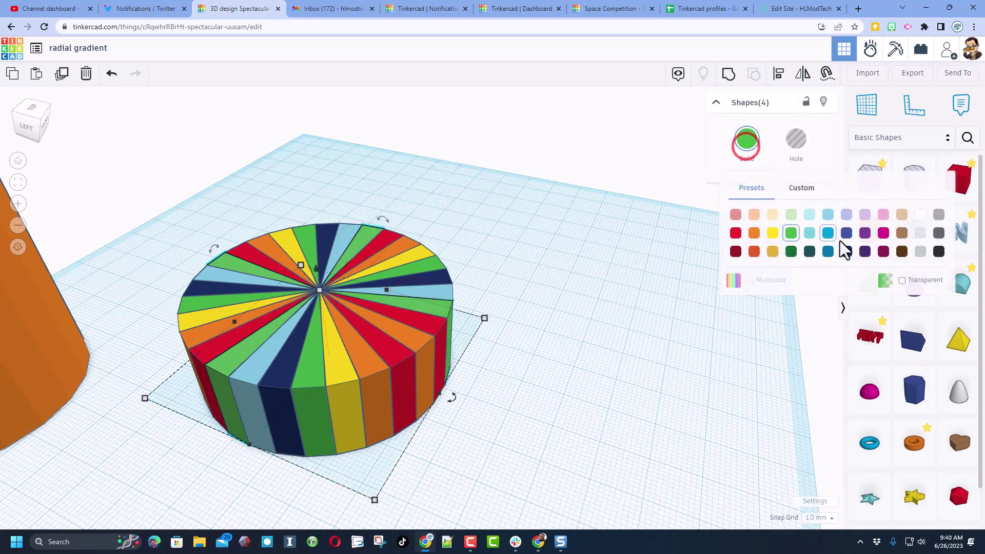
Step: Colour the selected wedges purple to complete the rainbow
{"action": "left_click", "coordinate": [865, 234]}
{"action": "left_click", "coordinate": [488, 265]}
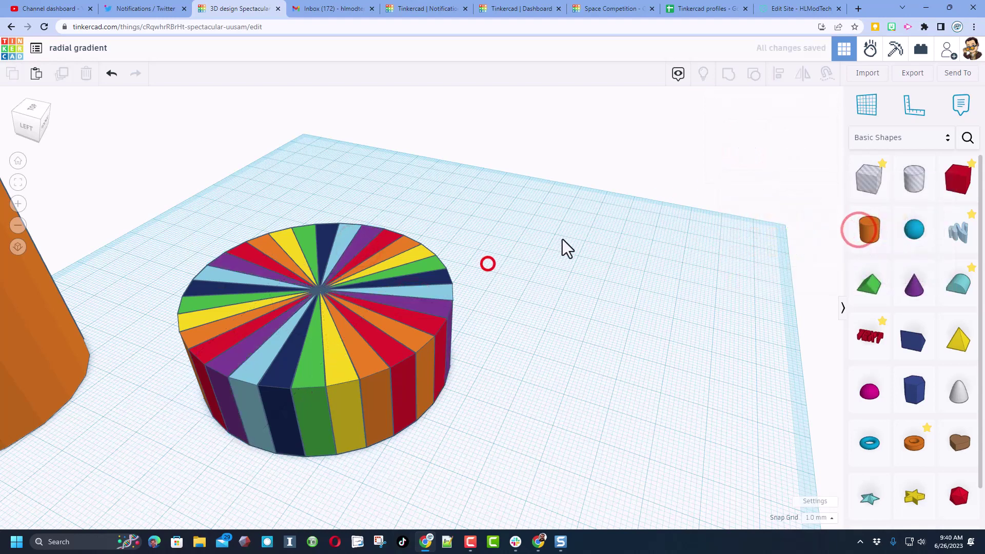
{"action": "mouse_move", "coordinate": [565, 235]}
{"action": "right_mouse_down"}
{"action": "mouse_move", "coordinate": [541, 219]}
{"action": "mouse_move", "coordinate": [565, 221]}
{"action": "right_mouse_up"}
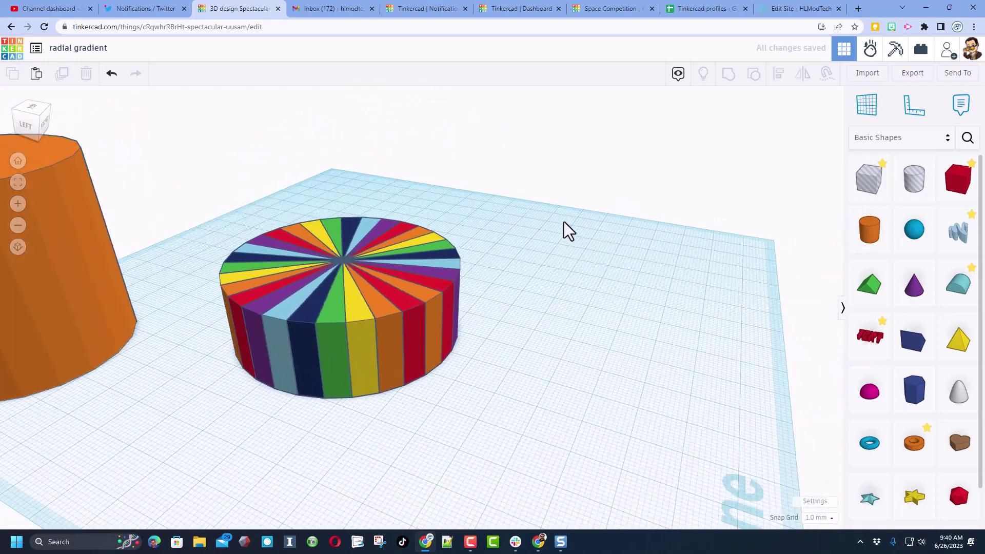
{"action": "right_click_drag", "start_coordinate": [532, 251], "coordinate": [578, 245]}
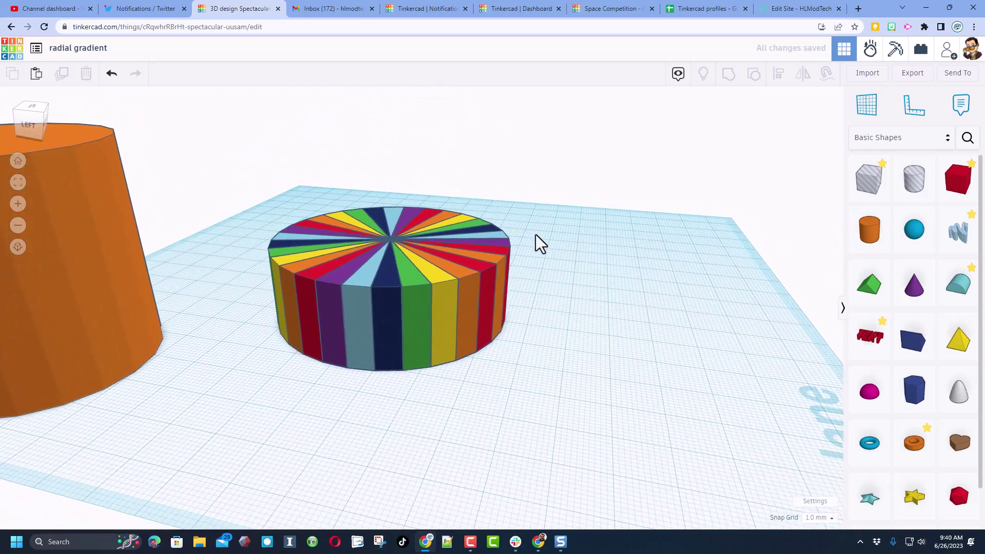
Step: Group all thirty wedges with Ctrl+G and enable Multicolor to keep the rainbow
{"action": "mouse_move", "coordinate": [217, 166]}
{"action": "left_mouse_down"}
{"action": "mouse_move", "coordinate": [464, 375]}
{"action": "mouse_move", "coordinate": [599, 415]}
{"action": "left_mouse_up"}
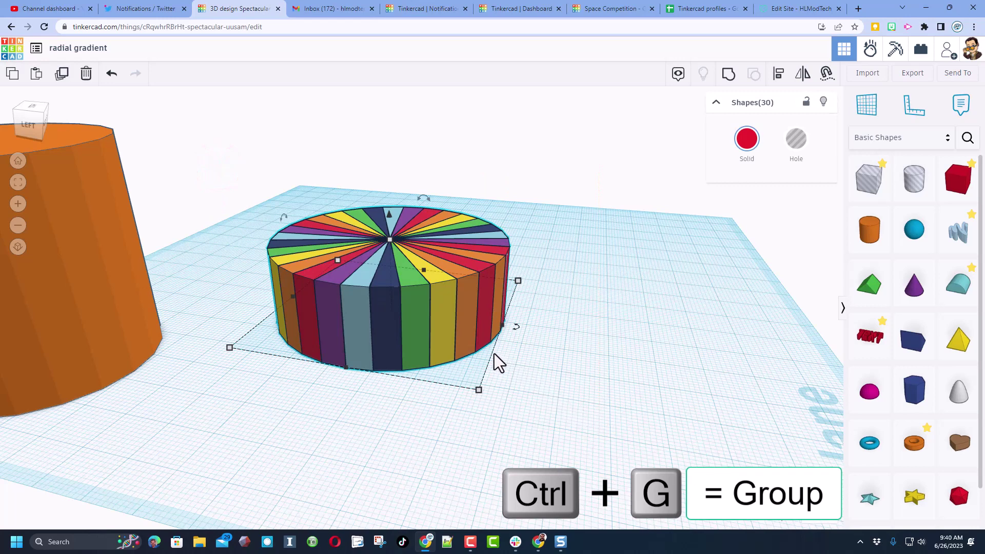
{"action": "key", "text": "ctrl+g"}
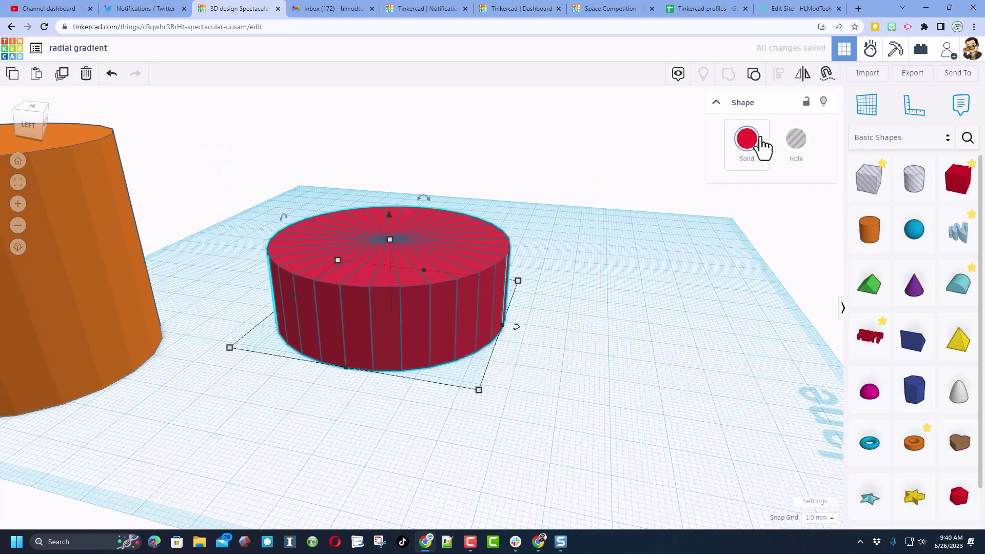
{"action": "left_click", "coordinate": [762, 141]}
{"action": "left_click", "coordinate": [752, 281]}
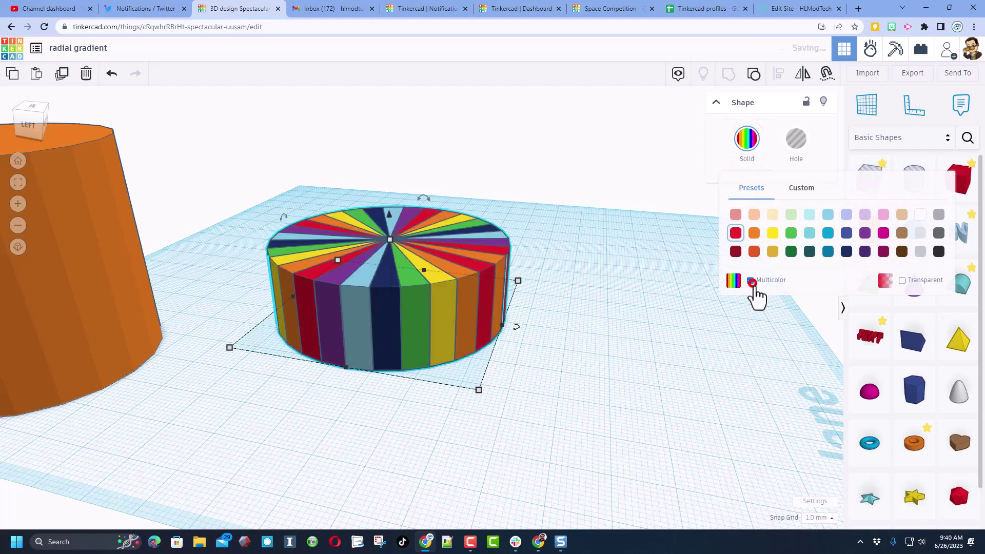
Step: Switch the shapes panel to Your Creations and begin a new custom shape
{"action": "left_click", "coordinate": [626, 255]}
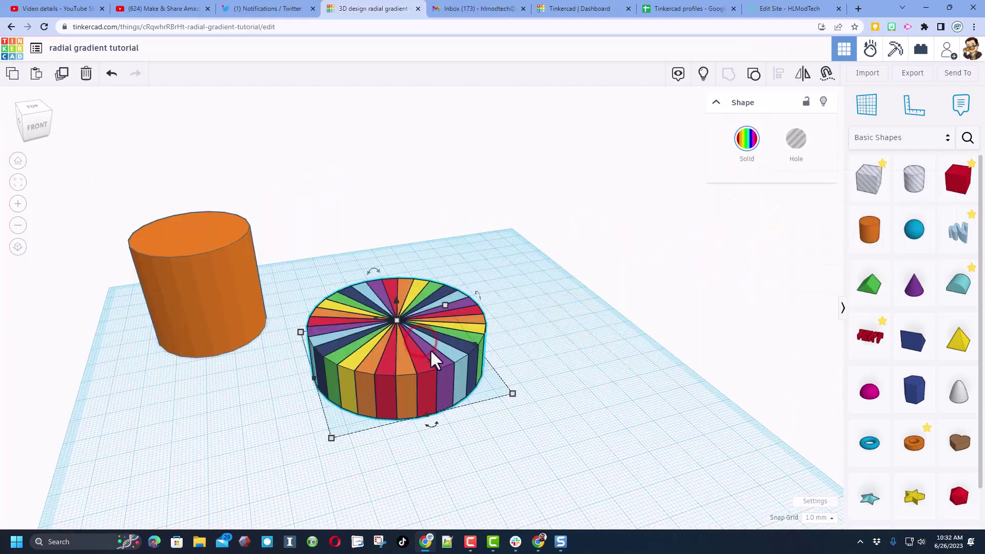
{"action": "left_click", "coordinate": [881, 146]}
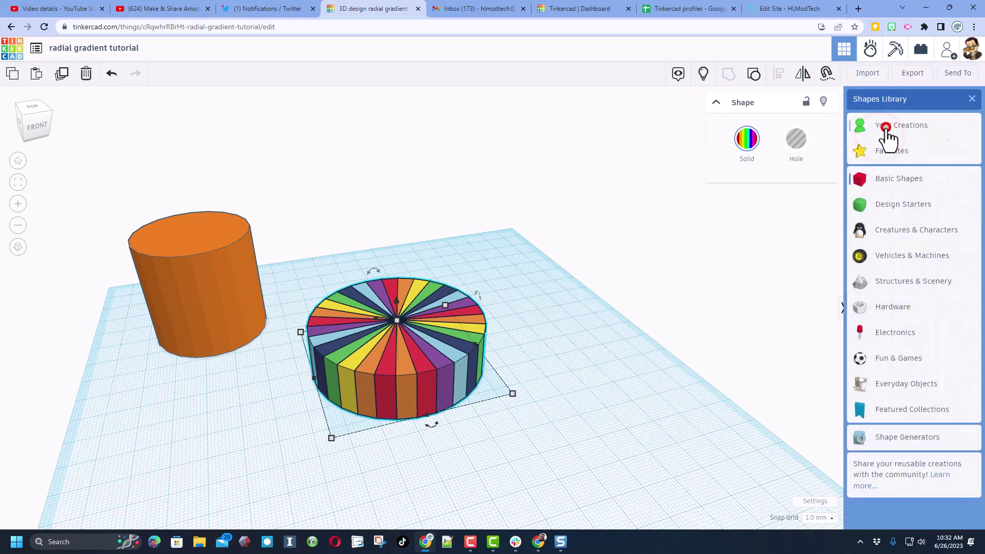
{"action": "left_click", "coordinate": [882, 128]}
{"action": "left_click", "coordinate": [893, 171]}
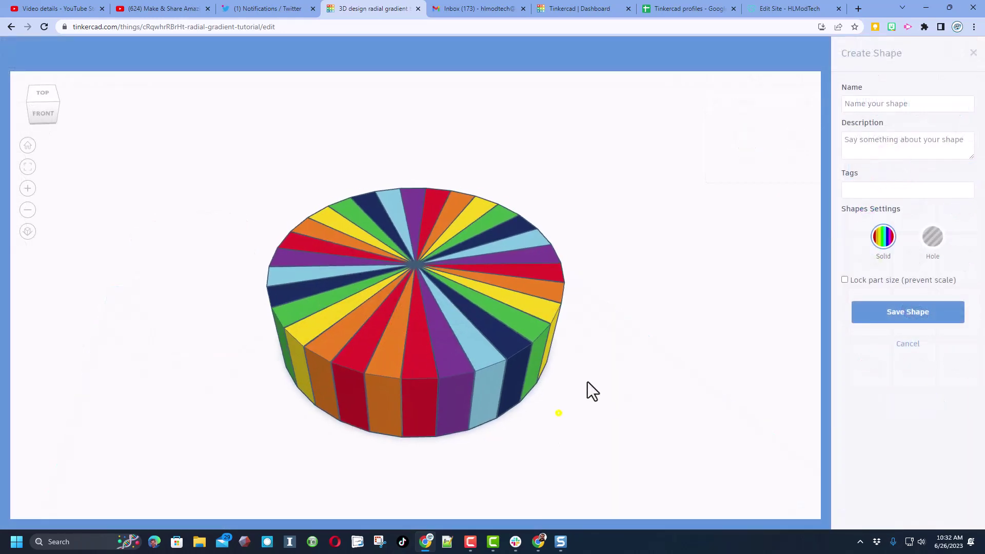
{"action": "mouse_move", "coordinate": [558, 411]}
{"action": "right_mouse_down"}
{"action": "mouse_move", "coordinate": [633, 387]}
{"action": "mouse_move", "coordinate": [581, 388]}
{"action": "right_mouse_up"}
{"action": "type", "text": "radial gradient rainbow"}
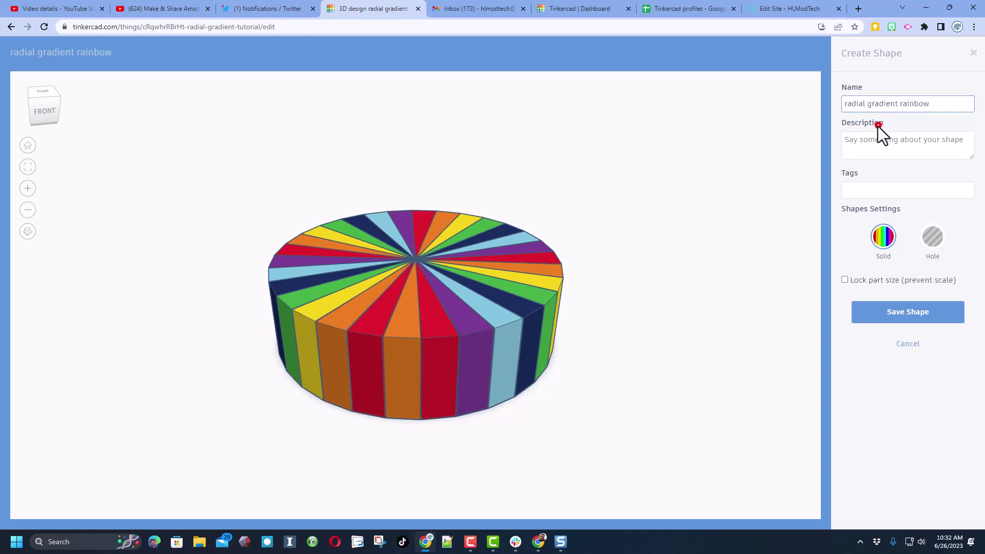
Step: Tag the shape 'gradient' and save it as 'radial gradient rainbow'
{"action": "left_click", "coordinate": [879, 125]}
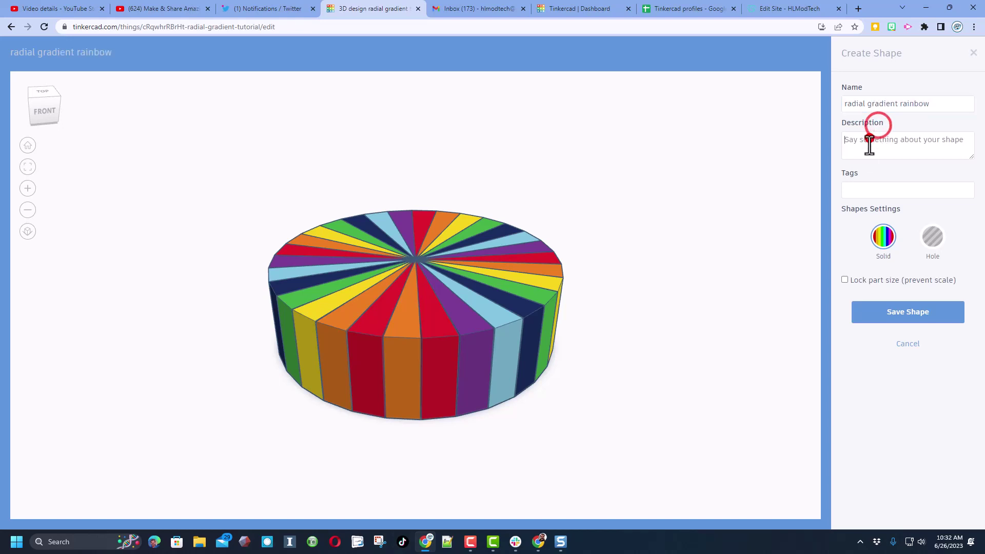
{"action": "left_click", "coordinate": [871, 188]}
{"action": "type", "text": "gradient"}
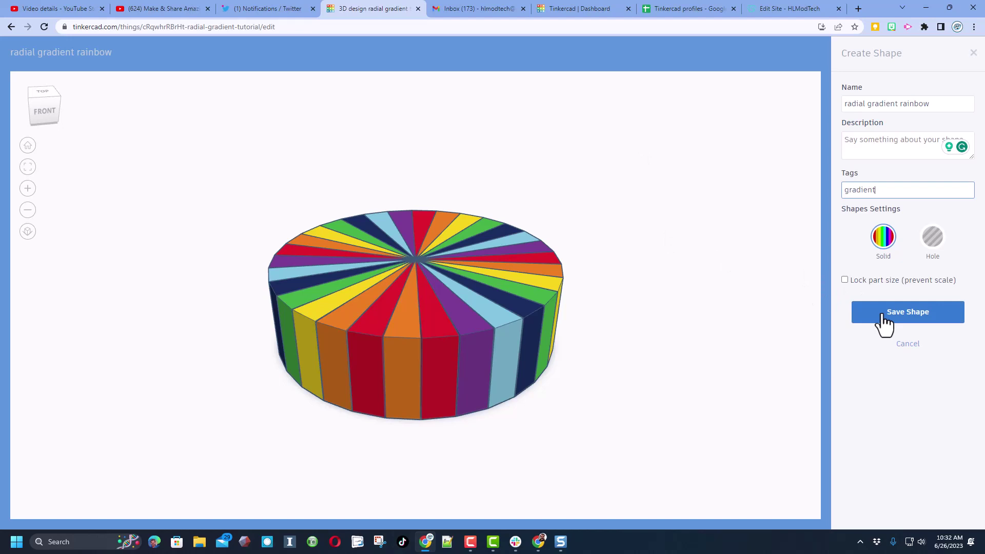
{"action": "left_click", "coordinate": [885, 319]}
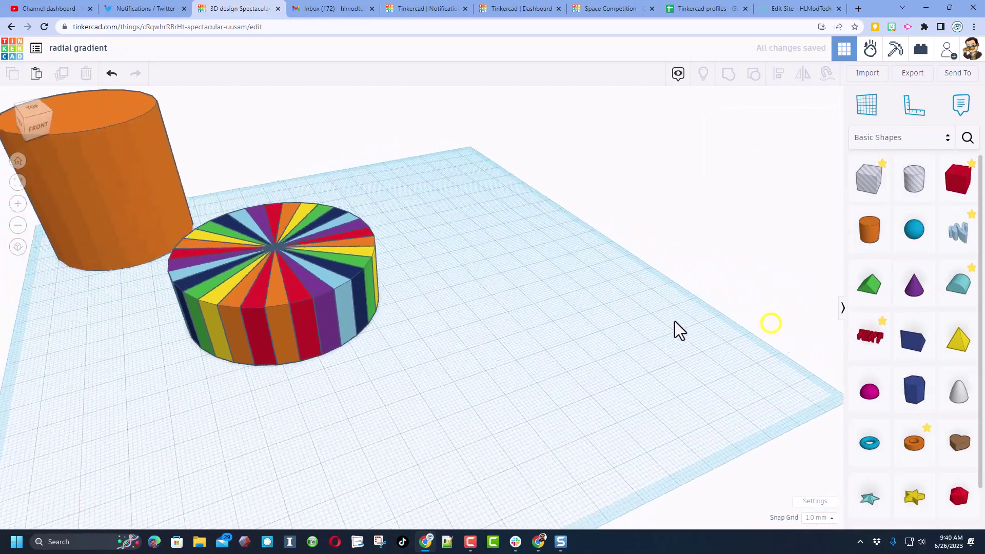
Step: Search the shape library for 'frog' and place the frog model on the workplane
{"action": "scroll", "coordinate": [673, 330], "scroll_direction": "down", "scroll_amount": 5}
{"action": "right_click_drag", "start_coordinate": [674, 330], "coordinate": [591, 345]}
{"action": "scroll", "coordinate": [586, 339], "scroll_direction": "up", "scroll_amount": 5}
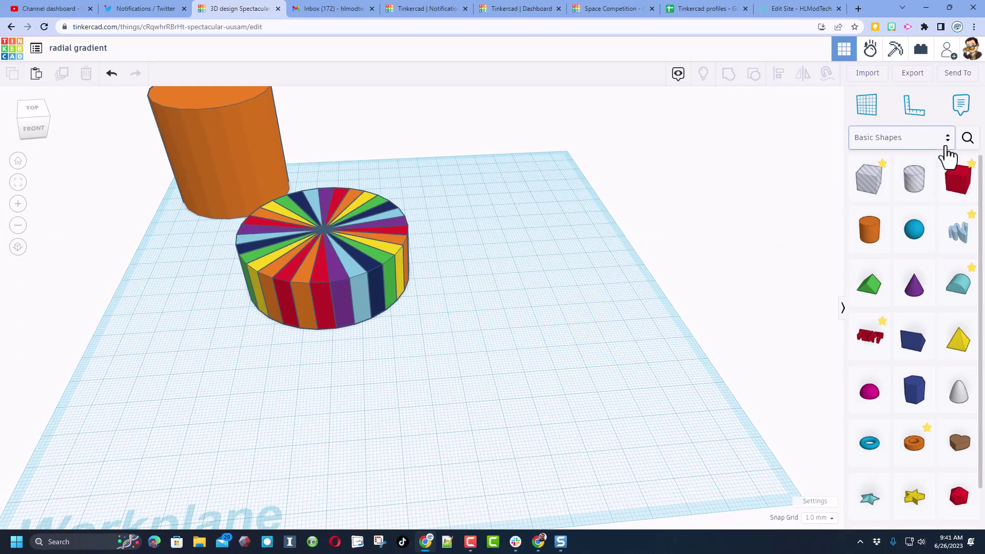
{"action": "left_click", "coordinate": [921, 142]}
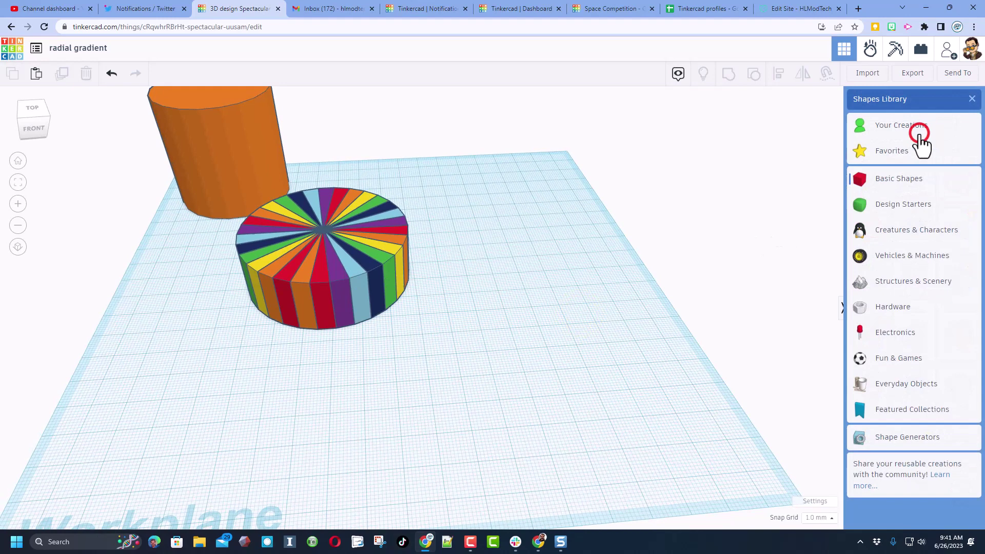
{"action": "left_click", "coordinate": [885, 231]}
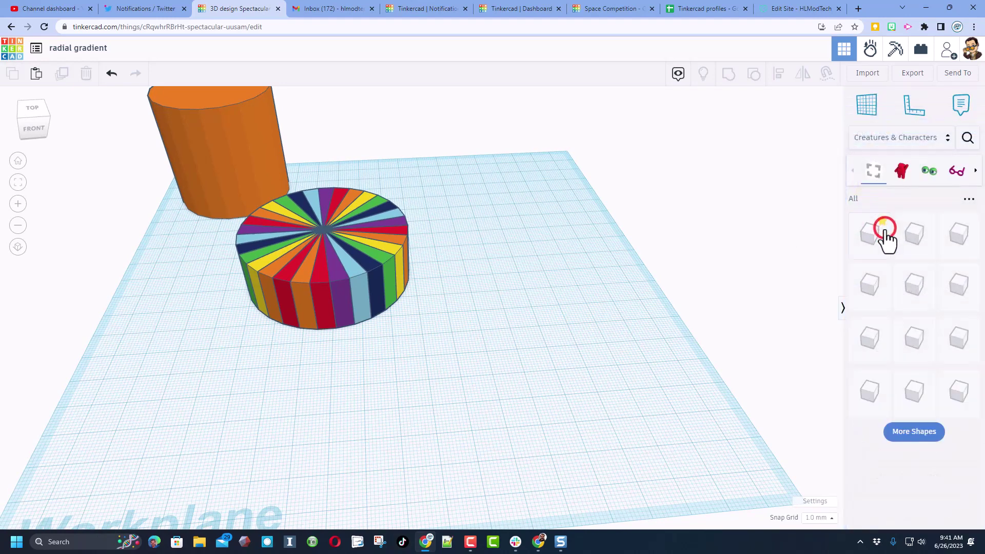
{"action": "left_click", "coordinate": [967, 139]}
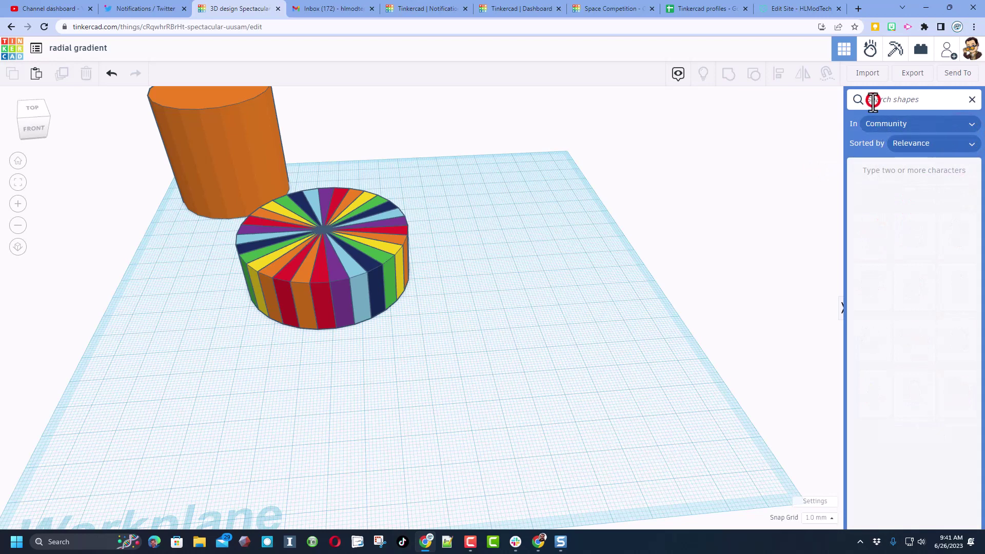
{"action": "type", "text": "frog"}
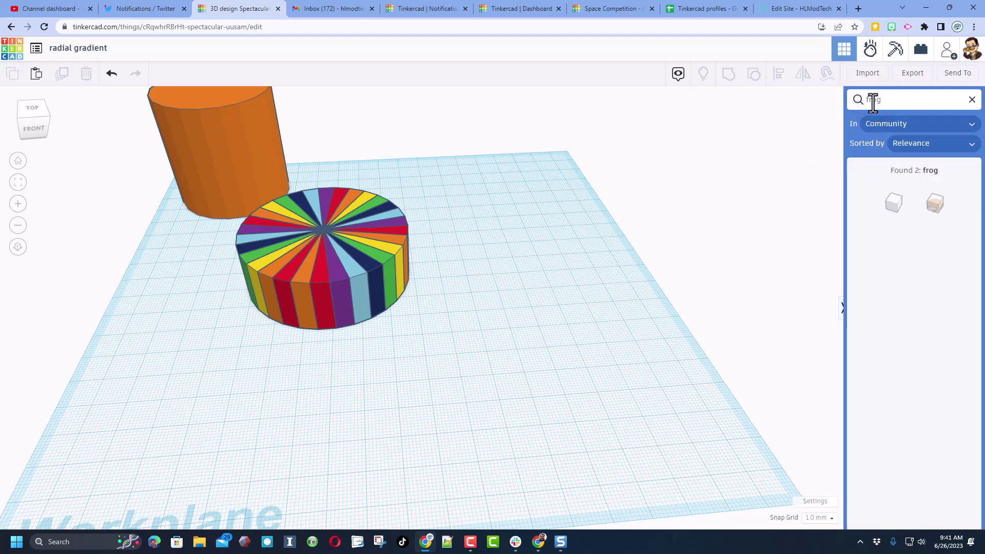
{"action": "left_click_drag", "start_coordinate": [944, 210], "coordinate": [523, 344]}
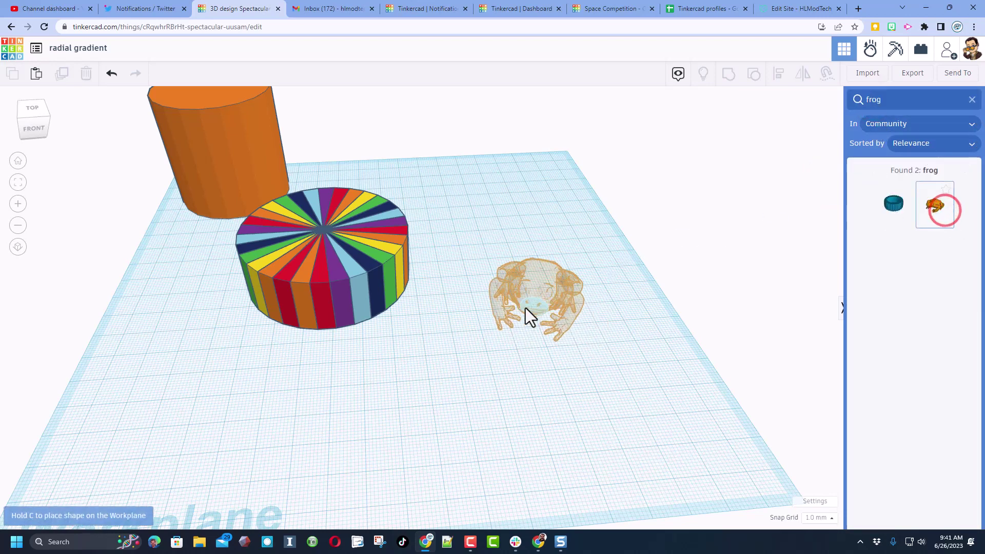
Step: Shrink the frog with its top handle and convert it into a hole
{"action": "right_click_drag", "start_coordinate": [523, 344], "coordinate": [527, 318]}
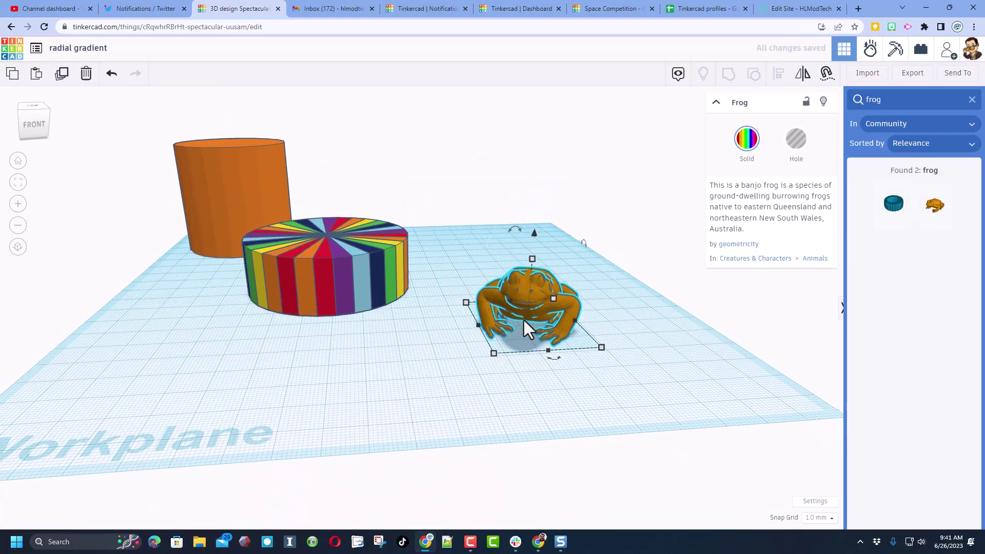
{"action": "left_click_drag", "start_coordinate": [529, 259], "coordinate": [531, 276]}
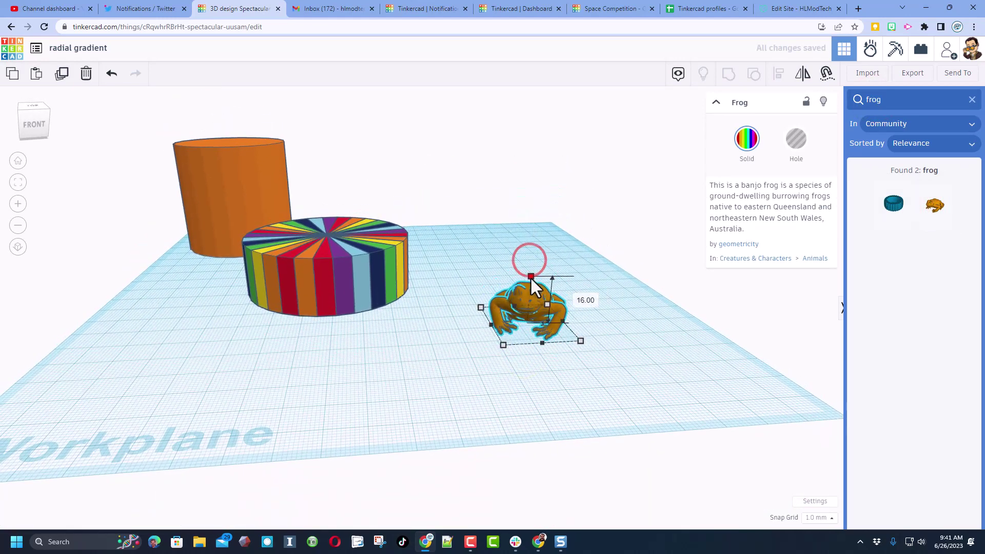
{"action": "left_click", "coordinate": [427, 327]}
{"action": "right_click_drag", "start_coordinate": [444, 341], "coordinate": [277, 269]}
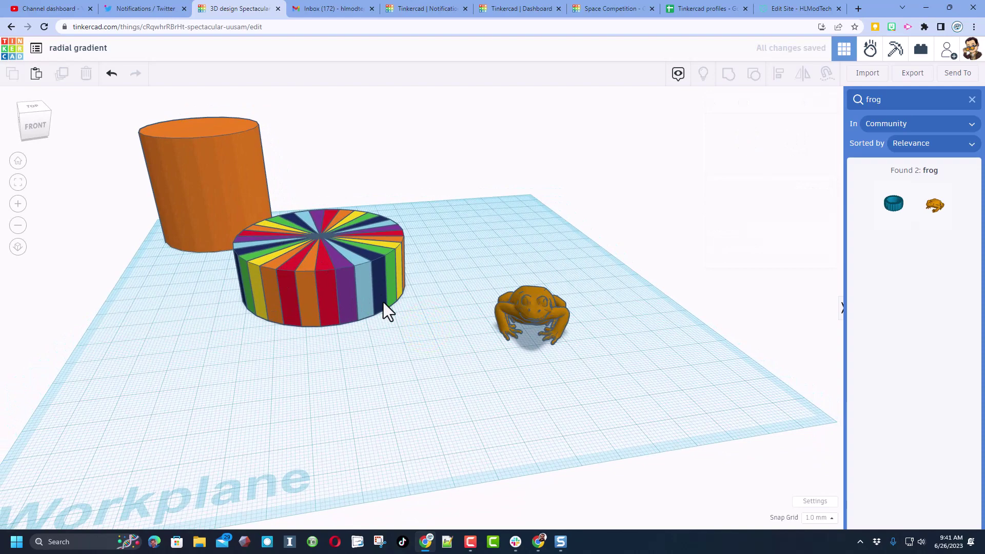
{"action": "right_click_drag", "start_coordinate": [383, 303], "coordinate": [452, 324]}
{"action": "left_click", "coordinate": [517, 319]}
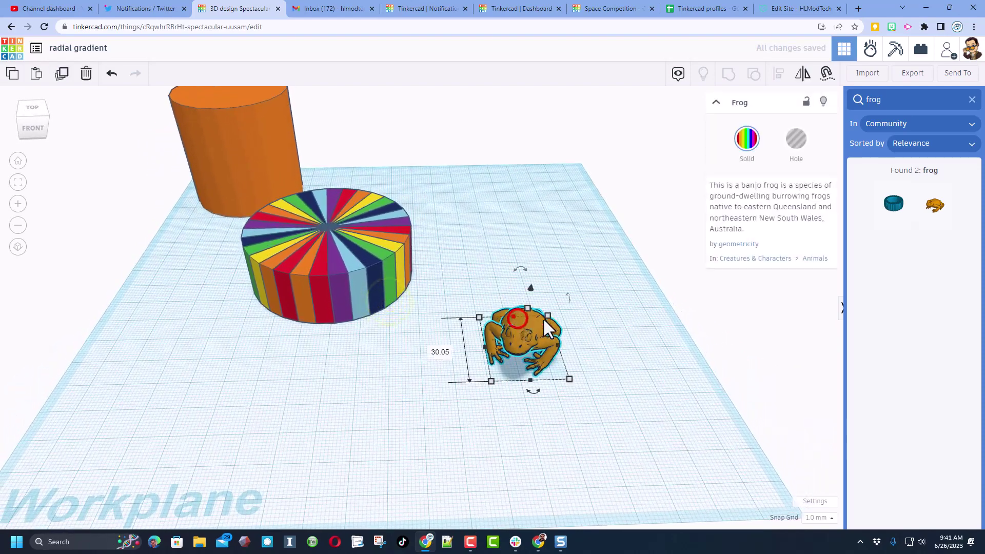
{"action": "left_click", "coordinate": [798, 139]}
{"action": "left_click", "coordinate": [548, 229]}
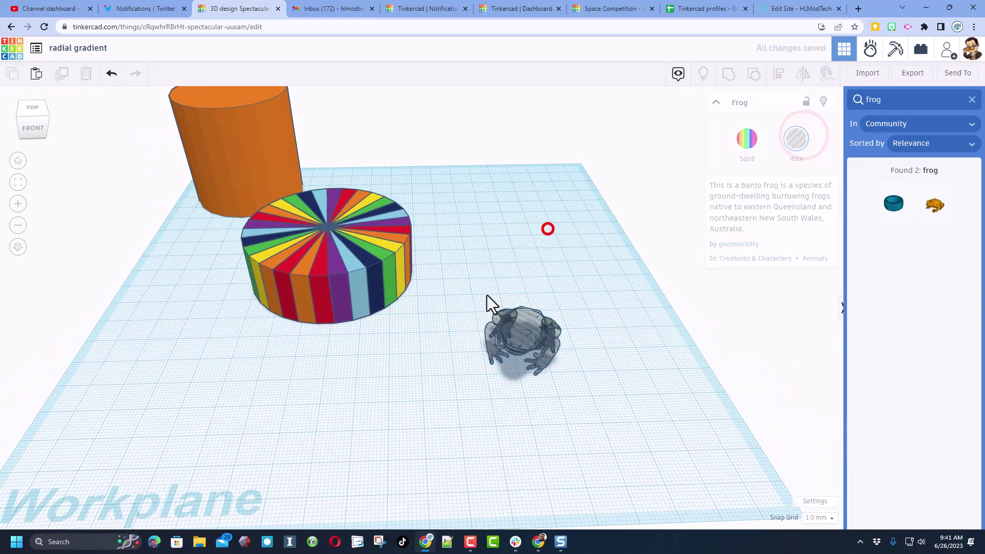
{"action": "right_click_drag", "start_coordinate": [509, 324], "coordinate": [508, 315]}
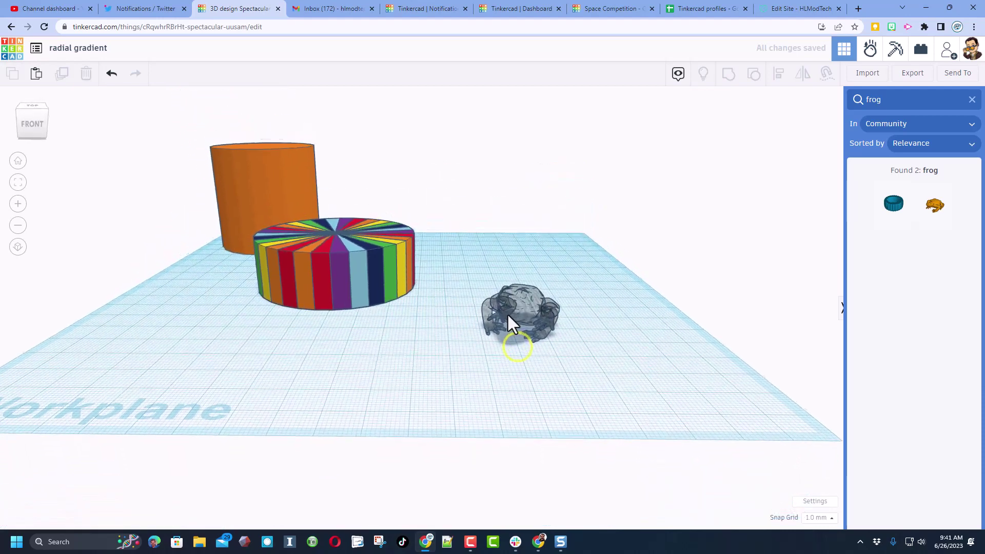
{"action": "left_click", "coordinate": [972, 100]}
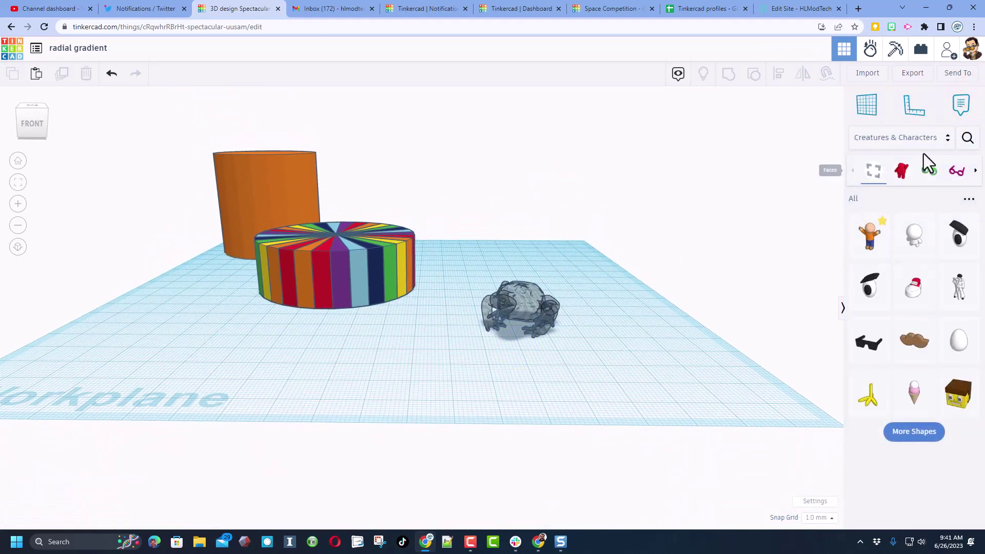
Step: Drop a red Box from Basic Shapes beside the frog hole
{"action": "left_click", "coordinate": [915, 134]}
{"action": "left_click", "coordinate": [884, 175]}
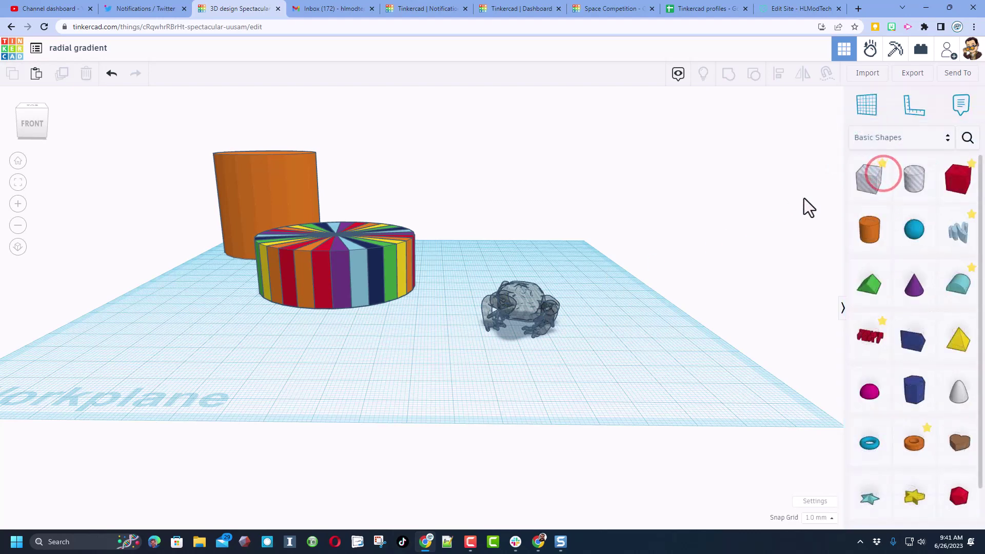
{"action": "left_click_drag", "start_coordinate": [947, 182], "coordinate": [491, 283], "text": "shift"}
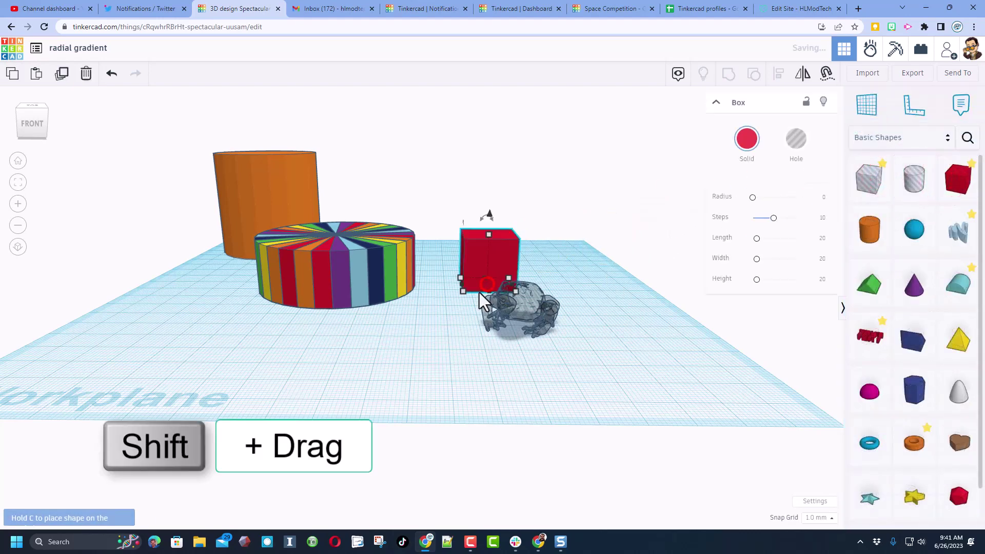
{"action": "right_click_drag", "start_coordinate": [479, 292], "coordinate": [487, 305]}
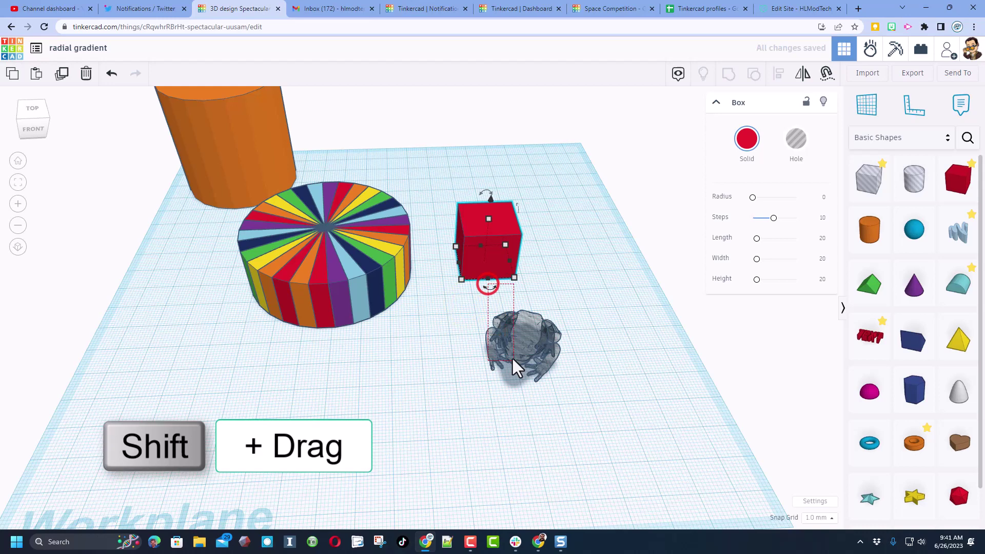
{"action": "left_click_drag", "start_coordinate": [515, 367], "coordinate": [515, 367]}
{"action": "left_click", "coordinate": [487, 274]}
Step: Lengthen the box over the frog and lower its height so it encloses the frog
{"action": "mouse_move", "coordinate": [488, 279]}
{"action": "left_mouse_down"}
{"action": "mouse_move", "coordinate": [513, 303]}
{"action": "mouse_move", "coordinate": [534, 374]}
{"action": "mouse_move", "coordinate": [584, 359]}
{"action": "left_mouse_up"}
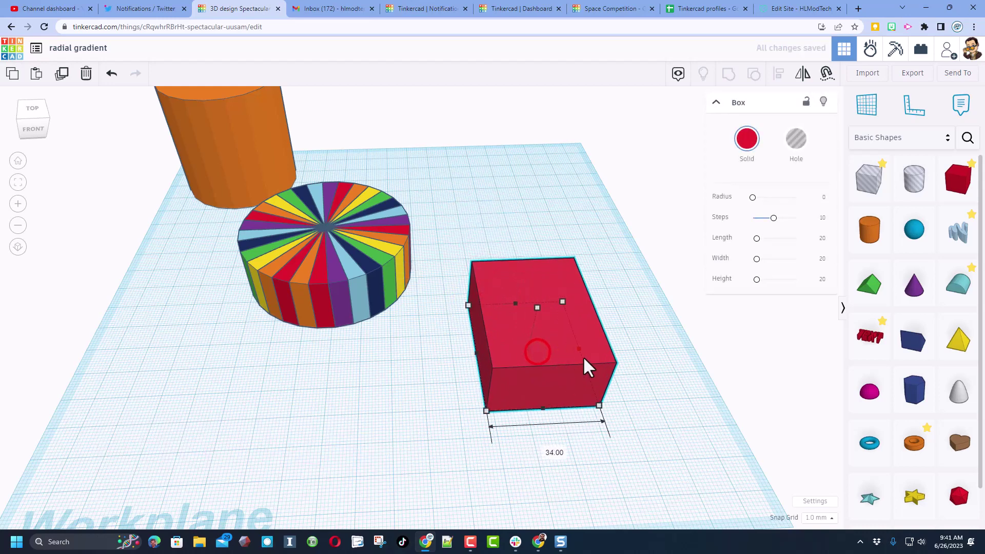
{"action": "right_click_drag", "start_coordinate": [662, 352], "coordinate": [468, 287]}
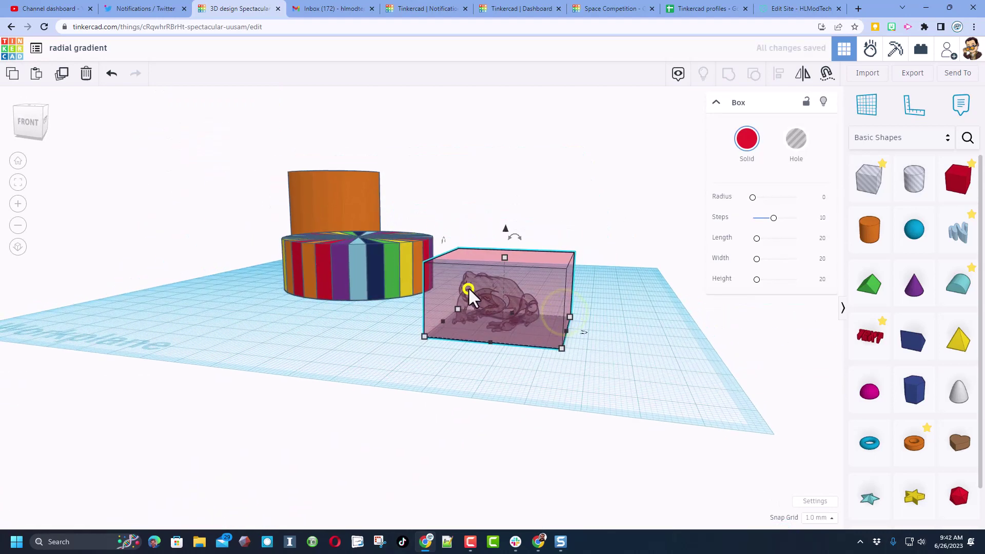
{"action": "left_click_drag", "start_coordinate": [505, 258], "coordinate": [504, 274]}
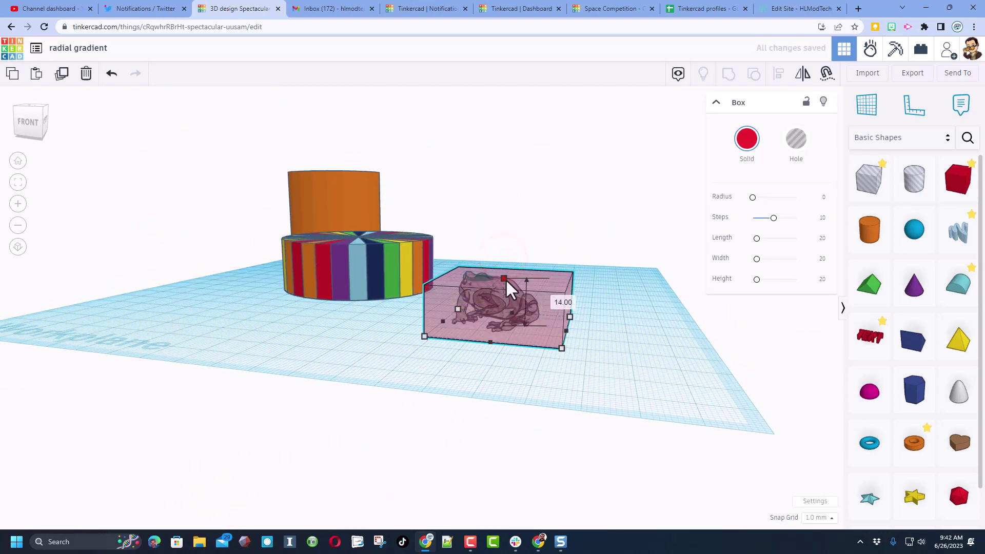
{"action": "left_click_drag", "start_coordinate": [503, 274], "coordinate": [501, 266]}
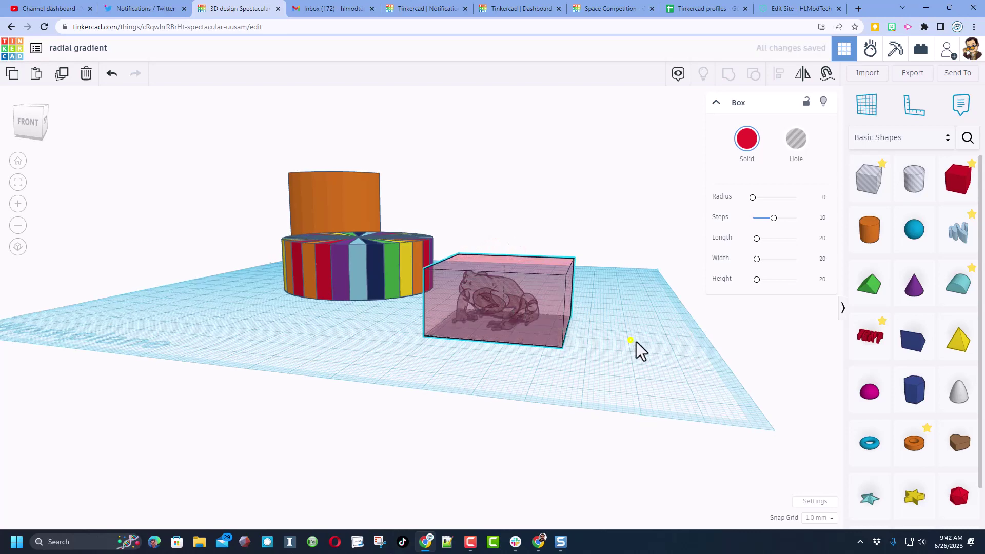
{"action": "right_click_drag", "start_coordinate": [636, 342], "coordinate": [652, 348]}
{"action": "left_click_drag", "start_coordinate": [653, 276], "coordinate": [463, 393]}
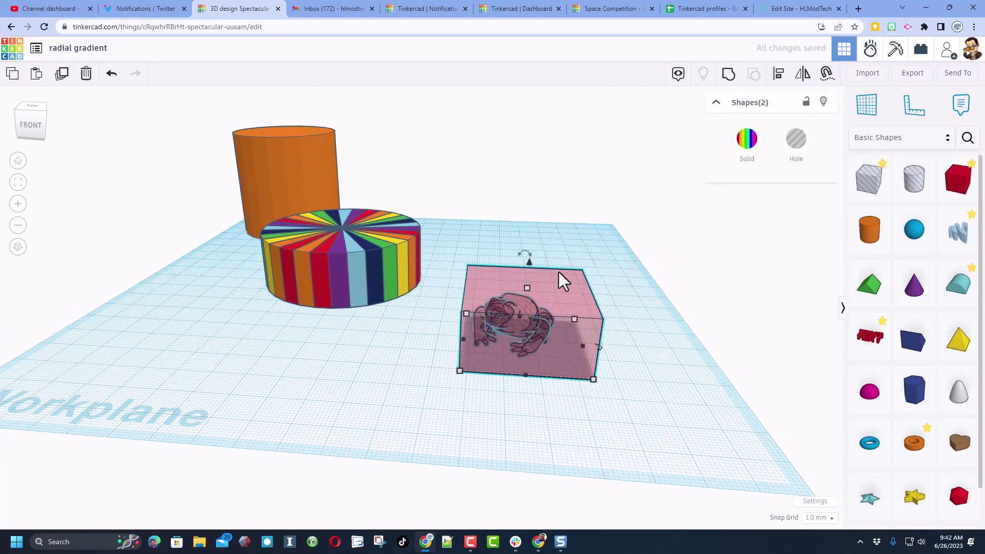
Step: Centre the frog within the red box front-to-back and side-to-side
{"action": "left_click", "coordinate": [779, 77]}
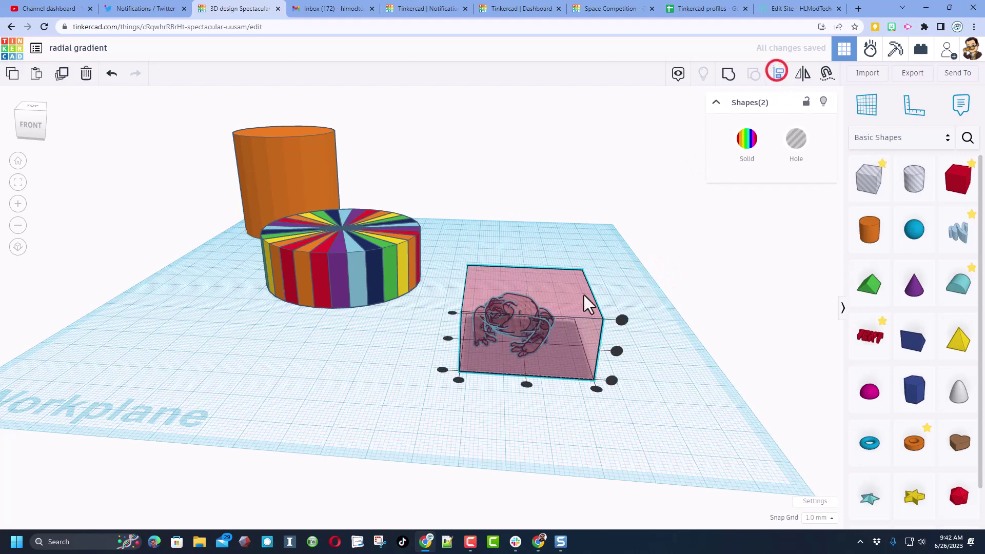
{"action": "left_click", "coordinate": [526, 384]}
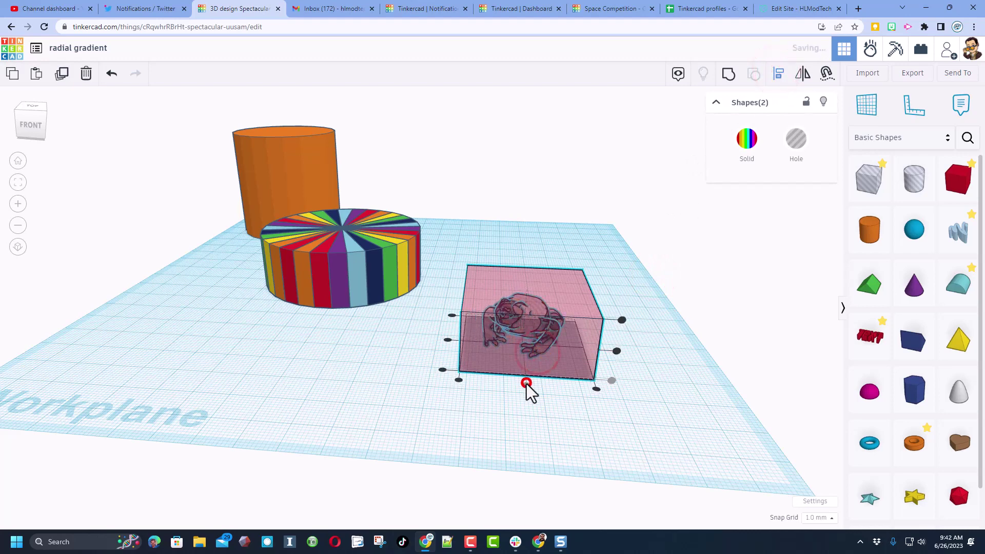
{"action": "left_click", "coordinate": [20, 115]}
{"action": "key", "text": "t"}
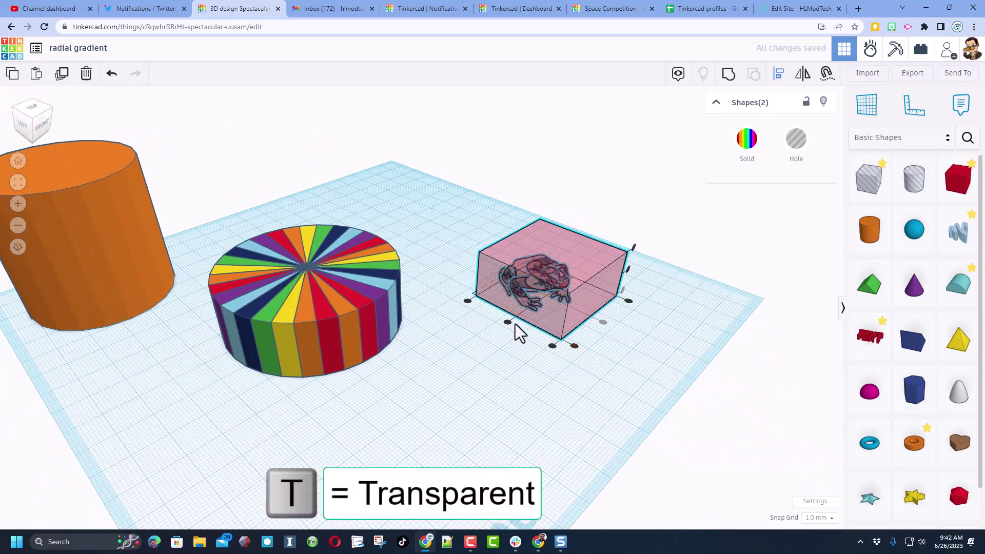
{"action": "left_click", "coordinate": [509, 324]}
{"action": "mouse_move", "coordinate": [655, 330]}
{"action": "right_mouse_down"}
{"action": "mouse_move", "coordinate": [636, 291]}
{"action": "mouse_move", "coordinate": [511, 260]}
{"action": "right_mouse_up"}
{"action": "left_click", "coordinate": [637, 292]}
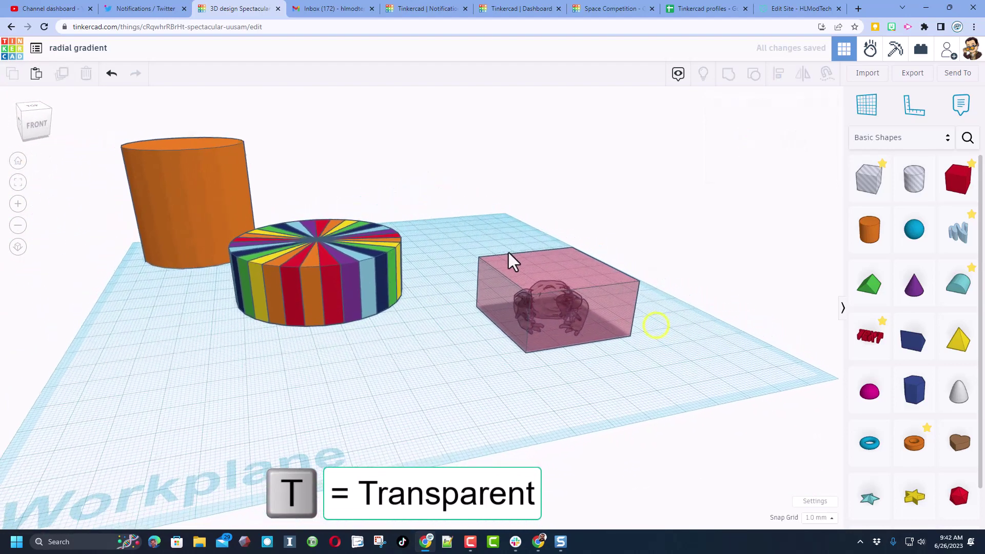
{"action": "mouse_move", "coordinate": [471, 204]}
{"action": "left_mouse_down"}
{"action": "mouse_move", "coordinate": [563, 355]}
{"action": "mouse_move", "coordinate": [590, 364]}
{"action": "left_mouse_up"}
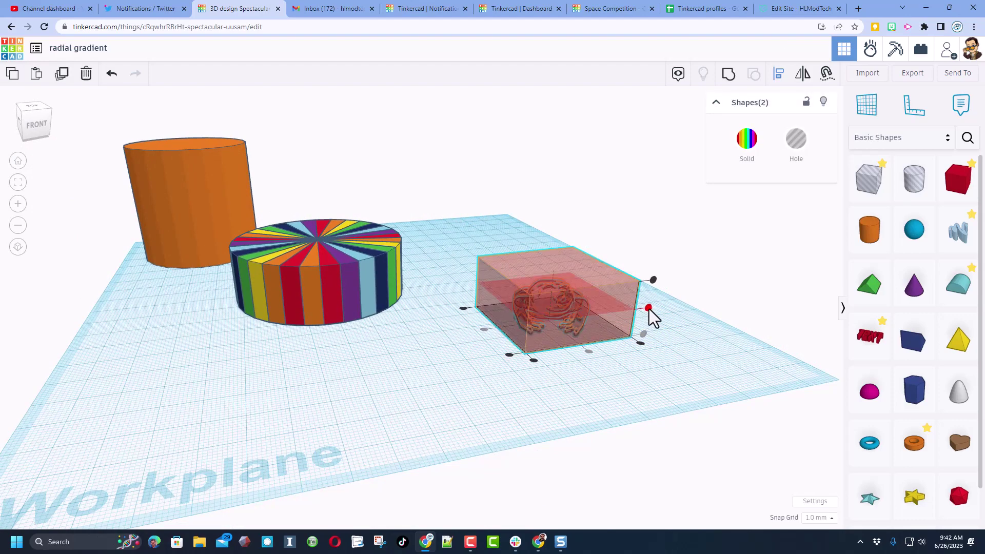
{"action": "left_click", "coordinate": [649, 308]}
{"action": "mouse_move", "coordinate": [653, 378]}
{"action": "right_mouse_down"}
{"action": "mouse_move", "coordinate": [561, 376]}
{"action": "mouse_move", "coordinate": [570, 381]}
{"action": "right_mouse_up"}
Step: Group the red box and frog into one shape, shown see-through
{"action": "key", "text": "l"}
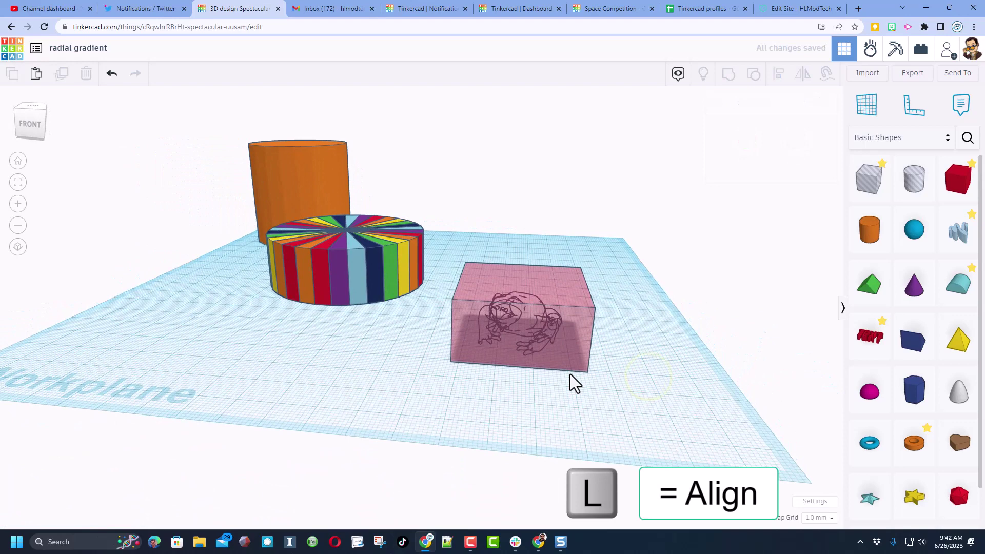
{"action": "left_click", "coordinate": [566, 280]}
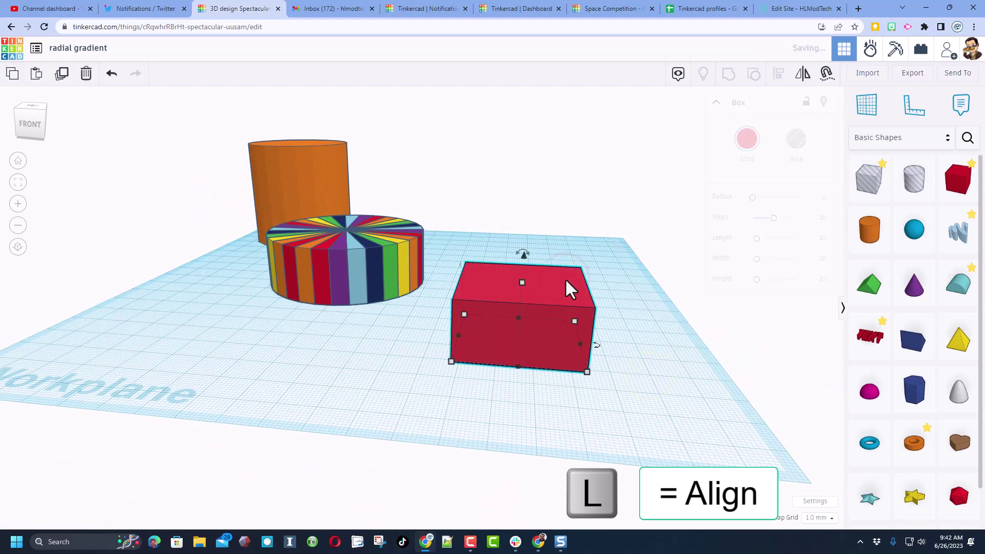
{"action": "mouse_move", "coordinate": [633, 251]}
{"action": "left_mouse_down"}
{"action": "mouse_move", "coordinate": [492, 360]}
{"action": "mouse_move", "coordinate": [500, 347]}
{"action": "left_mouse_up"}
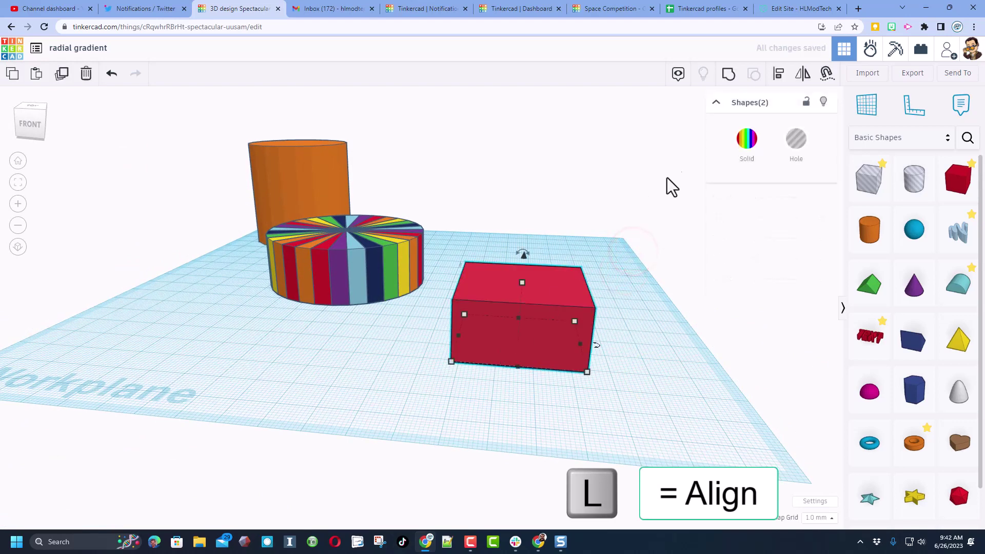
{"action": "left_click", "coordinate": [729, 76]}
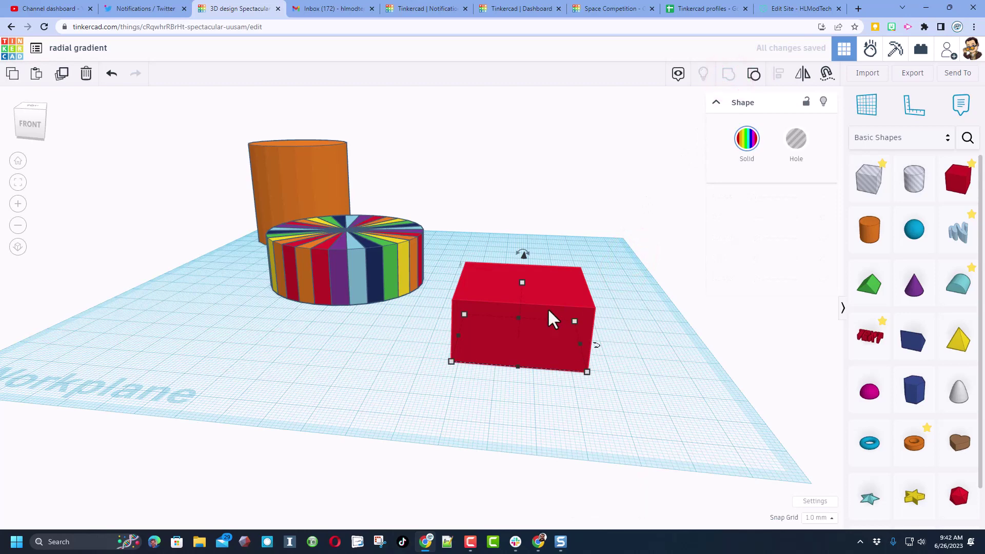
{"action": "mouse_move", "coordinate": [519, 338]}
{"action": "right_mouse_down"}
{"action": "mouse_move", "coordinate": [533, 372]}
{"action": "mouse_move", "coordinate": [507, 375]}
{"action": "right_mouse_up"}
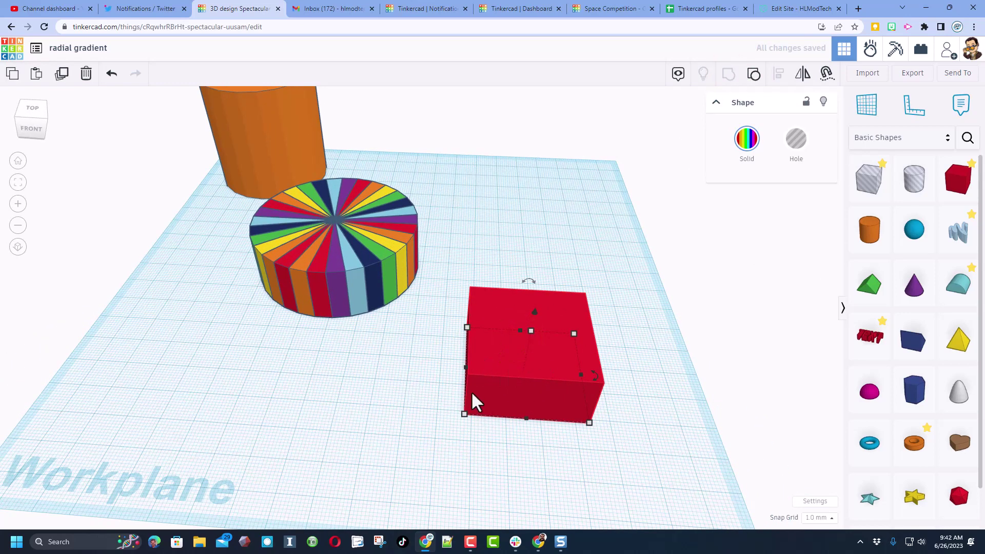
{"action": "right_click_drag", "start_coordinate": [466, 408], "coordinate": [532, 336]}
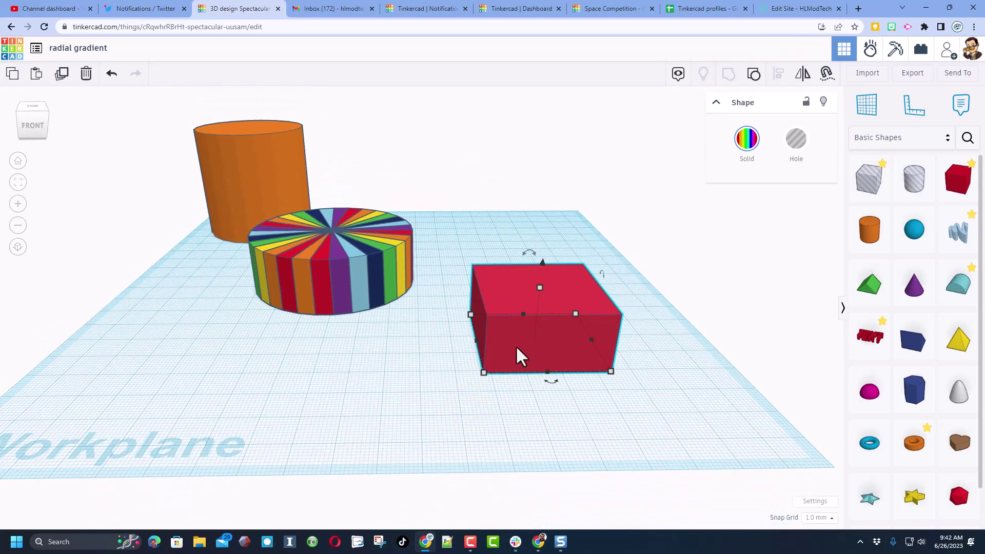
{"action": "key", "text": "l"}
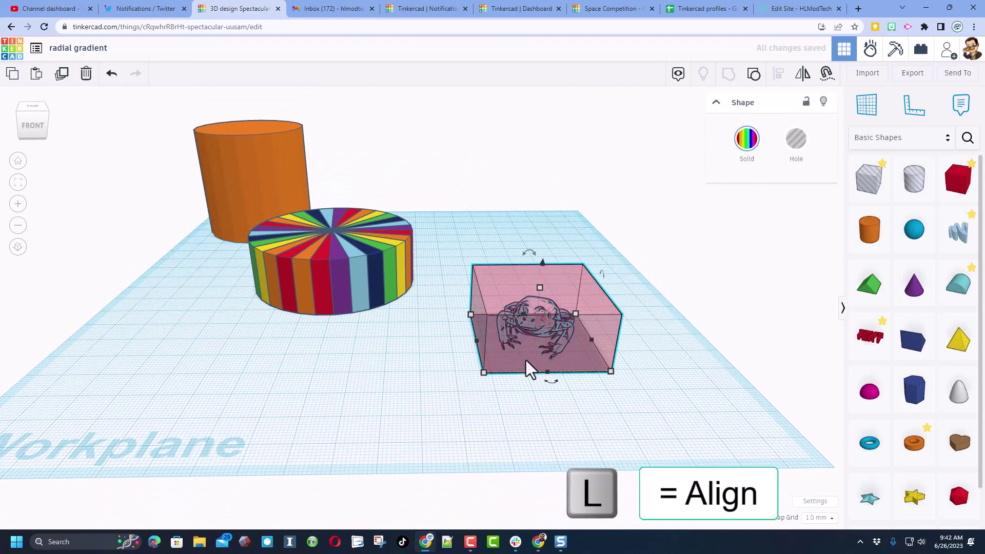
{"action": "mouse_move", "coordinate": [528, 371]}
{"action": "right_mouse_down"}
{"action": "mouse_move", "coordinate": [482, 345]}
{"action": "mouse_move", "coordinate": [502, 345]}
{"action": "mouse_move", "coordinate": [524, 310]}
{"action": "right_mouse_up"}
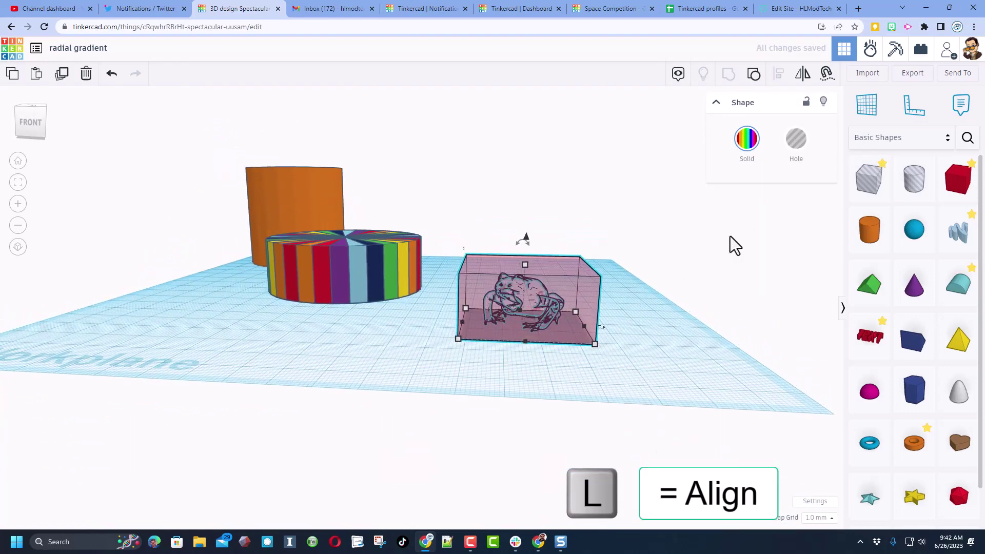
Step: Make the frog box a hole, move the rainbow cylinder onto it, and group them
{"action": "left_click", "coordinate": [796, 149]}
{"action": "key", "text": "t"}
{"action": "right_click_drag", "start_coordinate": [600, 326], "coordinate": [614, 354]}
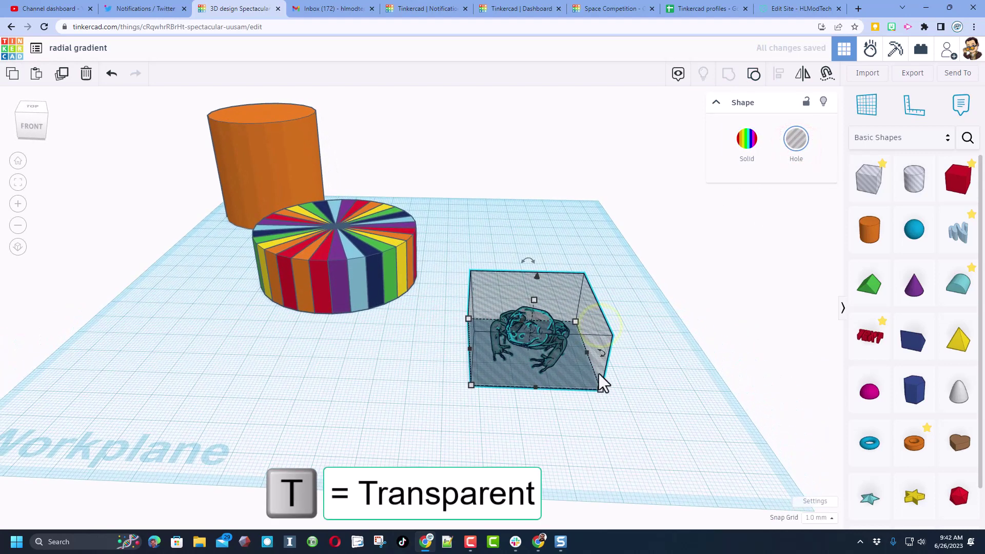
{"action": "right_click_drag", "start_coordinate": [519, 317], "coordinate": [405, 311]}
{"action": "left_click", "coordinate": [405, 312]}
{"action": "left_click", "coordinate": [429, 427]}
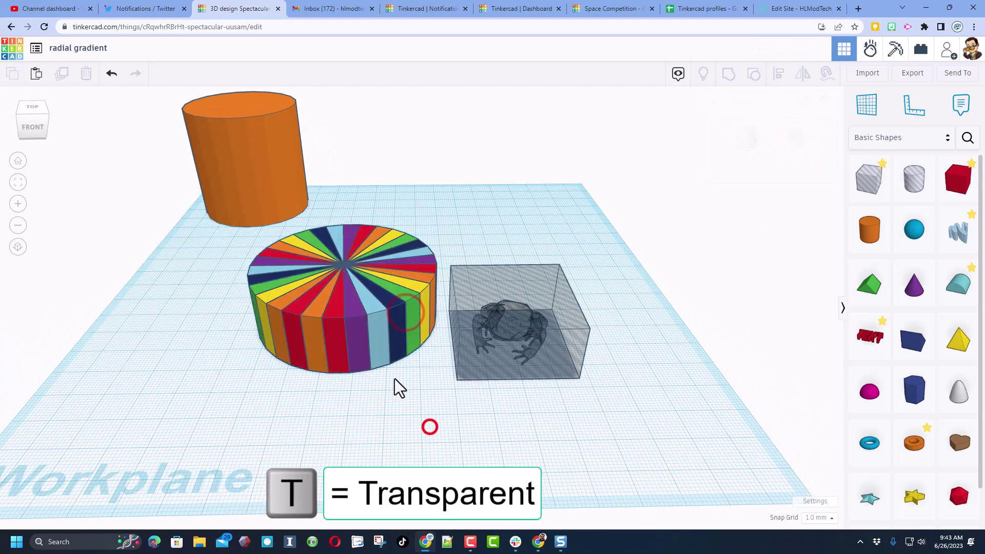
{"action": "mouse_move", "coordinate": [374, 325]}
{"action": "left_mouse_down"}
{"action": "mouse_move", "coordinate": [571, 344]}
{"action": "mouse_move", "coordinate": [562, 339]}
{"action": "left_mouse_up"}
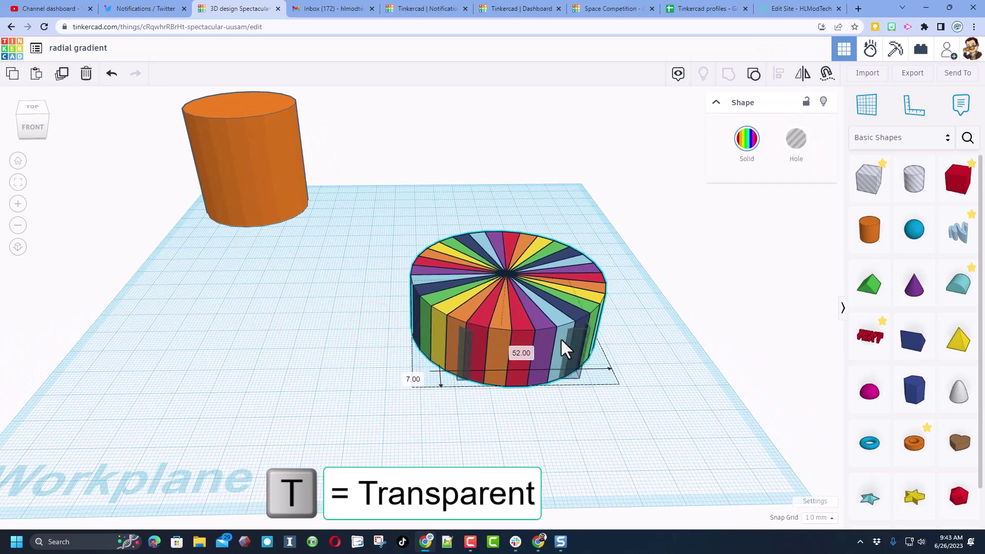
{"action": "key", "text": "ctrl+g"}
Step: Raise the grouped rainbow cylinder's height from 16 to 17
{"action": "left_click", "coordinate": [513, 282]}
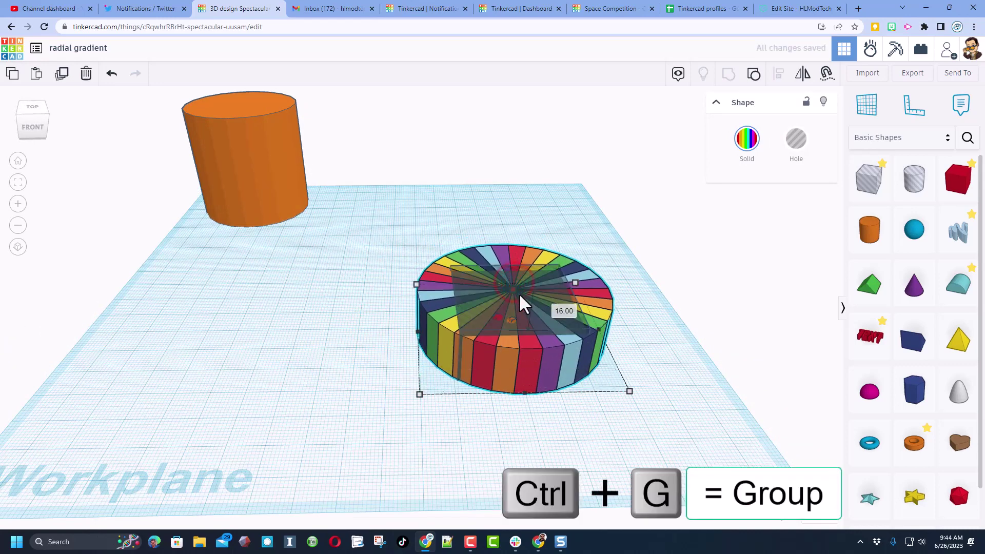
{"action": "mouse_move", "coordinate": [565, 421]}
{"action": "right_mouse_down"}
{"action": "mouse_move", "coordinate": [555, 389]}
{"action": "mouse_move", "coordinate": [513, 403]}
{"action": "mouse_move", "coordinate": [479, 269]}
{"action": "right_mouse_up"}
{"action": "left_click", "coordinate": [508, 299]}
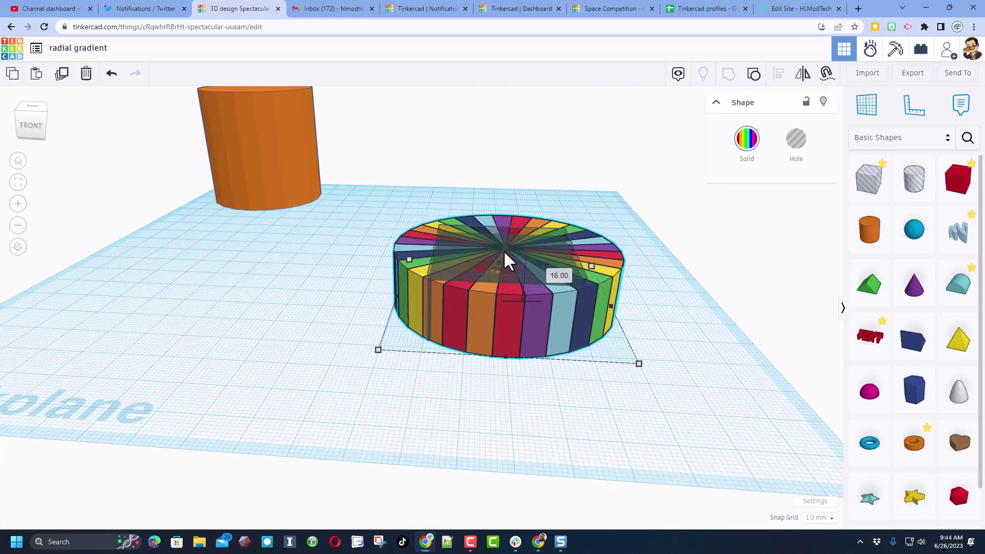
{"action": "left_click_drag", "start_coordinate": [503, 251], "coordinate": [504, 246]}
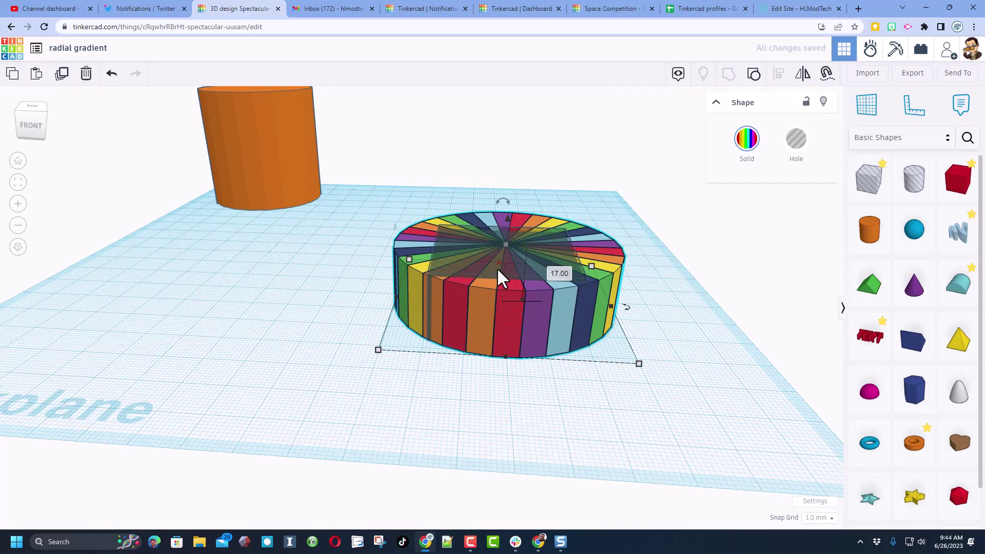
{"action": "right_click_drag", "start_coordinate": [521, 348], "coordinate": [534, 413]}
Step: Add a red box on top of the rainbow cylinder and stretch it toward the front
{"action": "left_click", "coordinate": [546, 380]}
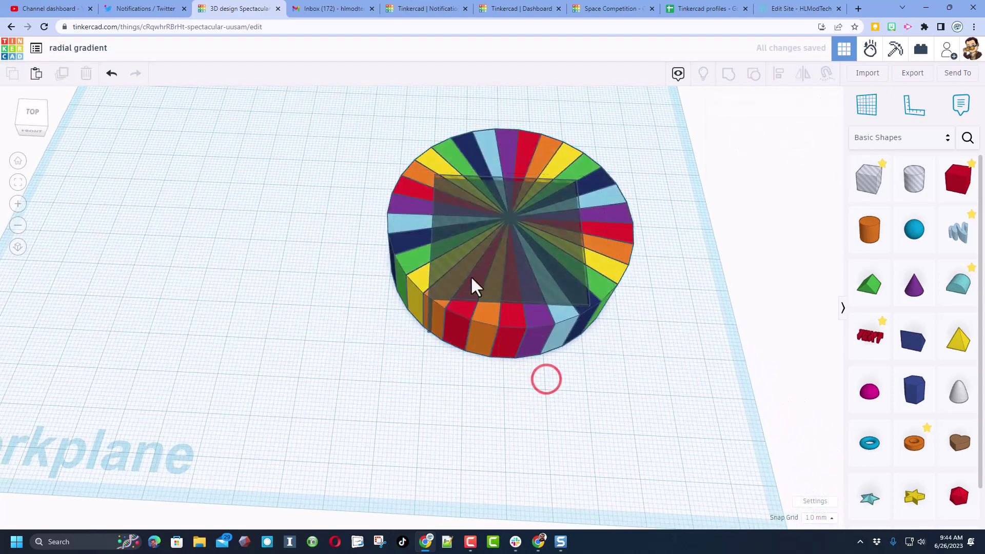
{"action": "right_click_drag", "start_coordinate": [493, 378], "coordinate": [490, 255]}
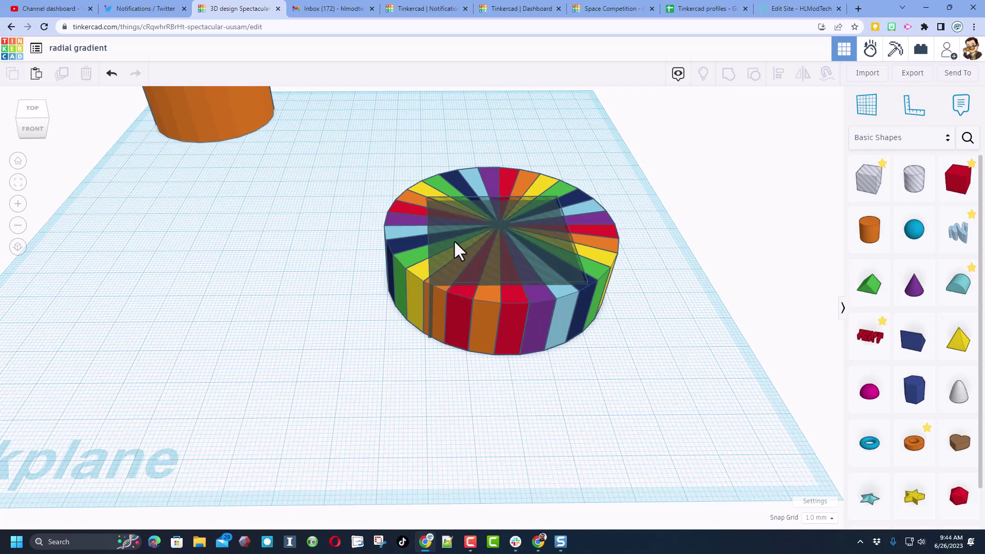
{"action": "left_click", "coordinate": [459, 250]}
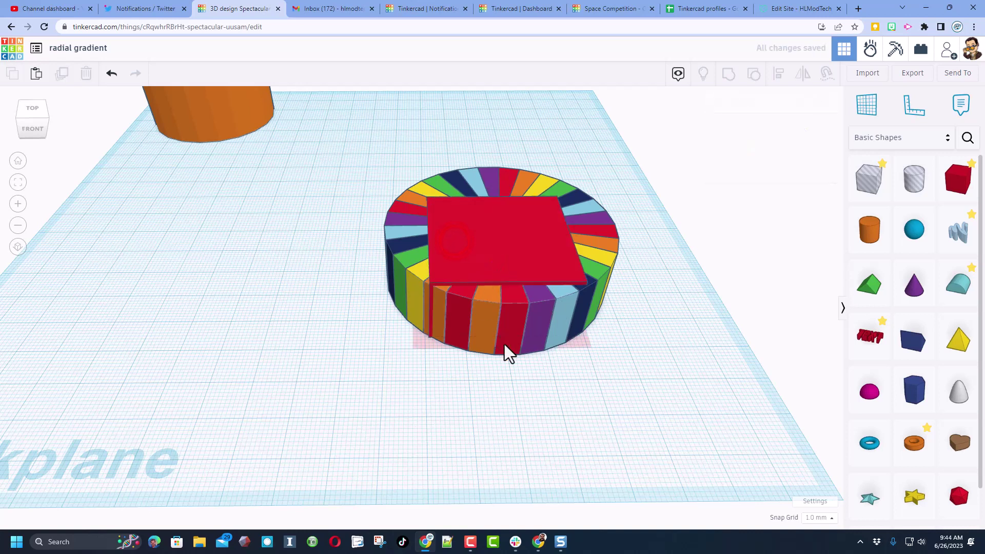
{"action": "left_click", "coordinate": [512, 284]}
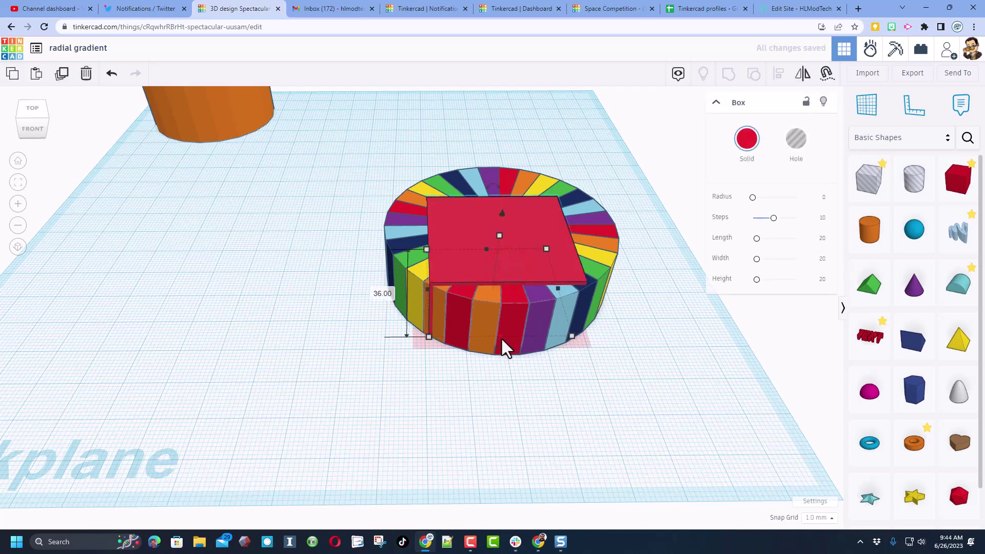
{"action": "left_click_drag", "start_coordinate": [505, 349], "coordinate": [521, 398]}
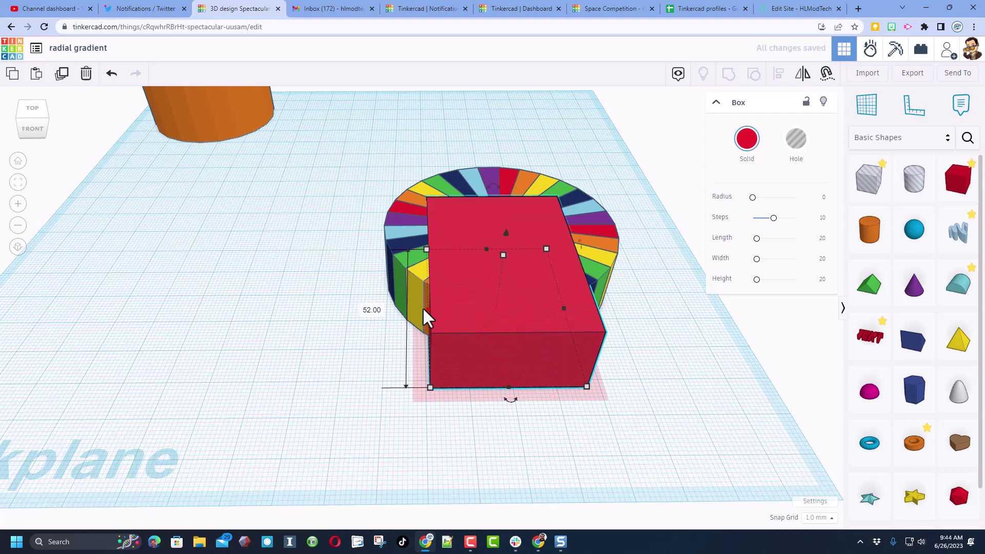
Step: Widen the box to 77 mm and stretch it to 73 so it covers the cylinder
{"action": "left_click_drag", "start_coordinate": [427, 310], "coordinate": [357, 308]}
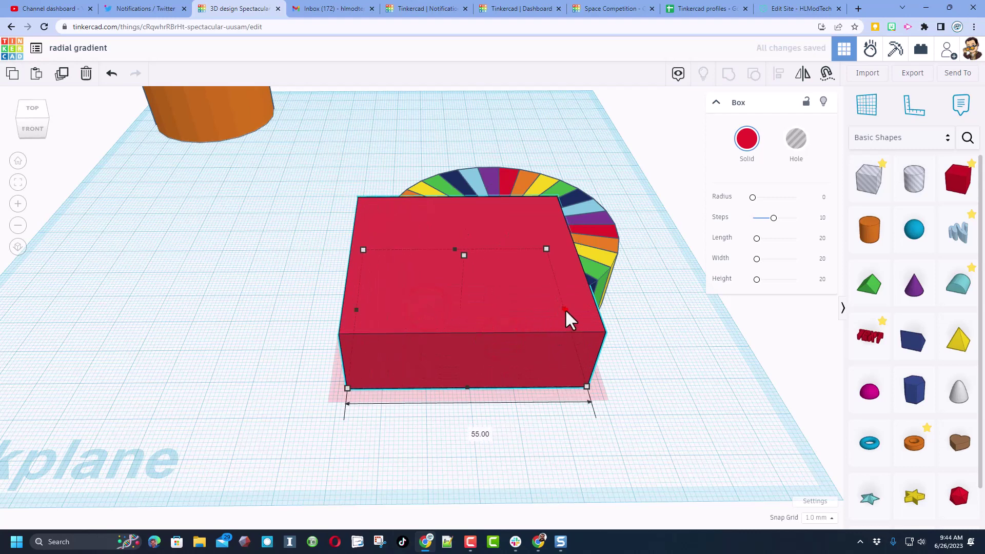
{"action": "left_click_drag", "start_coordinate": [565, 310], "coordinate": [648, 308]}
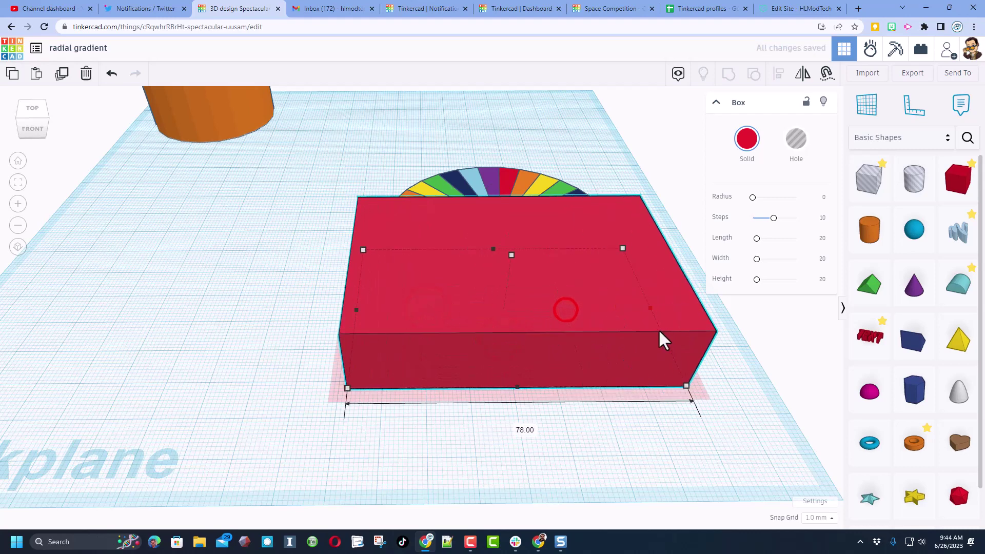
{"action": "left_click", "coordinate": [28, 109]}
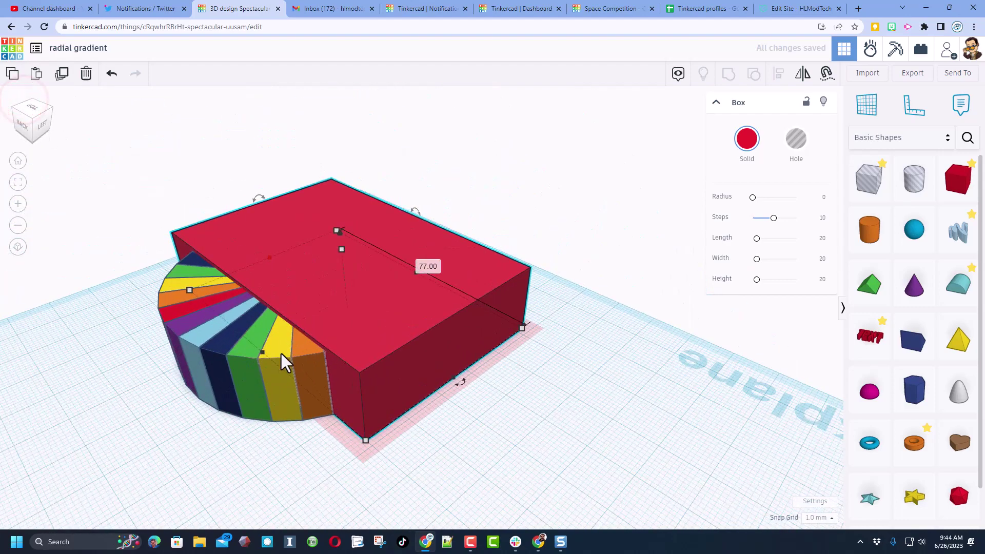
{"action": "left_click_drag", "start_coordinate": [266, 353], "coordinate": [187, 405]}
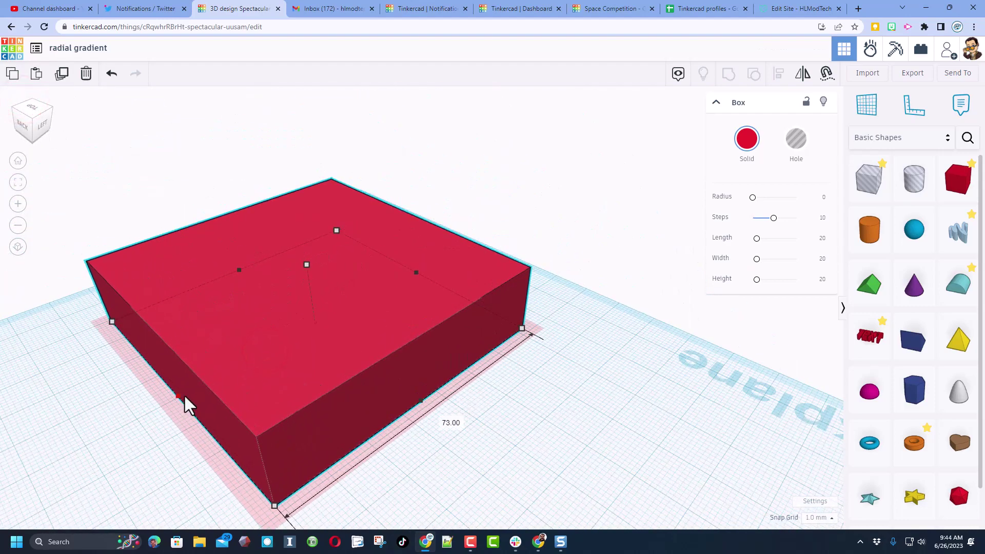
{"action": "left_click", "coordinate": [115, 409]}
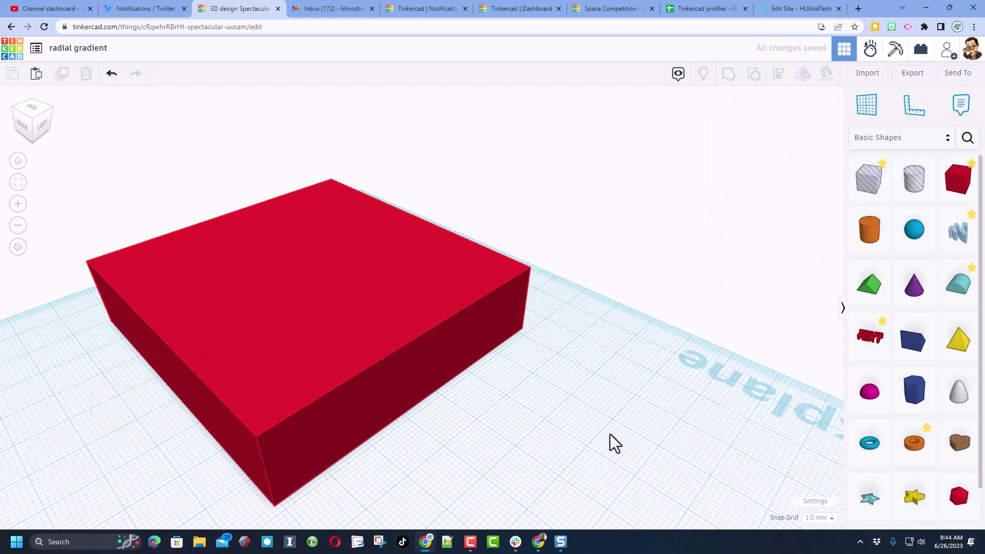
{"action": "right_click_drag", "start_coordinate": [615, 442], "coordinate": [478, 404]}
Step: Centre the rainbow cylinder in the hole box on both axes and group the two shapes
{"action": "mouse_move", "coordinate": [425, 364]}
{"action": "right_mouse_down"}
{"action": "mouse_move", "coordinate": [449, 386]}
{"action": "mouse_move", "coordinate": [523, 265]}
{"action": "right_mouse_up"}
{"action": "left_click_drag", "start_coordinate": [548, 214], "coordinate": [272, 333]}
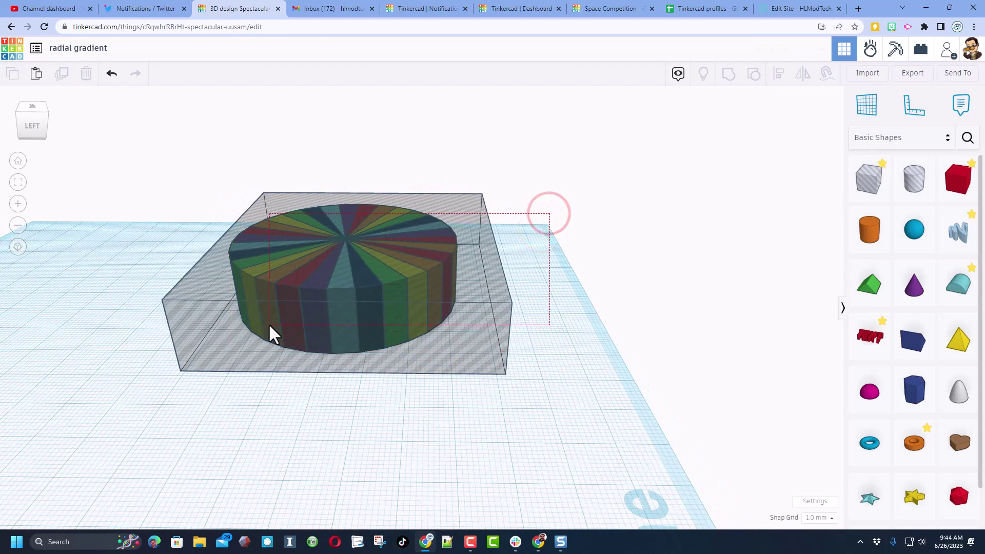
{"action": "left_click", "coordinate": [780, 75]}
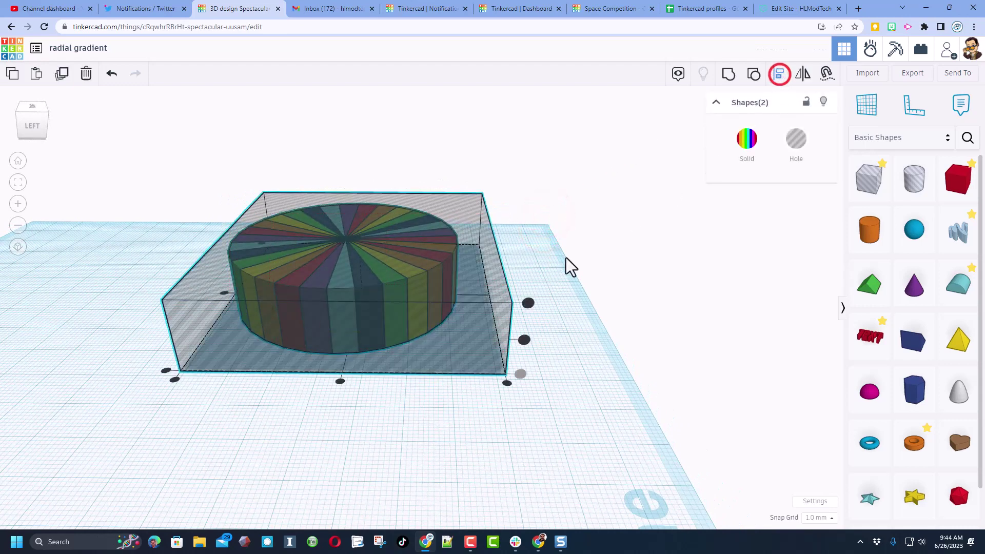
{"action": "left_click", "coordinate": [341, 383]}
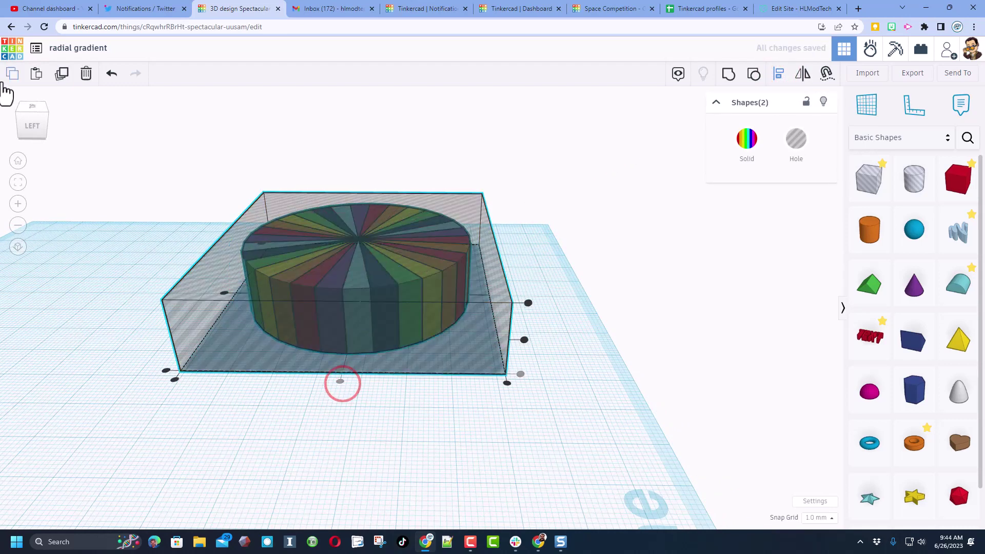
{"action": "left_click", "coordinate": [20, 112]}
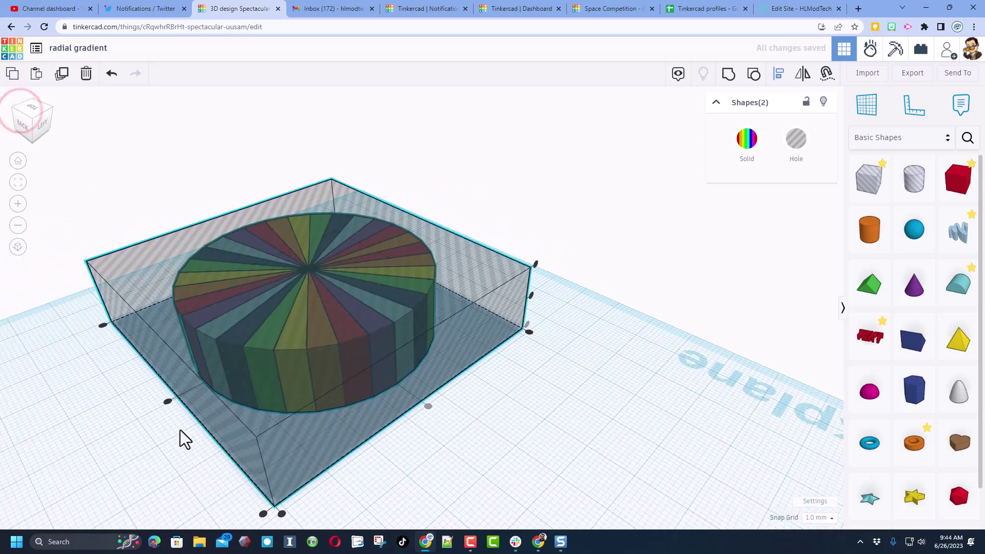
{"action": "left_click", "coordinate": [168, 401]}
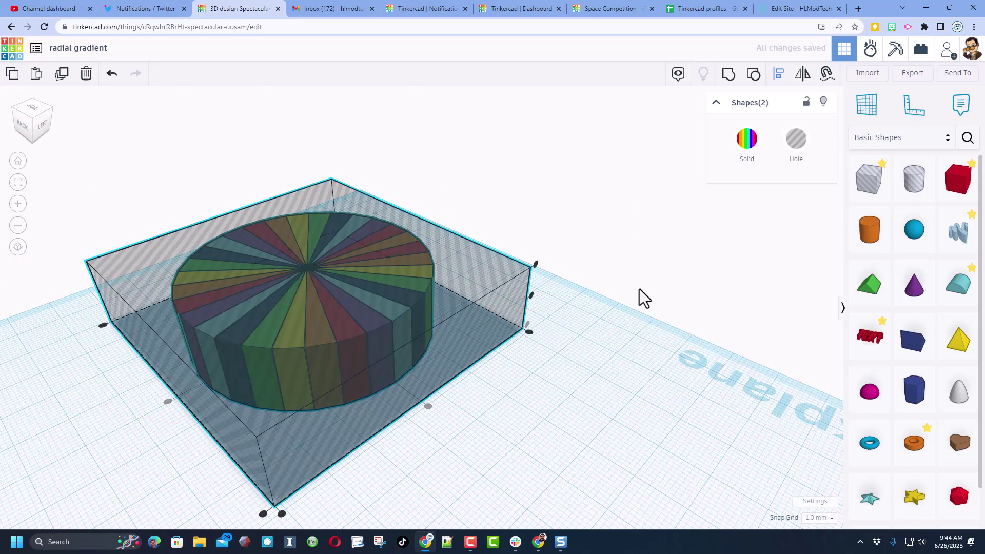
{"action": "right_click_drag", "start_coordinate": [650, 317], "coordinate": [719, 128]}
{"action": "left_click", "coordinate": [732, 76]}
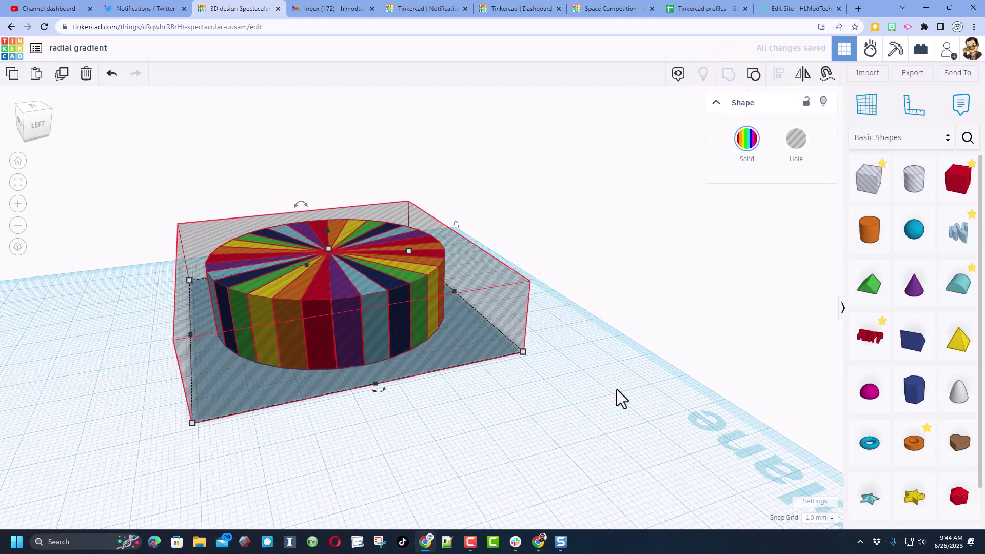
Step: Orbit around the rainbow frog to inspect it from several sides
{"action": "key", "text": "l"}
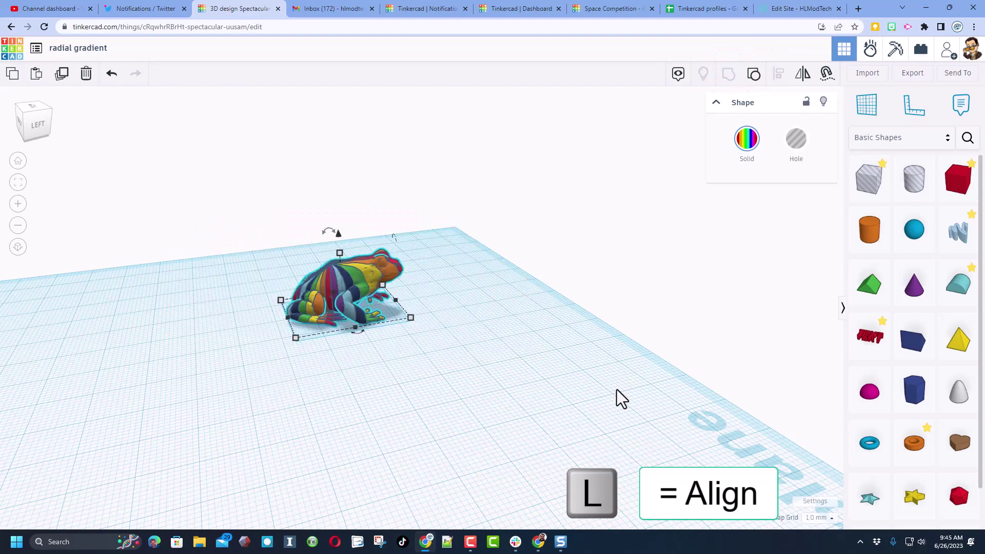
{"action": "mouse_move", "coordinate": [653, 451]}
{"action": "right_mouse_down"}
{"action": "mouse_move", "coordinate": [406, 445]}
{"action": "mouse_move", "coordinate": [242, 410]}
{"action": "mouse_move", "coordinate": [249, 443]}
{"action": "mouse_move", "coordinate": [289, 481]}
{"action": "mouse_move", "coordinate": [440, 477]}
{"action": "mouse_move", "coordinate": [590, 312]}
{"action": "mouse_move", "coordinate": [440, 330]}
{"action": "mouse_move", "coordinate": [389, 259]}
{"action": "mouse_move", "coordinate": [444, 292]}
{"action": "mouse_move", "coordinate": [323, 244]}
{"action": "mouse_move", "coordinate": [474, 313]}
{"action": "right_mouse_up"}
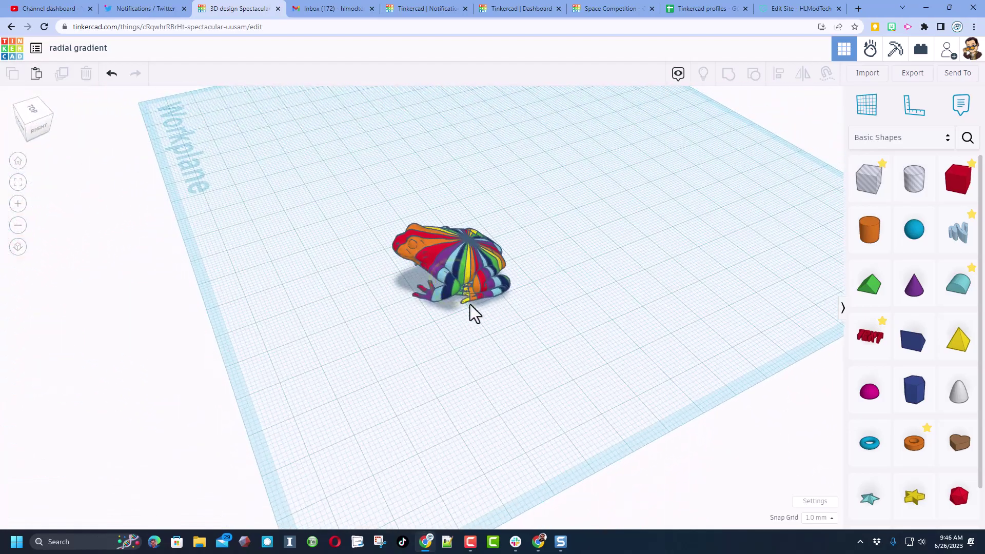
{"action": "mouse_move", "coordinate": [635, 343]}
{"action": "right_mouse_down"}
{"action": "mouse_move", "coordinate": [457, 308]}
{"action": "mouse_move", "coordinate": [468, 323]}
{"action": "mouse_move", "coordinate": [600, 369]}
{"action": "mouse_move", "coordinate": [374, 341]}
{"action": "mouse_move", "coordinate": [552, 321]}
{"action": "mouse_move", "coordinate": [440, 352]}
{"action": "mouse_move", "coordinate": [532, 288]}
{"action": "mouse_move", "coordinate": [530, 275]}
{"action": "mouse_move", "coordinate": [518, 302]}
{"action": "right_mouse_up"}
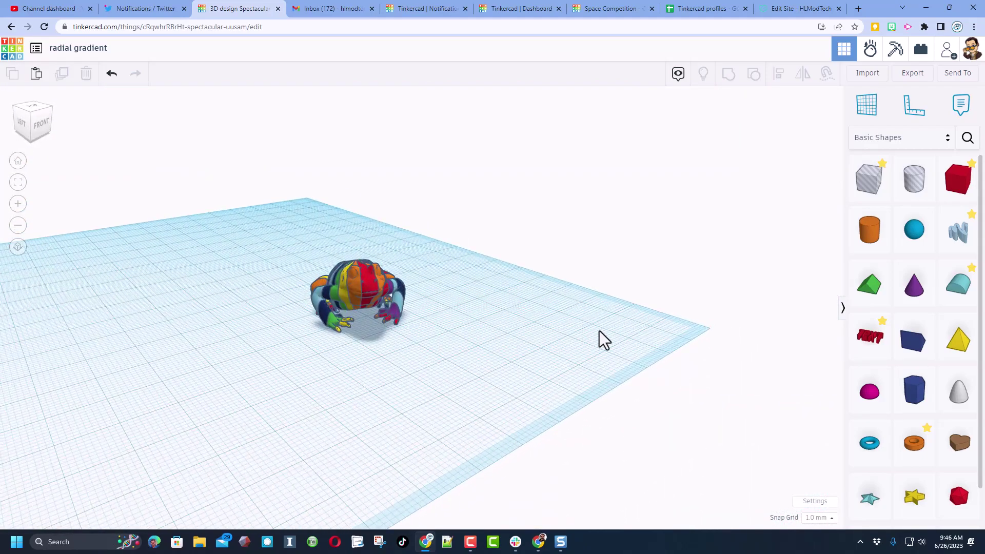
Step: Set the workspace background to a custom light green colour, hiding the grid
{"action": "mouse_move", "coordinate": [603, 339]}
{"action": "right_mouse_down"}
{"action": "mouse_move", "coordinate": [682, 352]}
{"action": "mouse_move", "coordinate": [799, 476]}
{"action": "right_mouse_up"}
{"action": "left_click", "coordinate": [816, 502]}
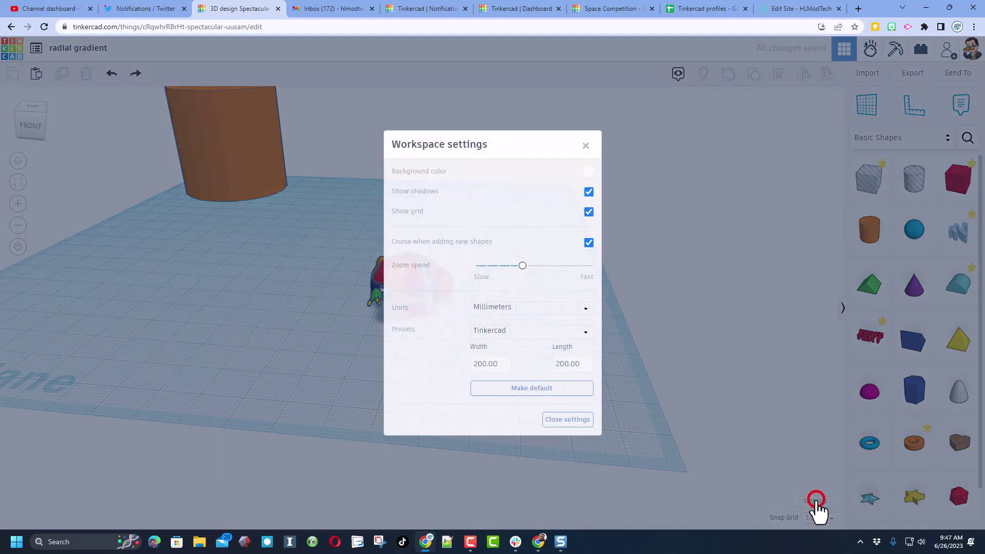
{"action": "left_click", "coordinate": [585, 171]}
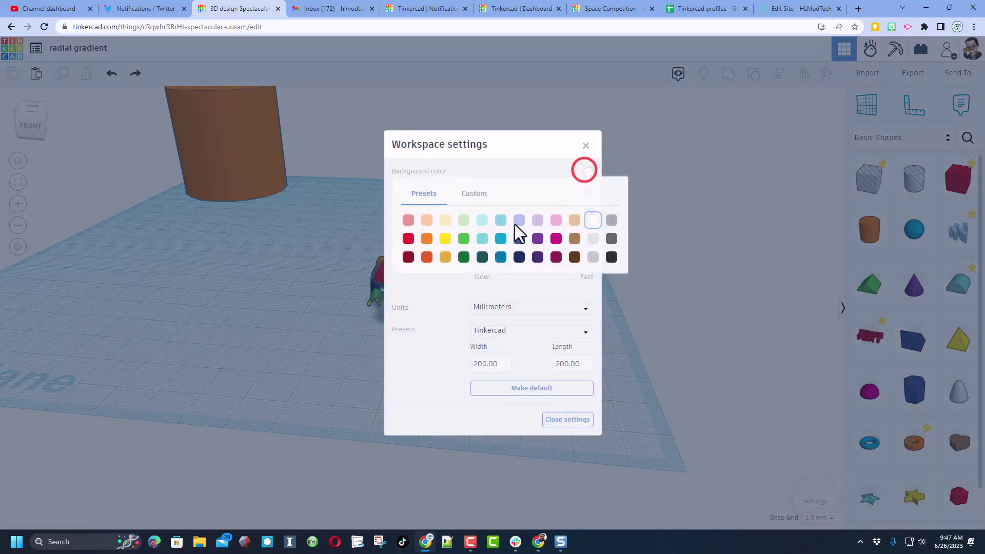
{"action": "left_click", "coordinate": [482, 195]}
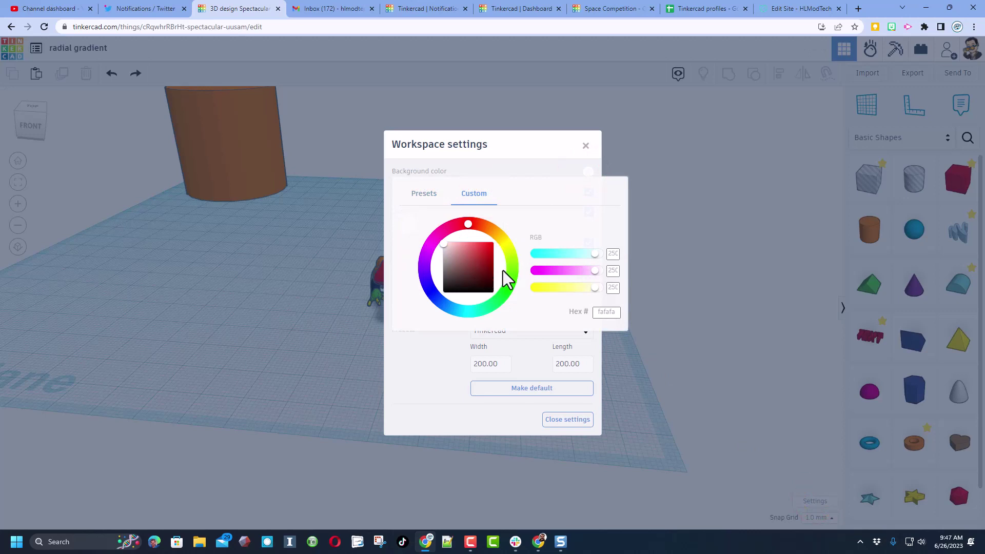
{"action": "left_click", "coordinate": [507, 294]}
{"action": "left_click", "coordinate": [470, 250]}
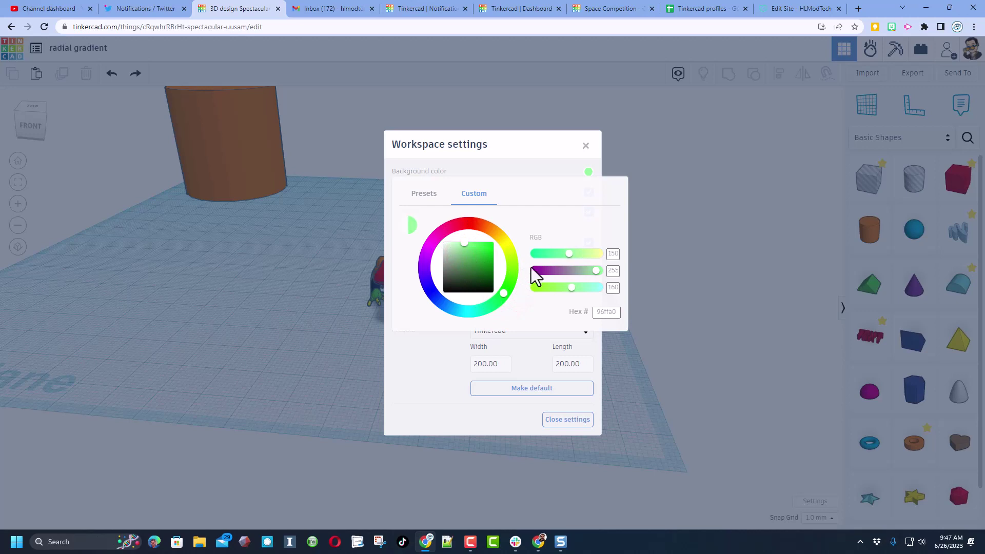
{"action": "left_click", "coordinate": [519, 151]}
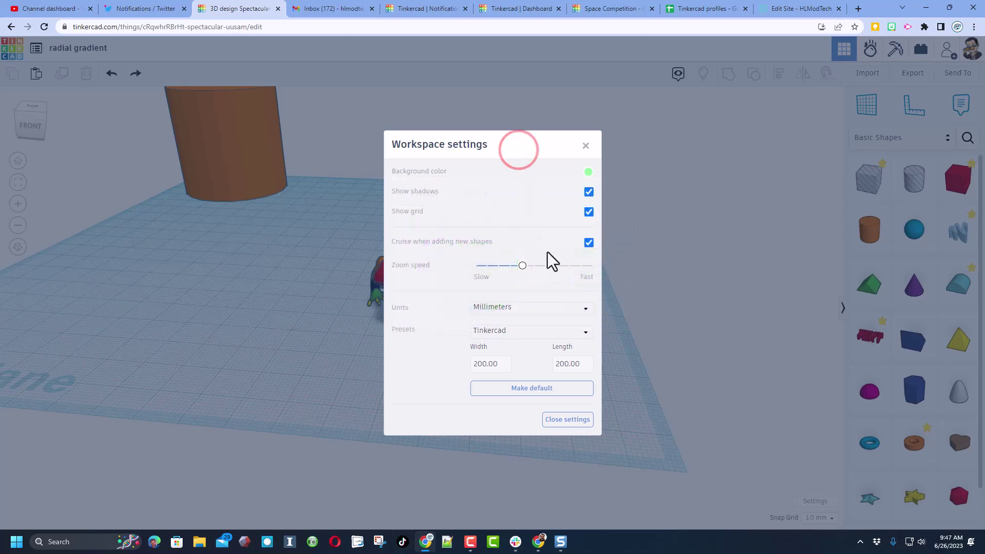
{"action": "left_click", "coordinate": [663, 245]}
{"action": "mouse_move", "coordinate": [678, 305]}
{"action": "right_mouse_down"}
{"action": "mouse_move", "coordinate": [636, 311]}
{"action": "mouse_move", "coordinate": [591, 294]}
{"action": "right_mouse_up"}
Step: Delete the orange cylinder and return to the Tinkercad designs dashboard
{"action": "left_click", "coordinate": [279, 164]}
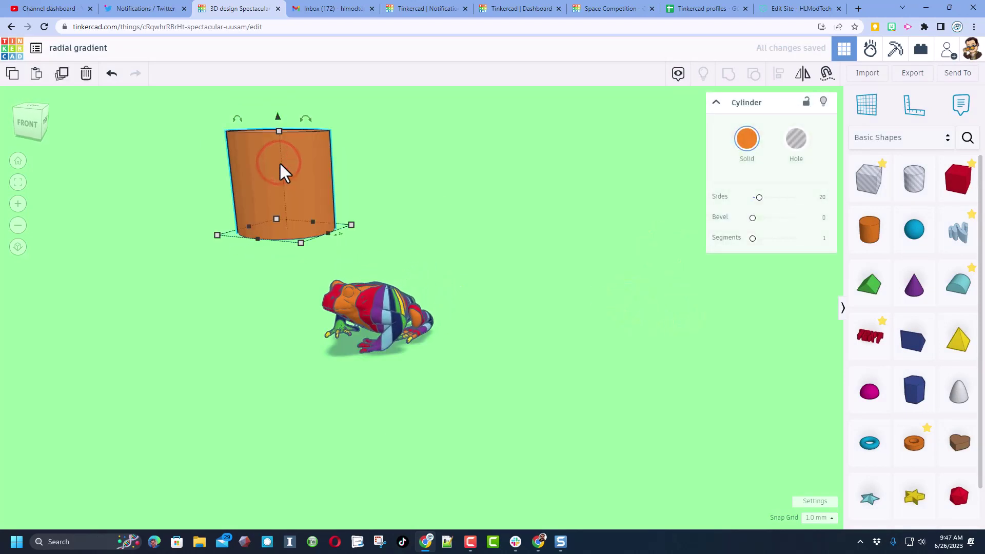
{"action": "key", "text": "Delete"}
{"action": "mouse_move", "coordinate": [275, 222]}
{"action": "right_mouse_down"}
{"action": "mouse_move", "coordinate": [346, 271]}
{"action": "mouse_move", "coordinate": [336, 238]}
{"action": "mouse_move", "coordinate": [293, 220]}
{"action": "mouse_move", "coordinate": [282, 226]}
{"action": "mouse_move", "coordinate": [286, 205]}
{"action": "mouse_move", "coordinate": [57, 70]}
{"action": "right_mouse_up"}
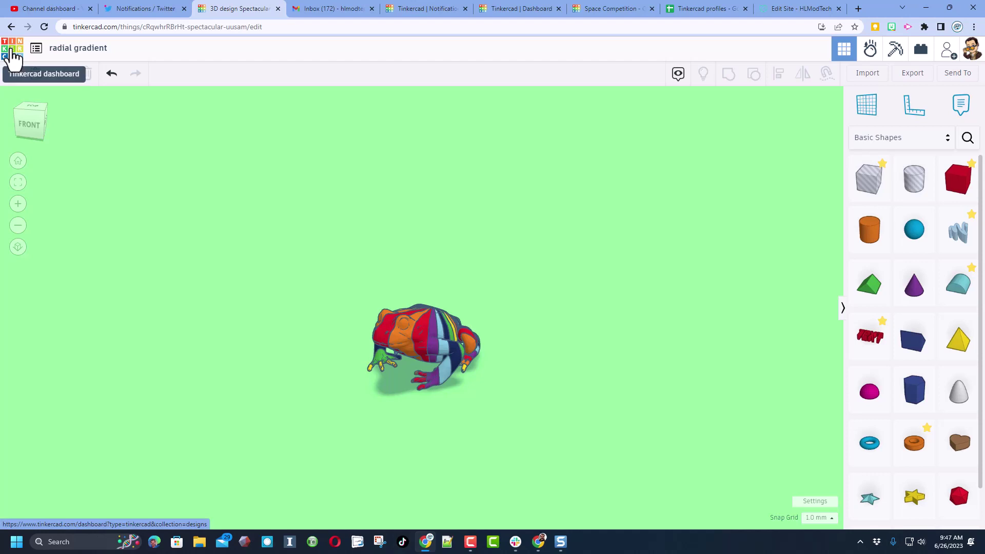
{"action": "left_click", "coordinate": [11, 51]}
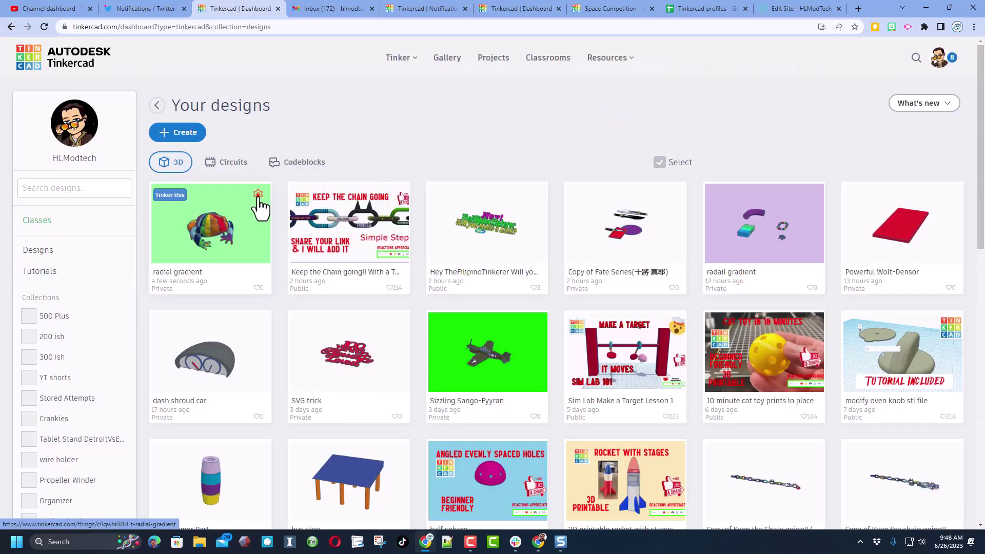
Step: Open the radial gradient design's properties and tag it 'gradient' and 'radial'
{"action": "left_click", "coordinate": [258, 196]}
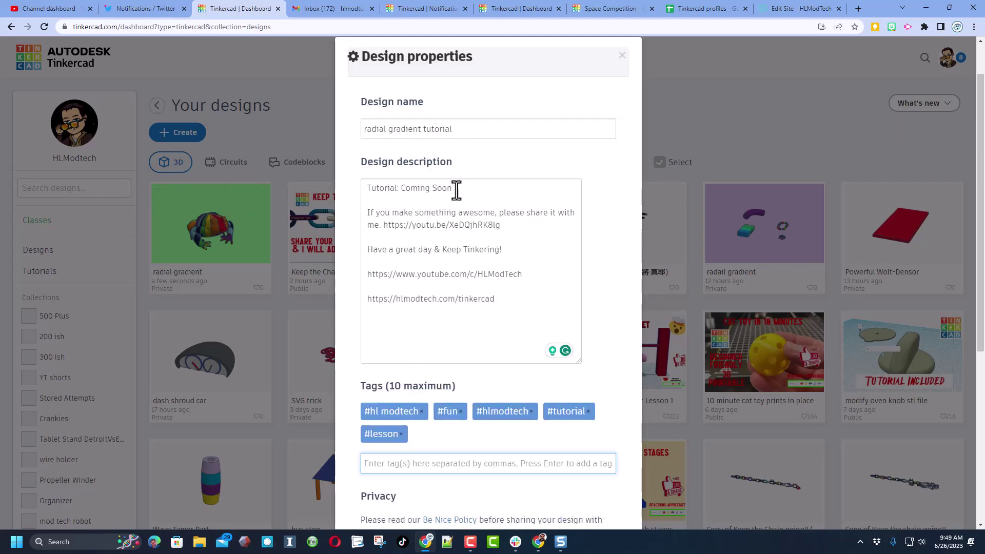
{"action": "scroll", "coordinate": [448, 348], "scroll_direction": "down", "scroll_amount": 2}
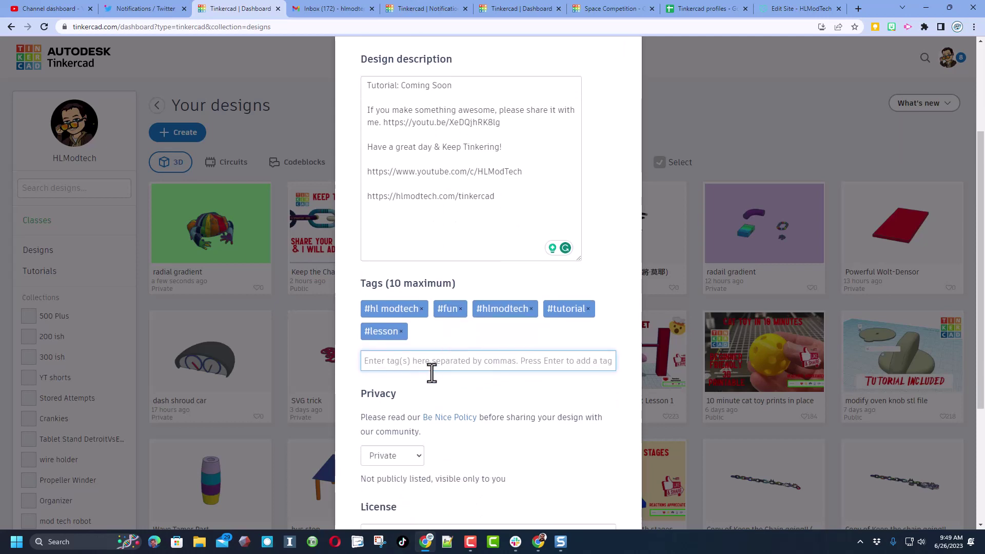
{"action": "left_click", "coordinate": [443, 365]}
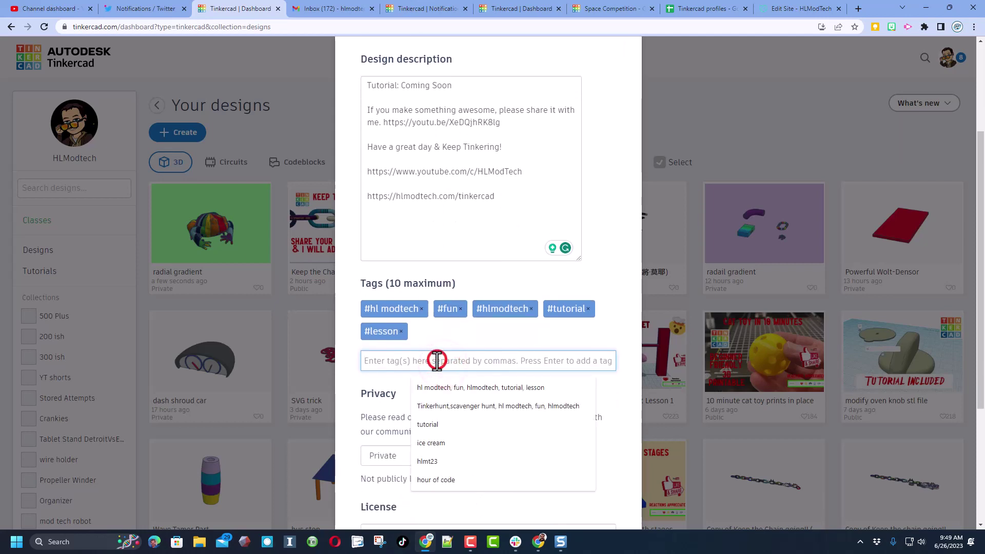
{"action": "type", "text": "gradient, radial"}
{"action": "key", "text": "Return"}
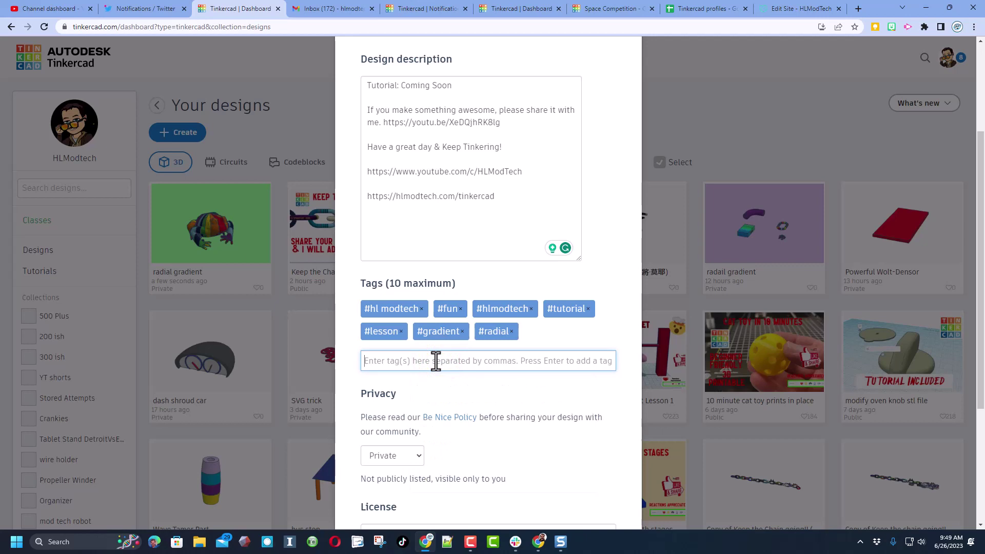
{"action": "type", "text": "hlmt23"}
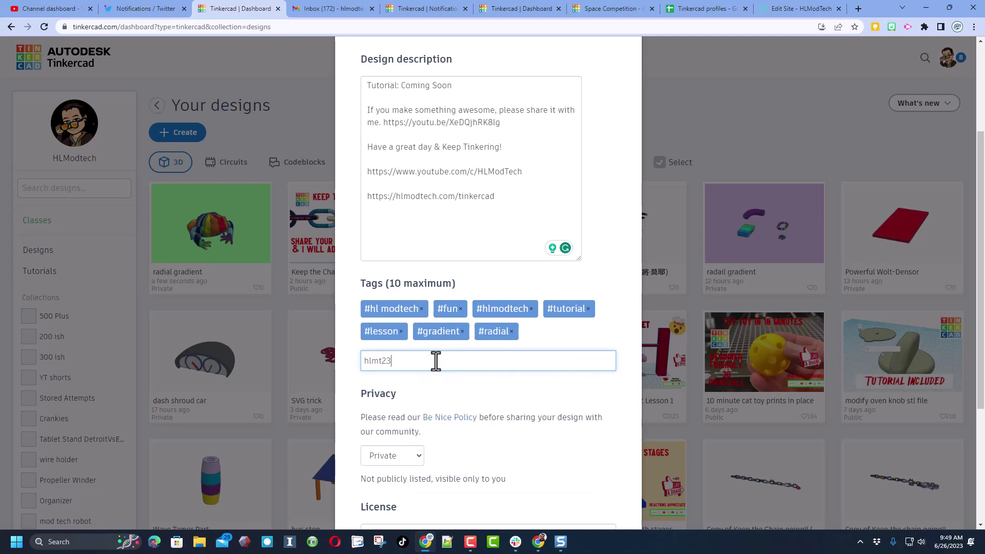
{"action": "key", "text": "Return"}
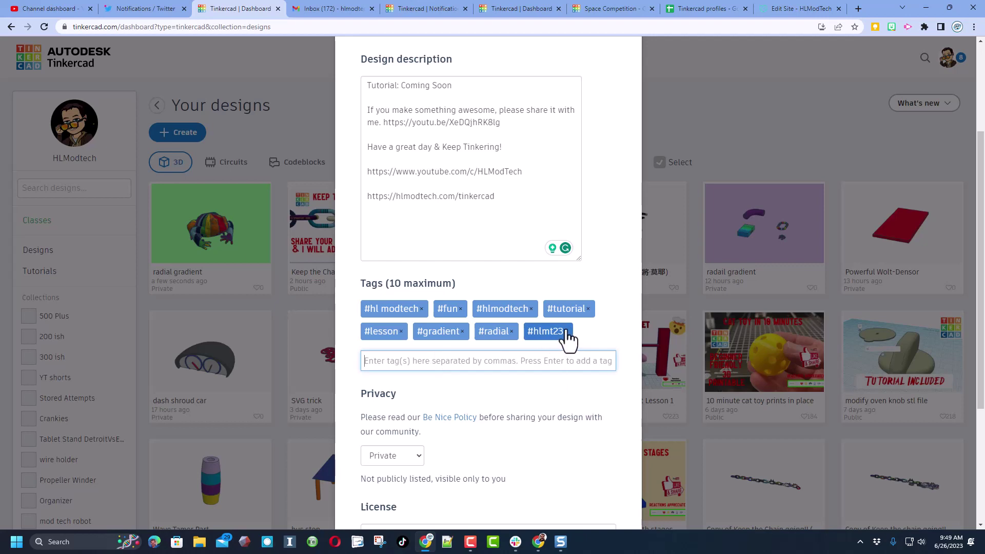
{"action": "left_click", "coordinate": [567, 331]}
Step: Make the design Public with a CC Attribution-NoDerivs 3.0 license and save the changes
{"action": "scroll", "coordinate": [430, 416], "scroll_direction": "down", "scroll_amount": 1}
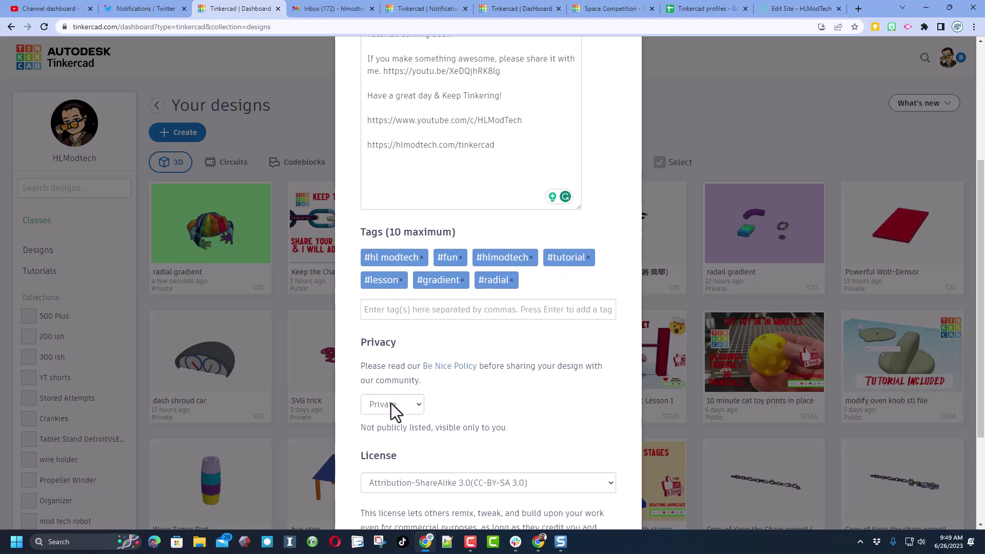
{"action": "left_click", "coordinate": [390, 405]}
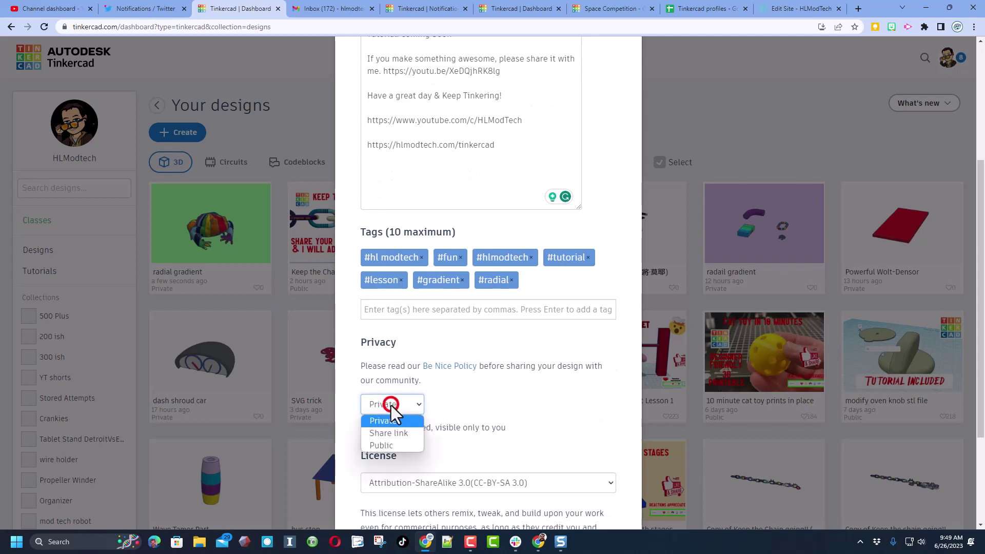
{"action": "left_click", "coordinate": [384, 447]}
{"action": "scroll", "coordinate": [432, 449], "scroll_direction": "down", "scroll_amount": 1}
{"action": "left_click", "coordinate": [445, 436]}
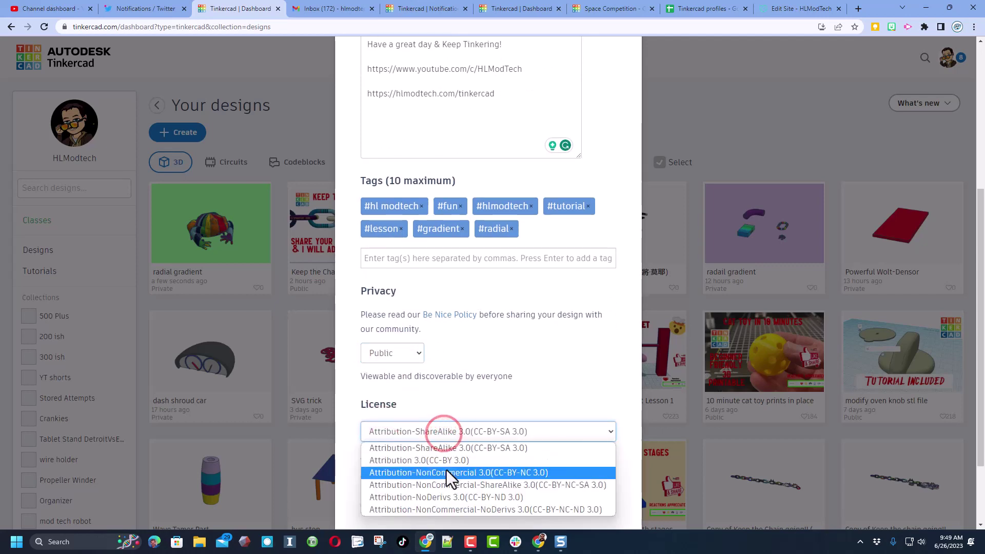
{"action": "left_click", "coordinate": [425, 498]}
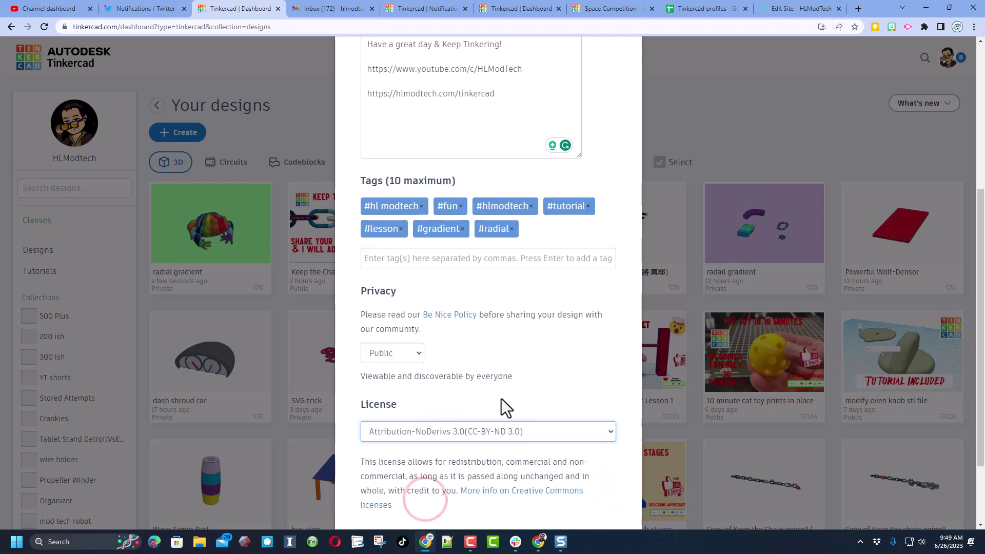
{"action": "scroll", "coordinate": [525, 395], "scroll_direction": "up", "scroll_amount": 5}
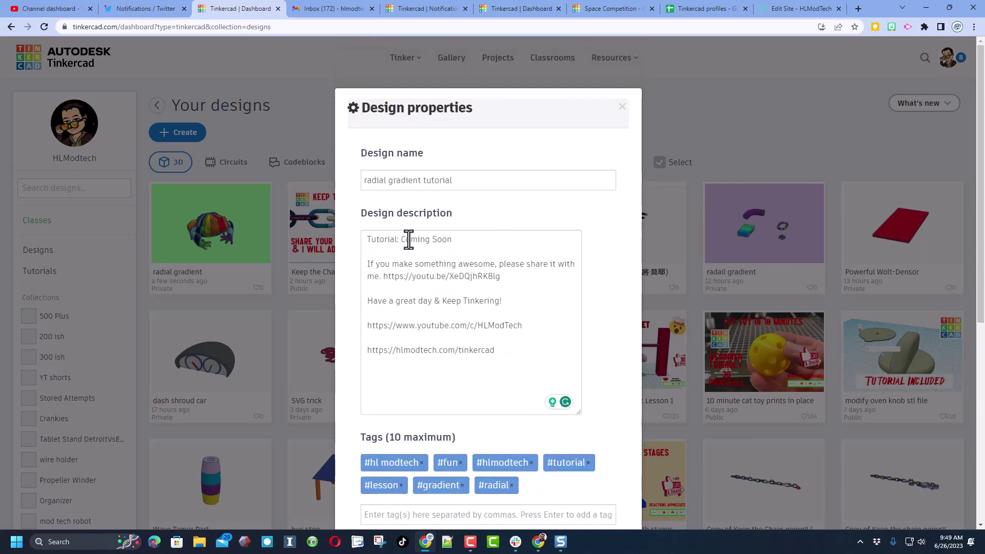
{"action": "scroll", "coordinate": [597, 332], "scroll_direction": "down", "scroll_amount": 5}
{"action": "scroll", "coordinate": [596, 360], "scroll_direction": "down", "scroll_amount": 2}
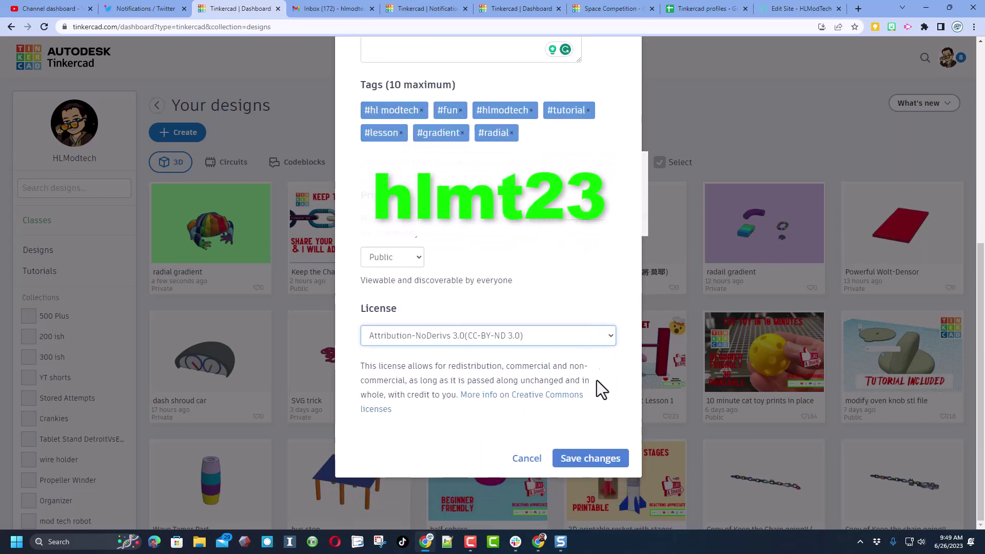
{"action": "left_click", "coordinate": [587, 458]}
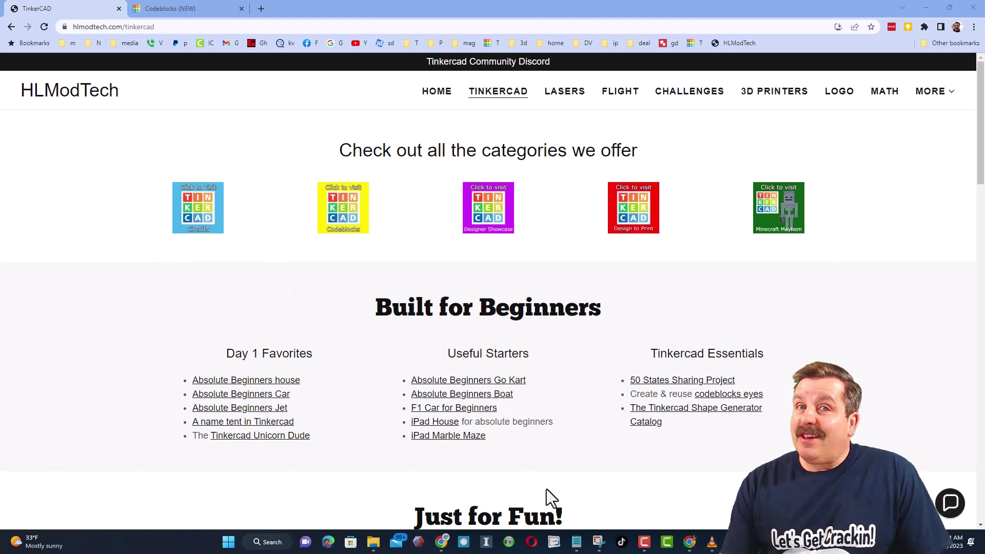
{"action": "left_click", "coordinate": [955, 505]}
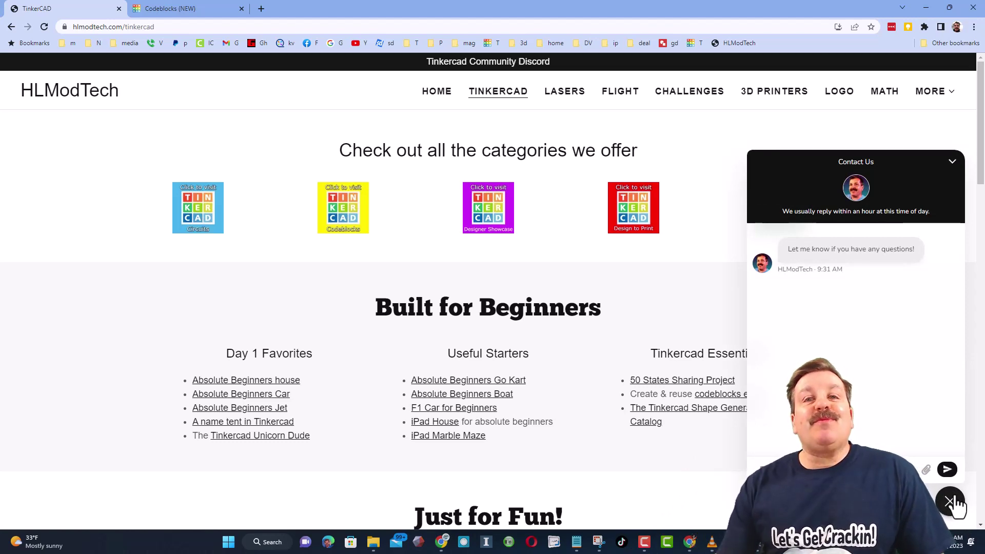
{"action": "left_click", "coordinate": [955, 503]}
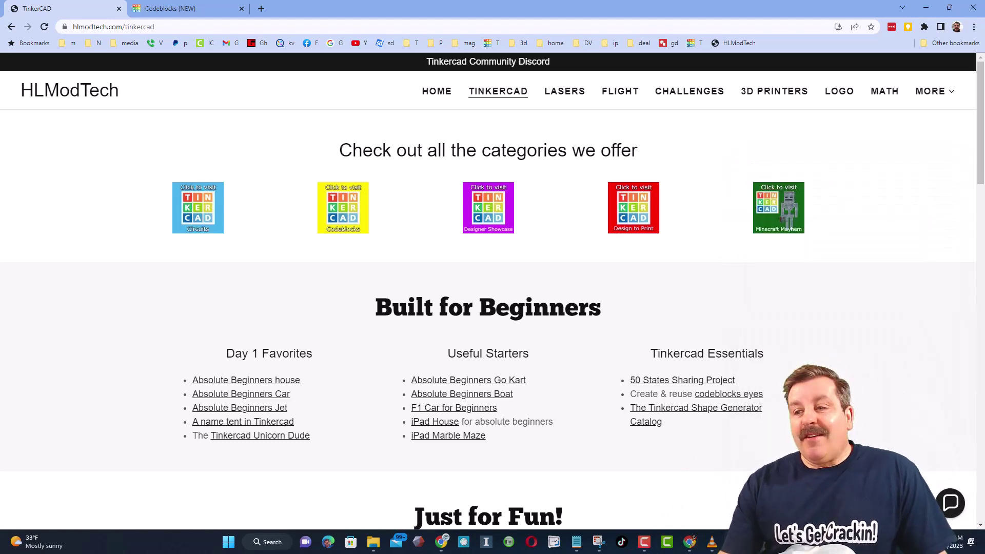
Step: Follow the Tinkercad Community Discord banner to load its invite page in a new tab
{"action": "left_click", "coordinate": [496, 67]}
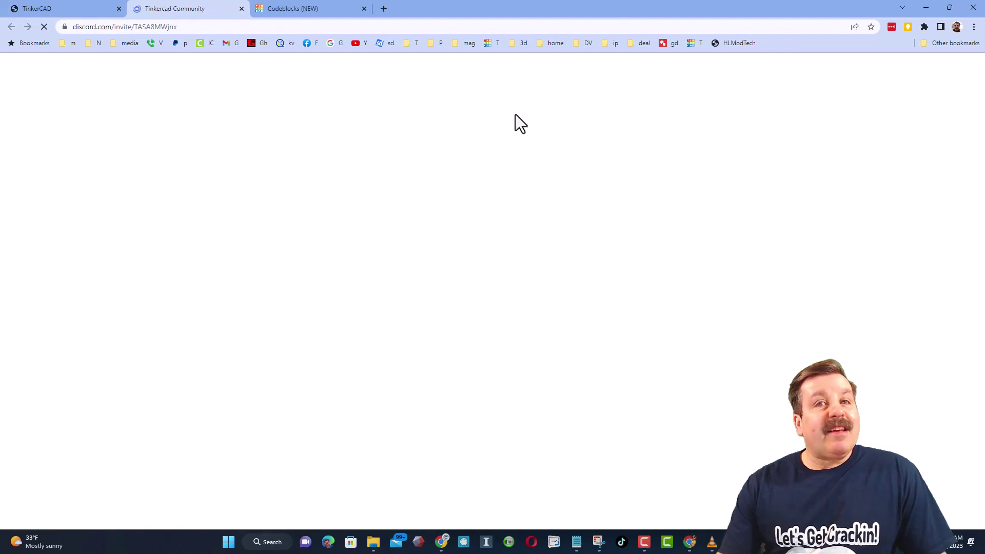